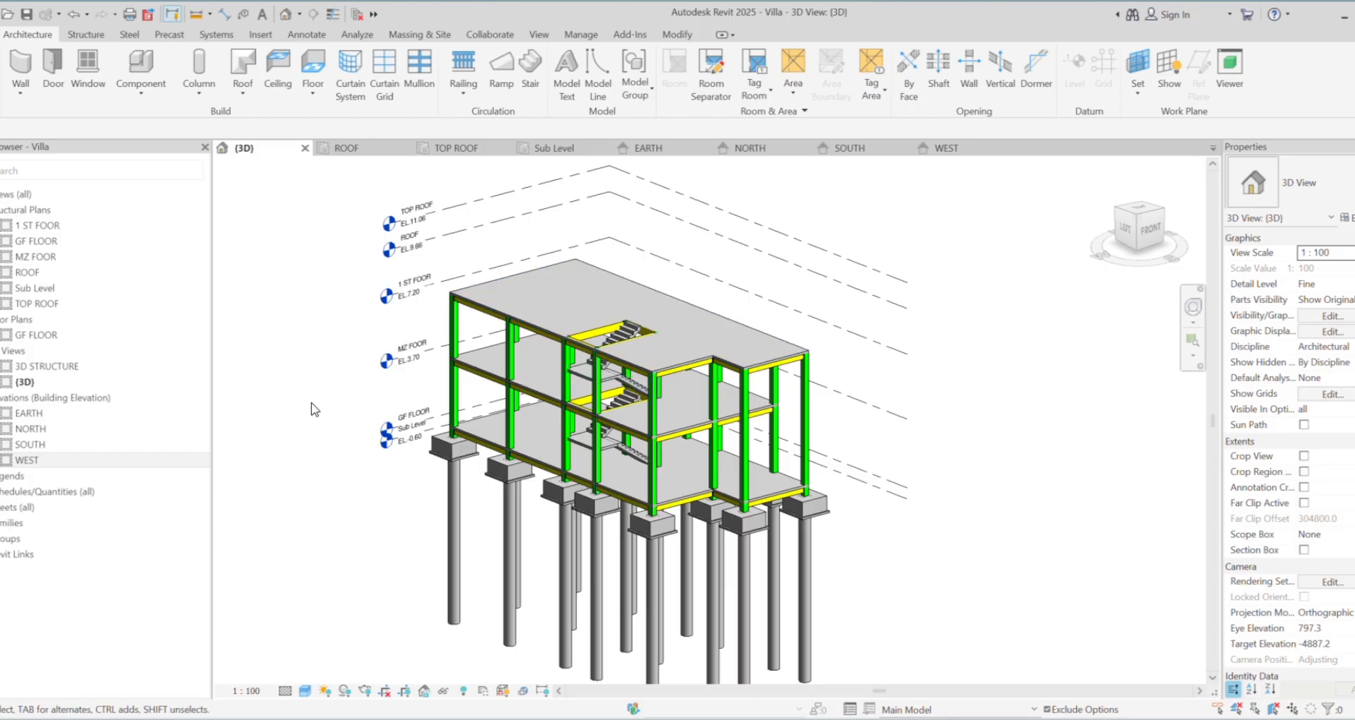
# Step: Examine the villa's structural frame and its level lines in the 3D view
pyautogui.scroll(1, 424, 459)
pyautogui.scroll(-3, 384, 445)
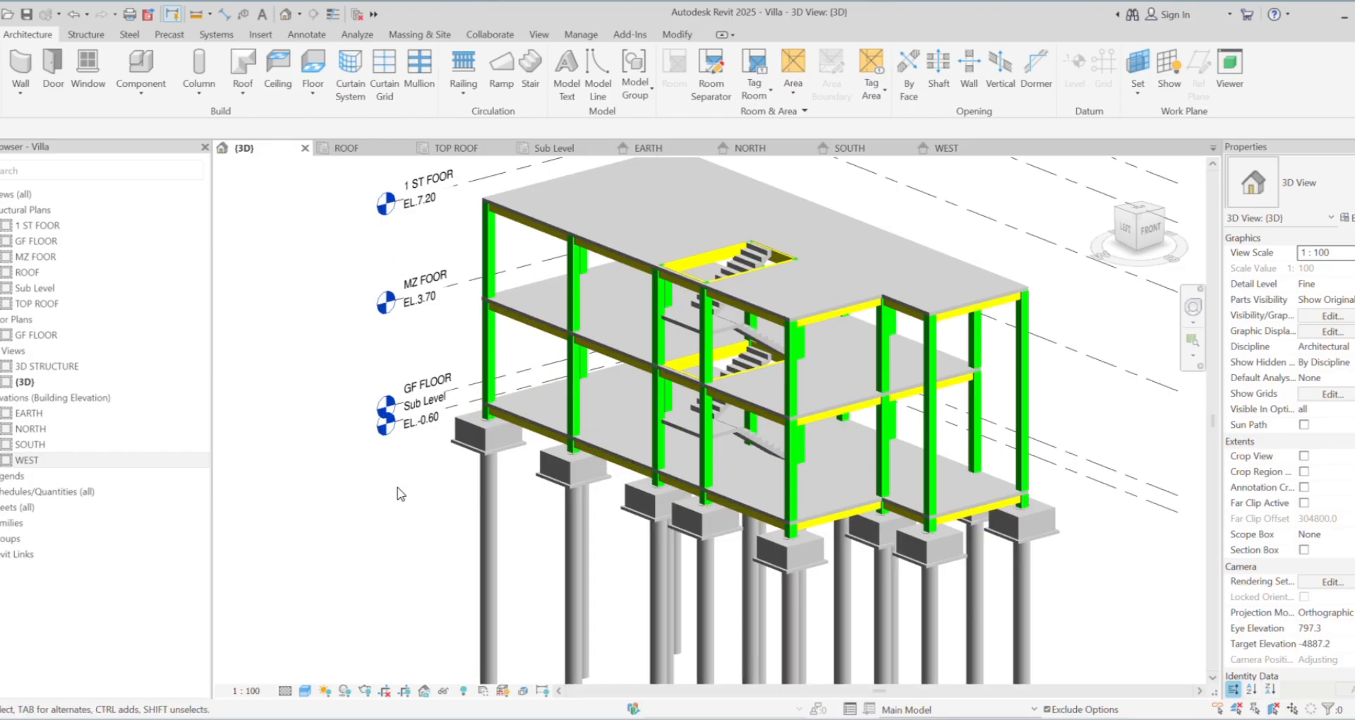
pyautogui.scroll(2, 406, 363)
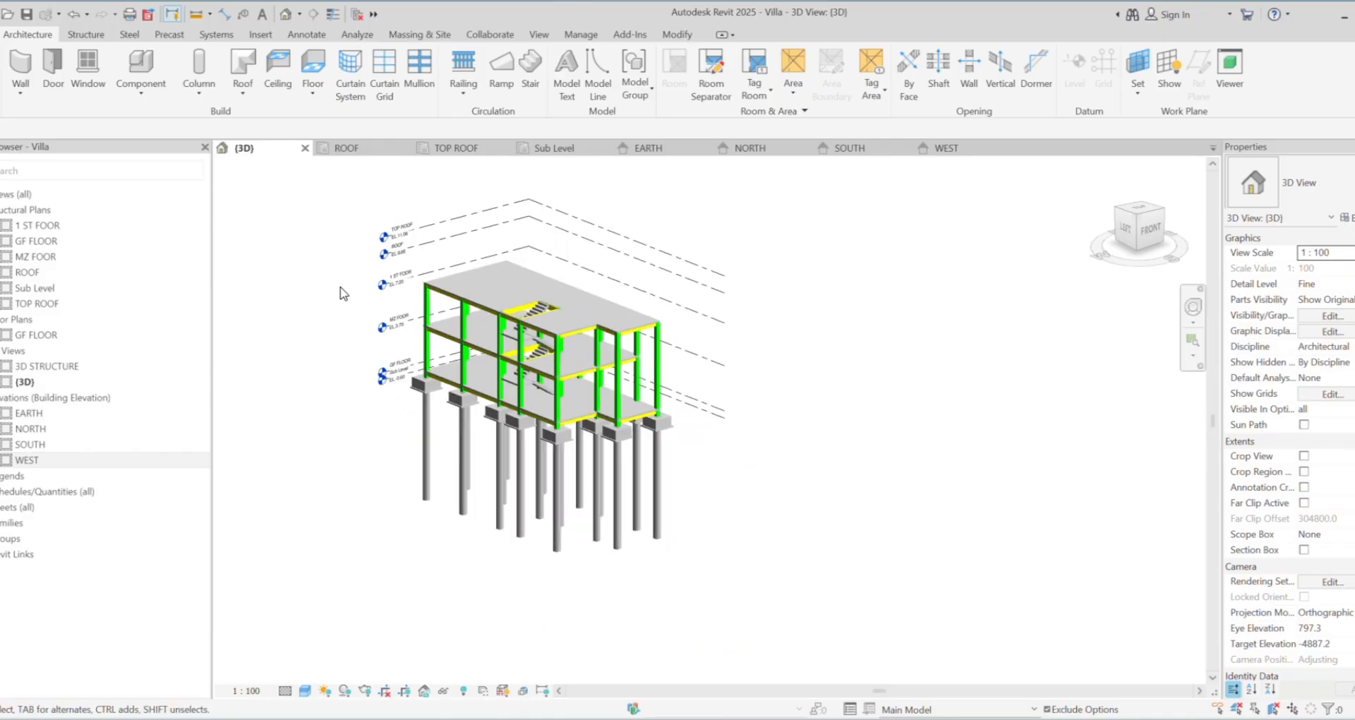
pyautogui.scroll(2, 404, 313)
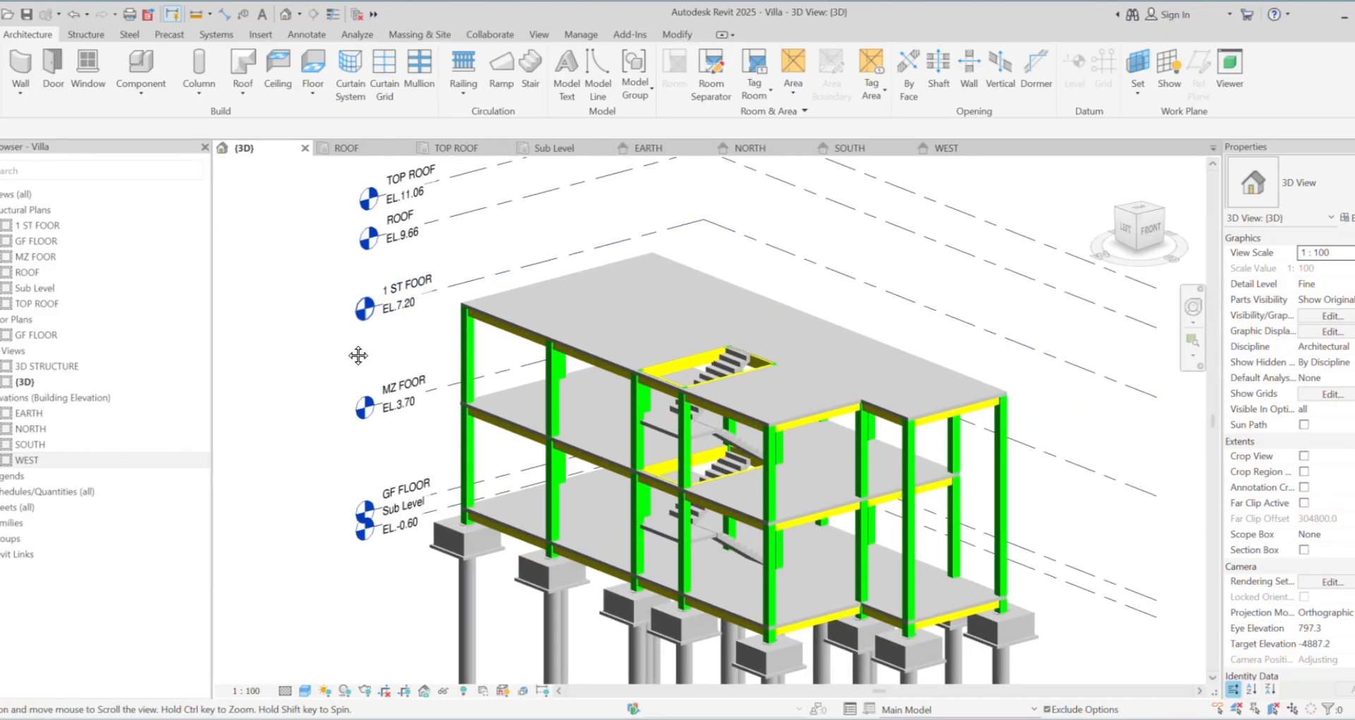
pyautogui.scroll(-3, 416, 268)
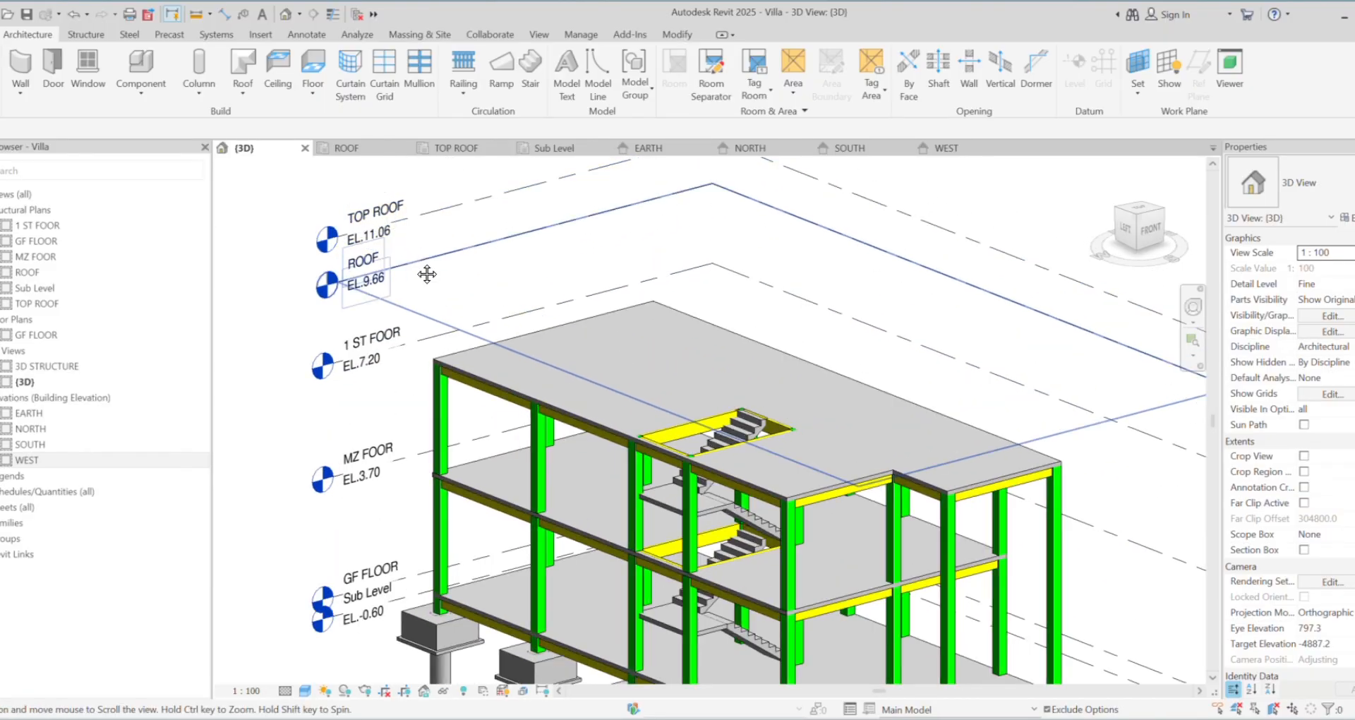
pyautogui.moveTo(432, 323); pyautogui.dragTo(436, 278, button='middle')
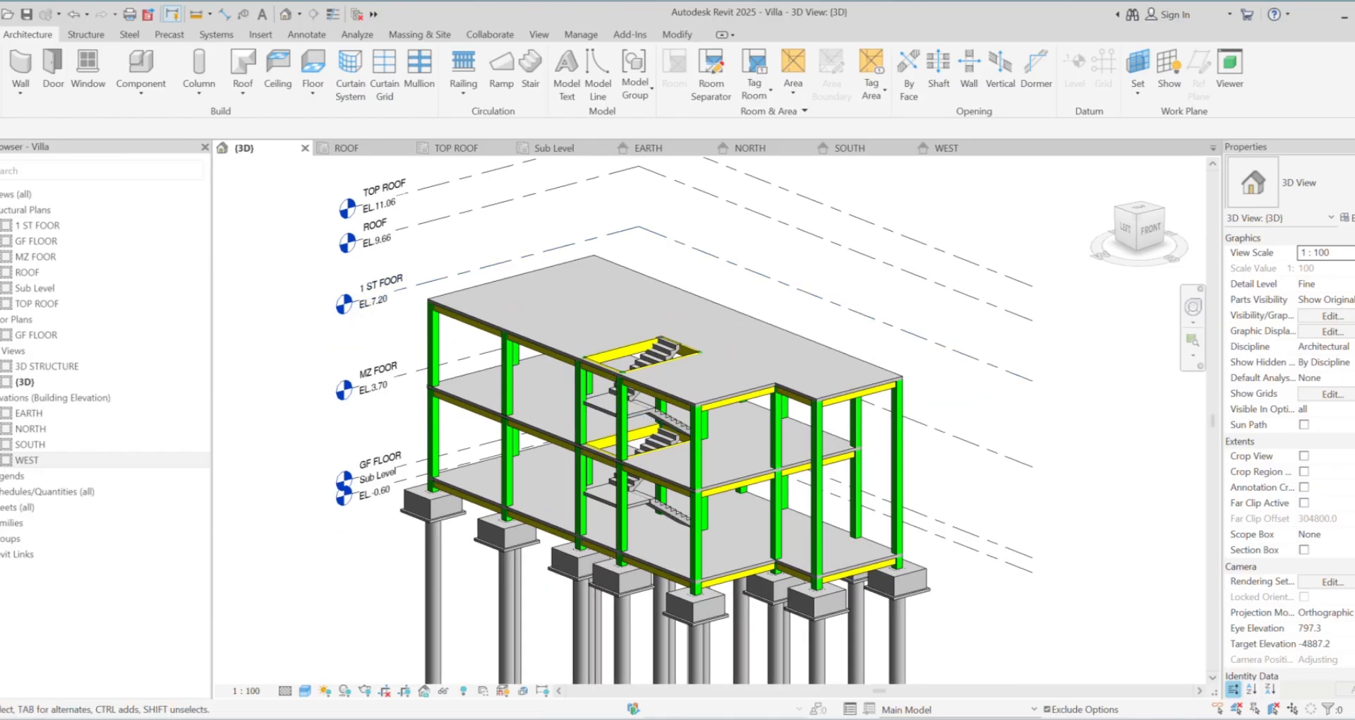
pyautogui.moveTo(372, 329); pyautogui.dragTo(381, 329, button='middle')
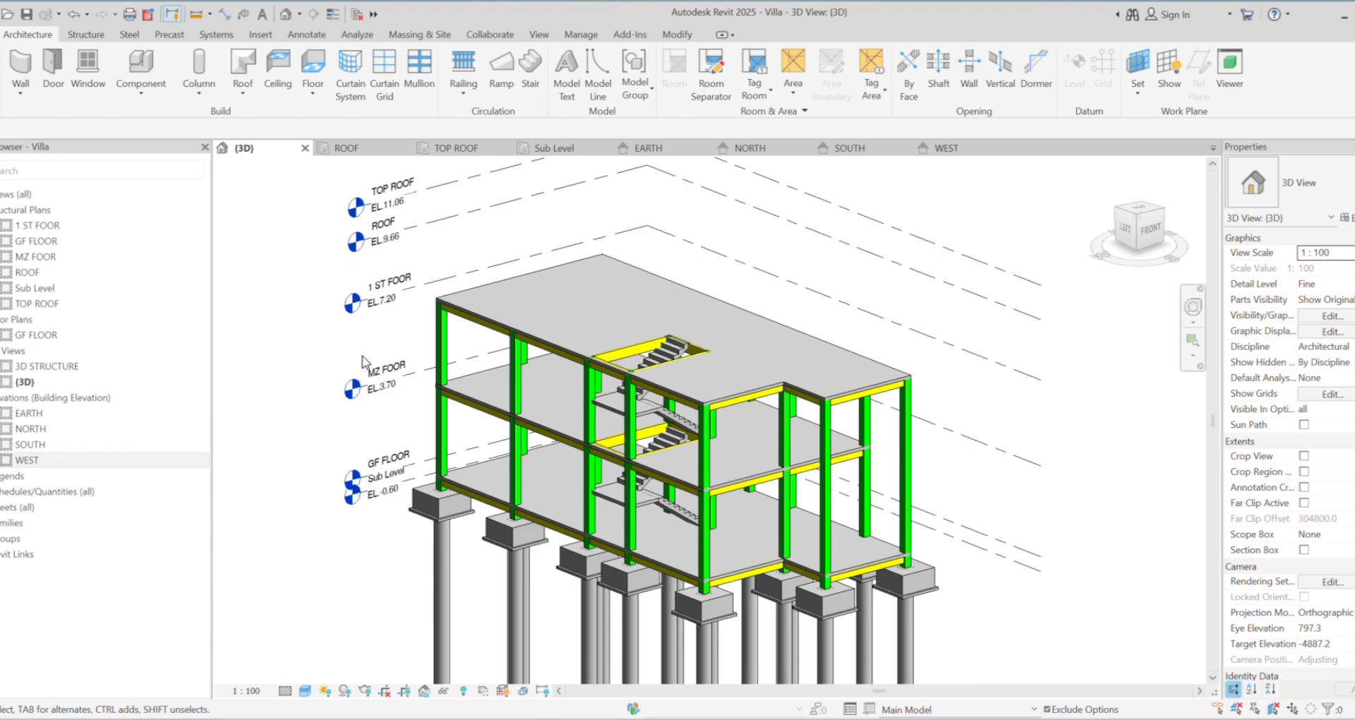
# Step: Find the Levels annotation category by searching for "LEVE" in the 3D view's visibility overrides and hide it
pyautogui.press('v')
pyautogui.press('g')
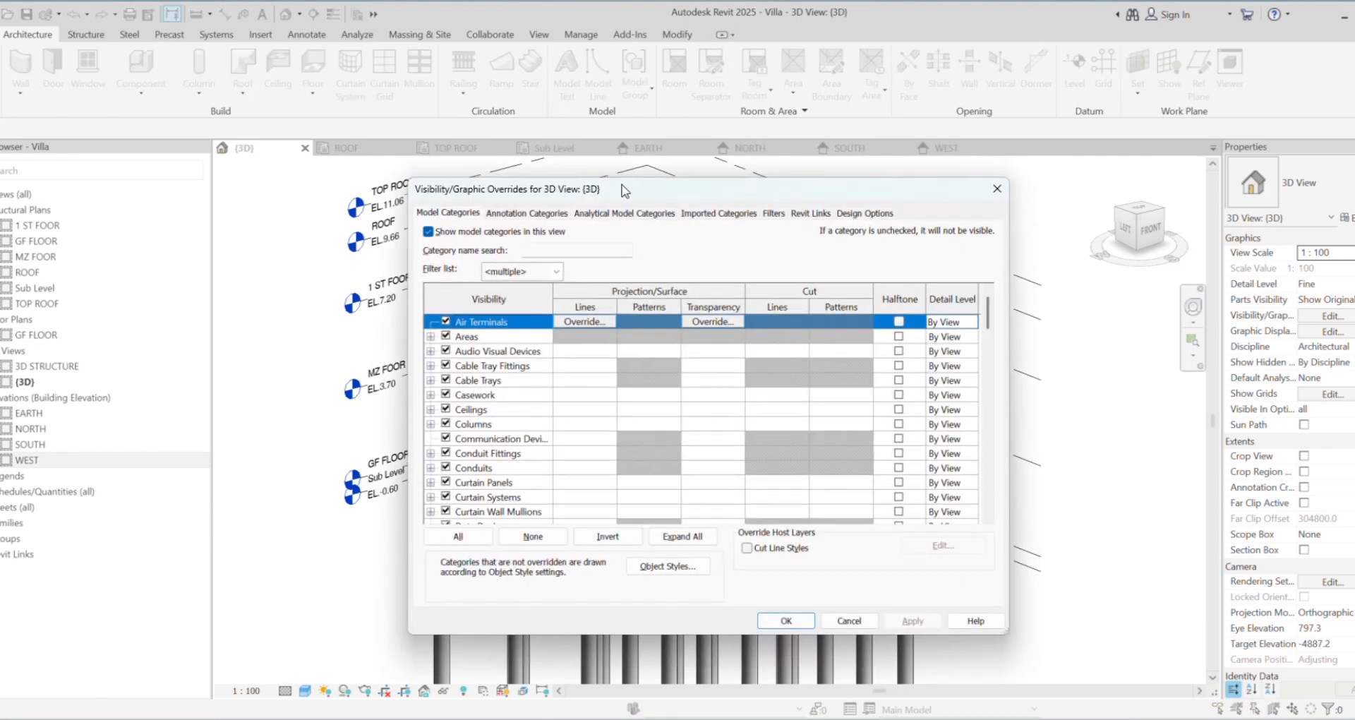
pyautogui.moveTo(621, 186); pyautogui.dragTo(538, 169)
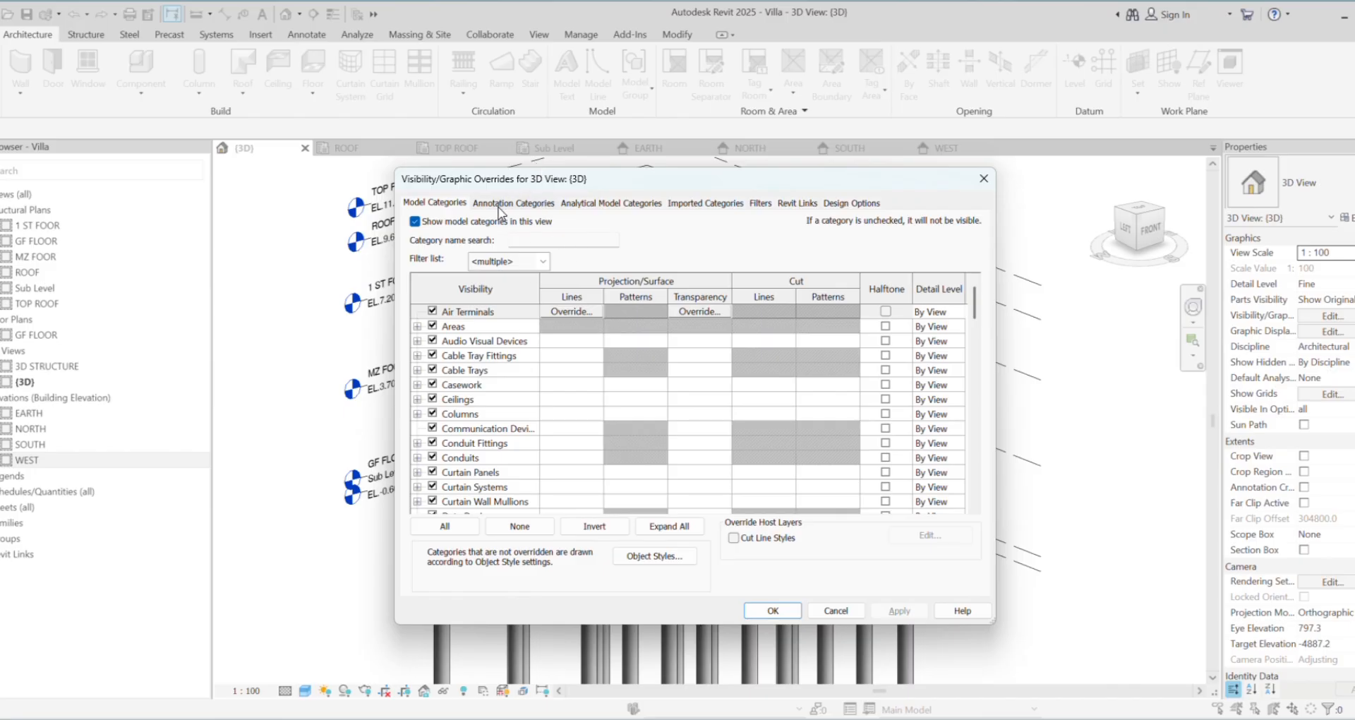
pyautogui.click(500, 203)
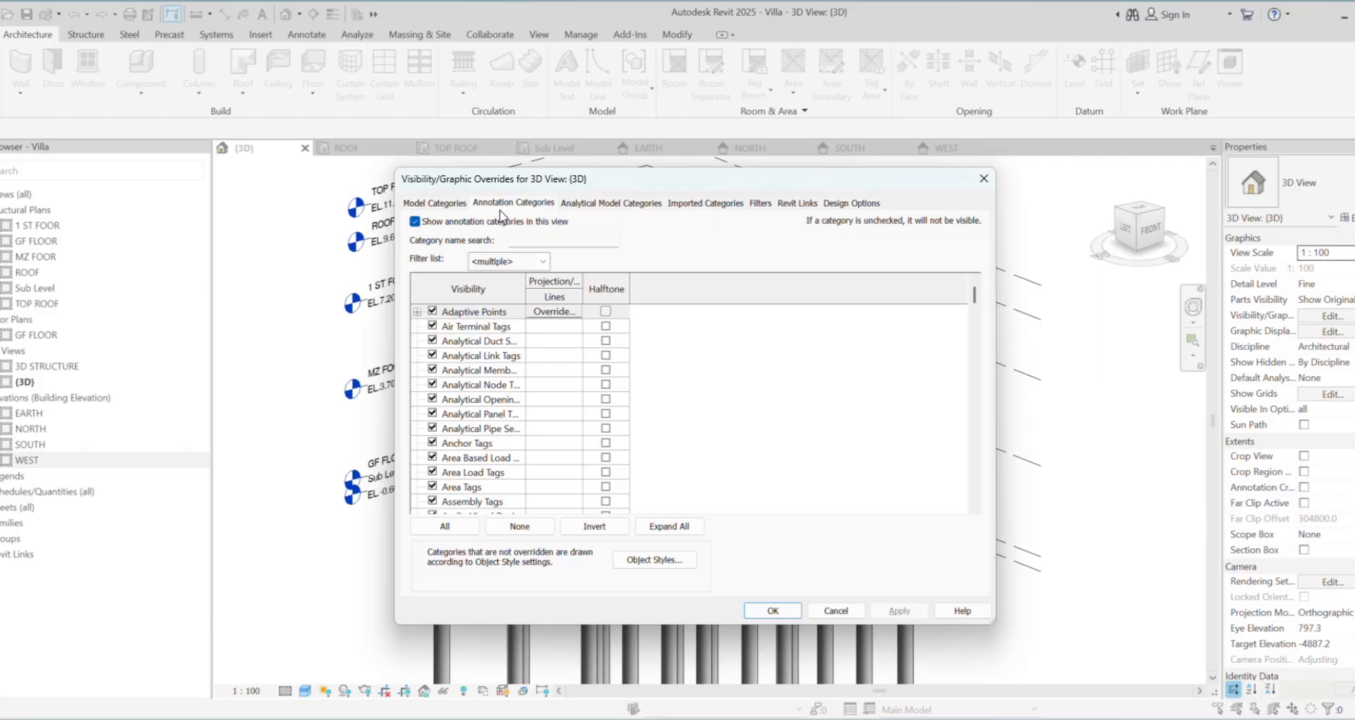
pyautogui.click(528, 240)
pyautogui.write('L')
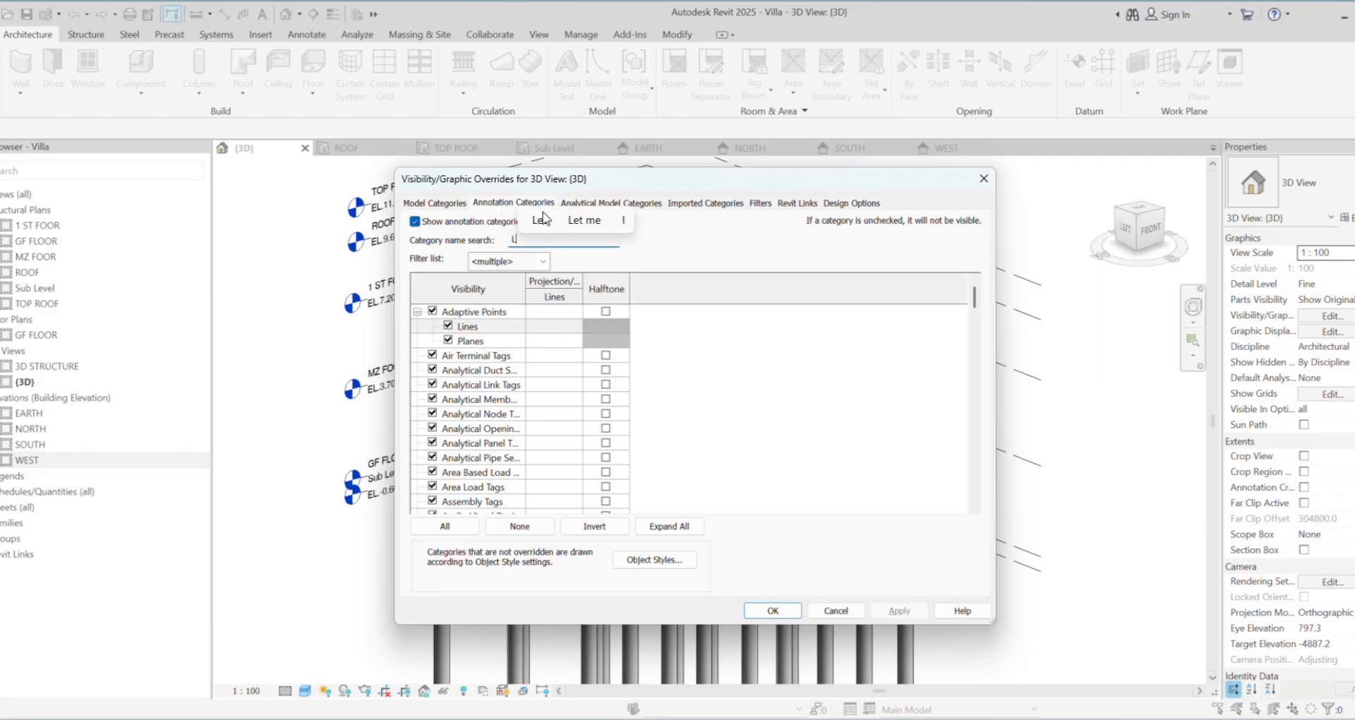
pyautogui.write('E')
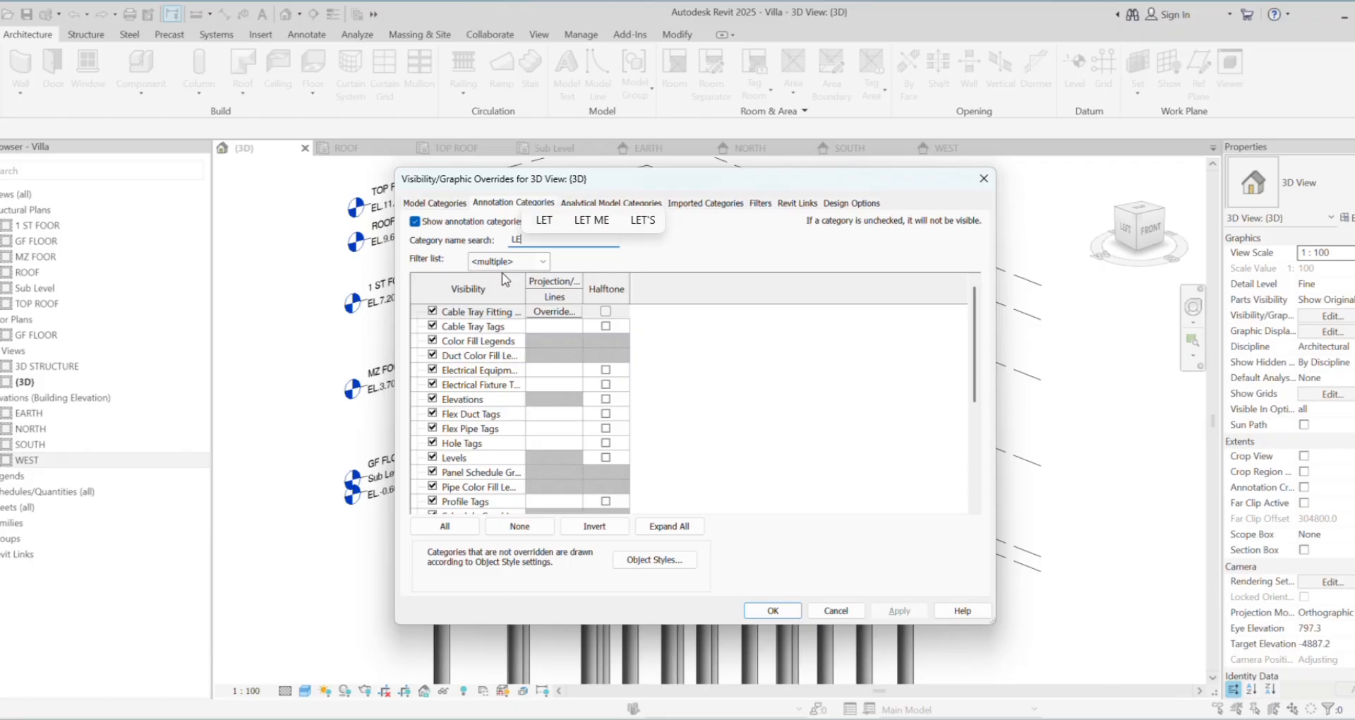
pyautogui.write('VE')
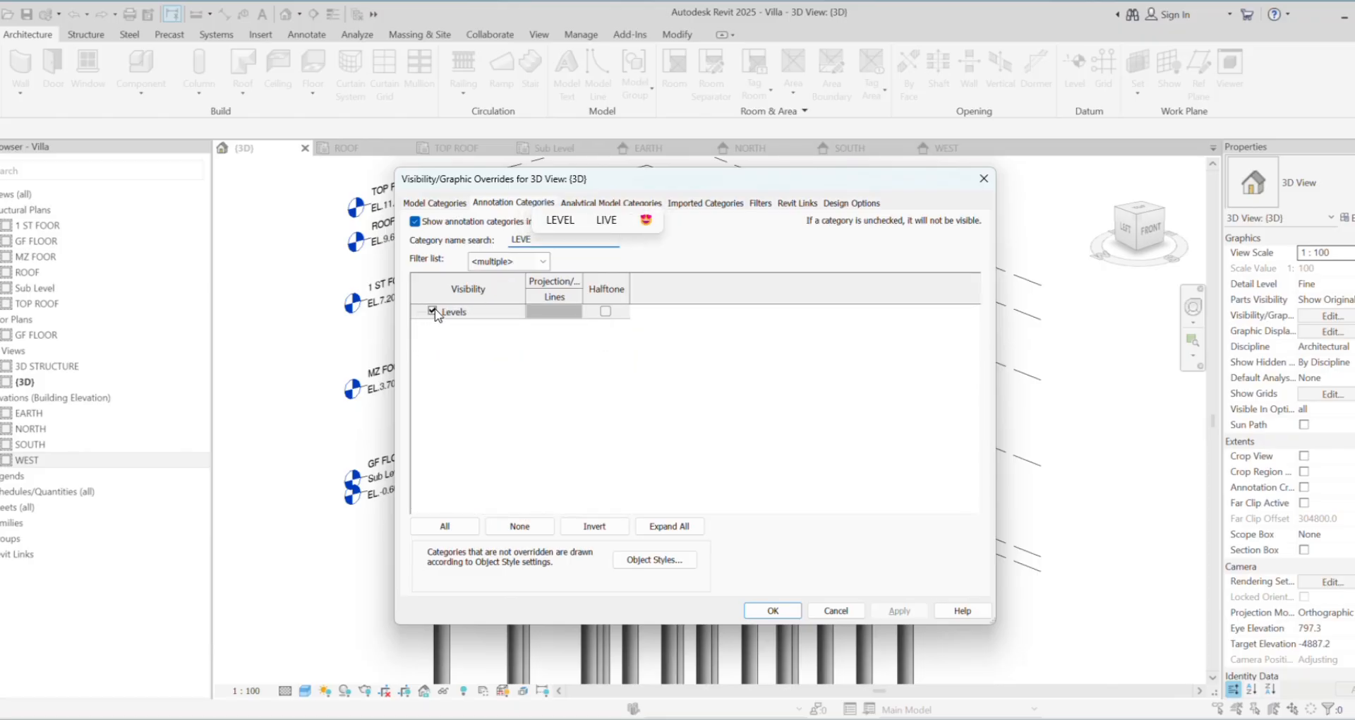
pyautogui.click(432, 311)
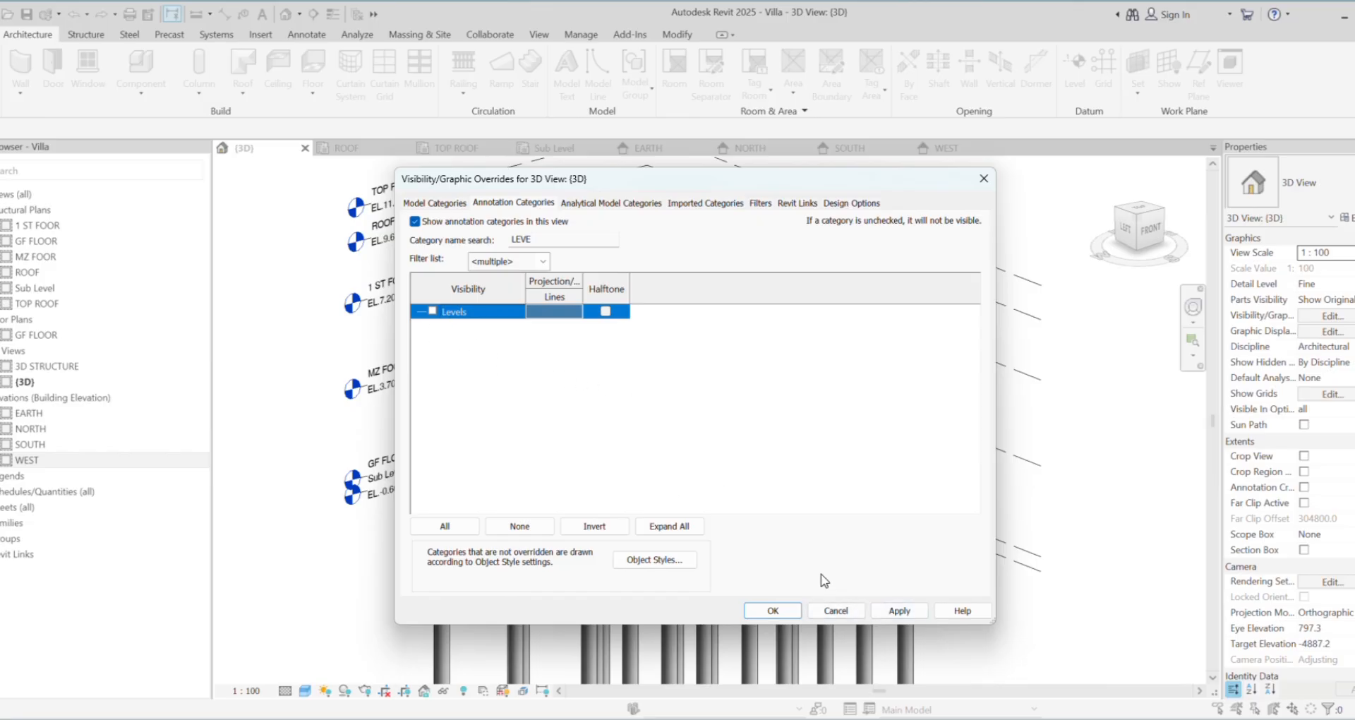
pyautogui.click(895, 609)
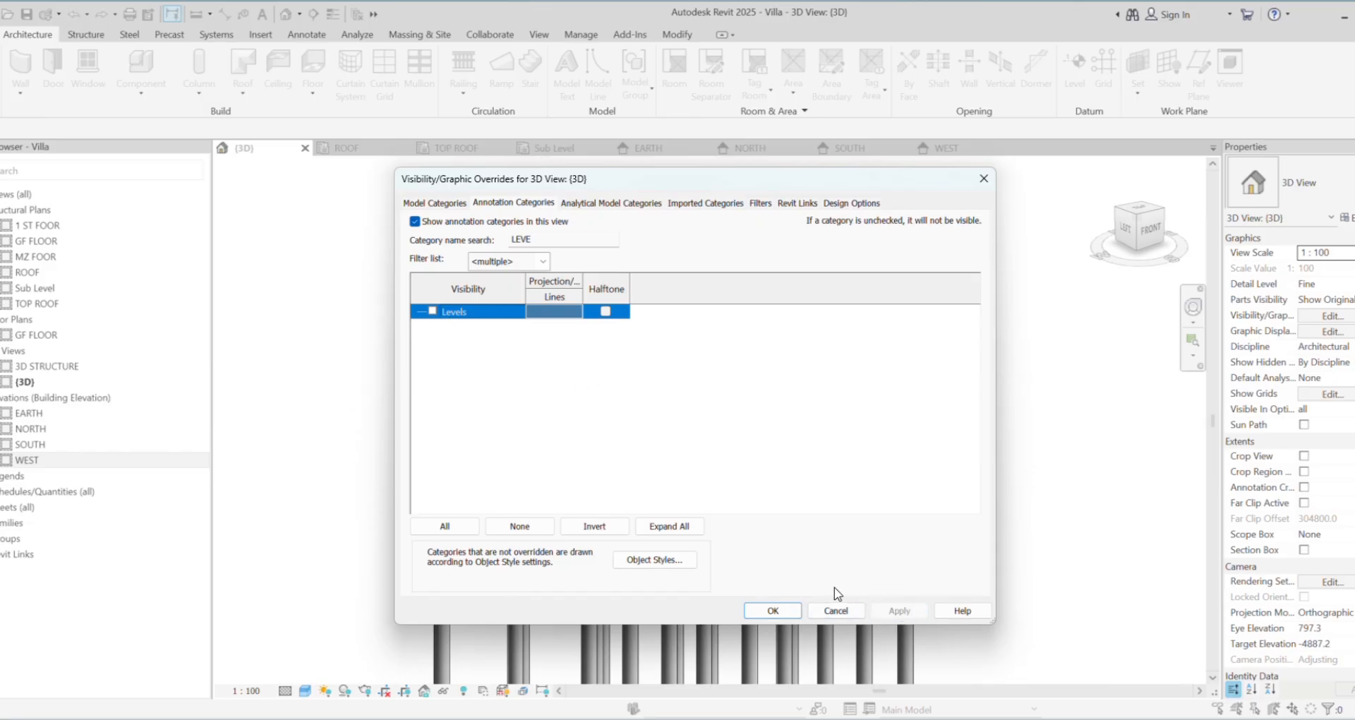
pyautogui.moveTo(539, 185); pyautogui.dragTo(791, 265)
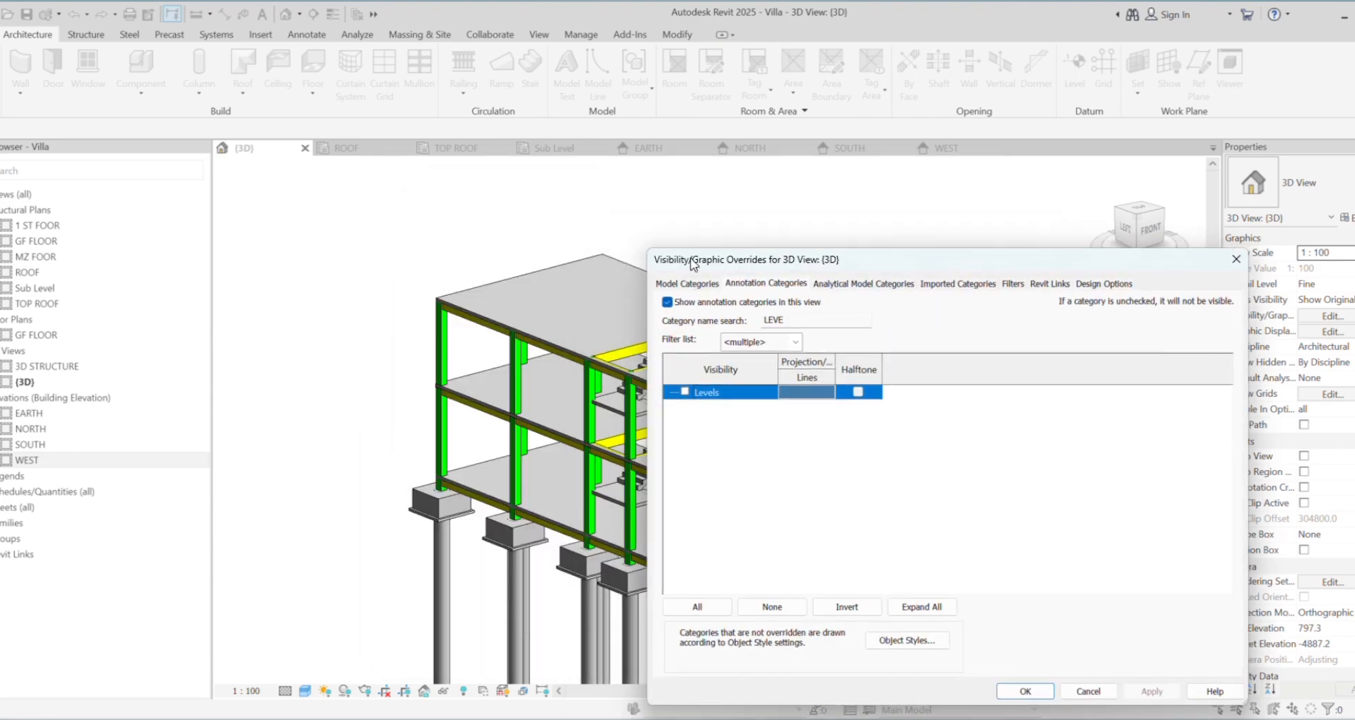
pyautogui.moveTo(940, 269); pyautogui.dragTo(754, 222)
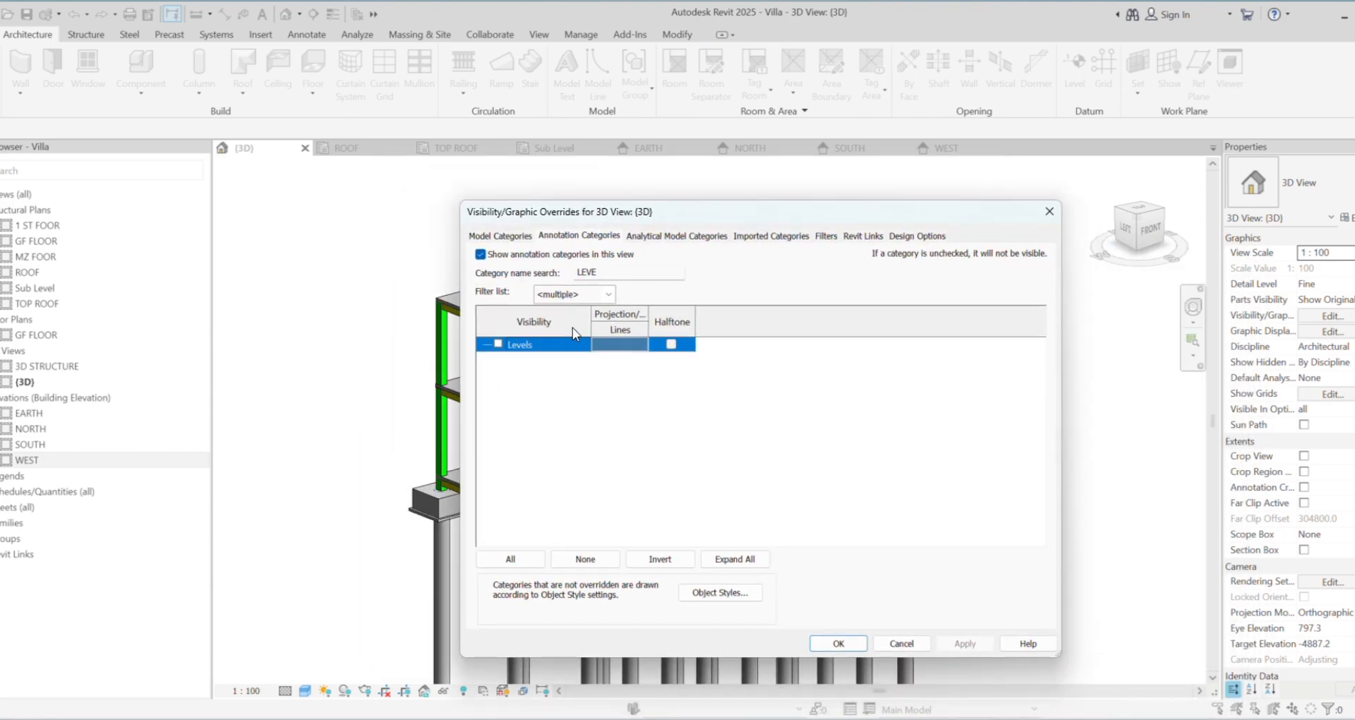
# Step: Make the Levels annotation category visible again in the 3D view and close the visibility overrides
pyautogui.click(499, 345)
pyautogui.click(962, 642)
pyautogui.click(838, 642)
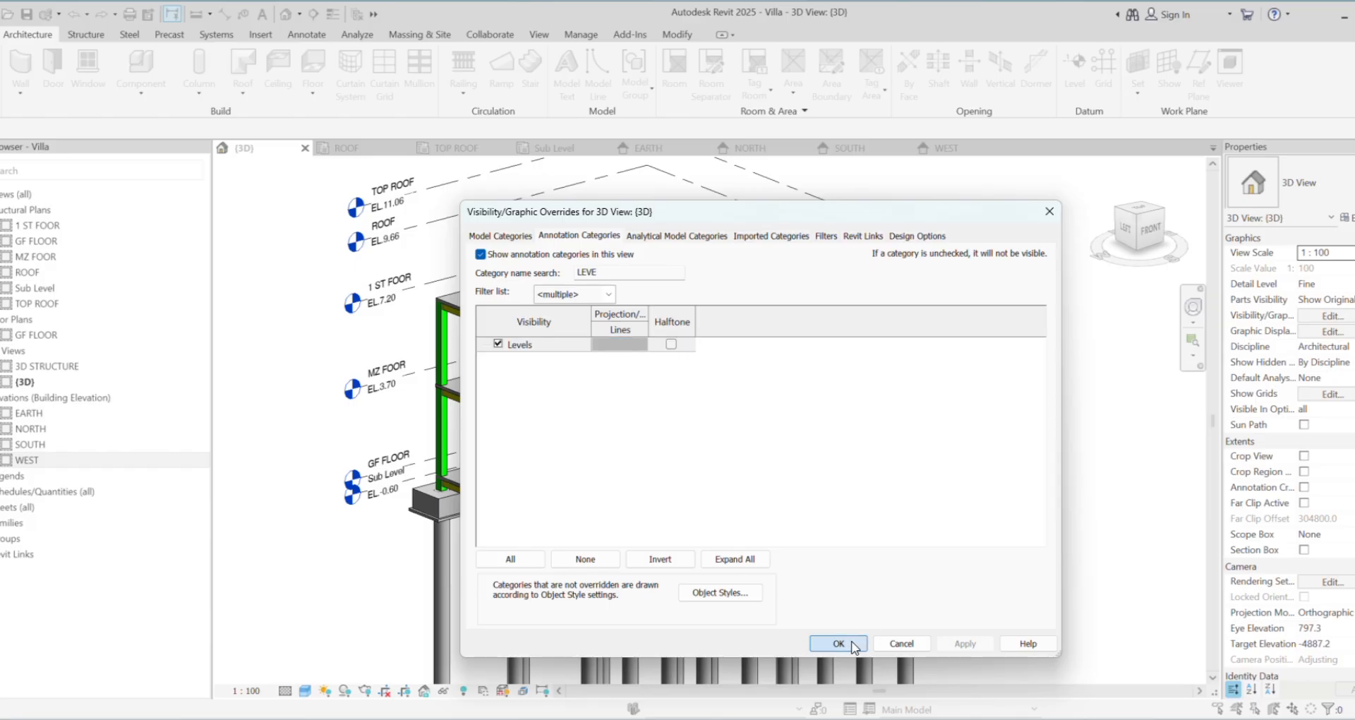
pyautogui.scroll(-2, 708, 386)
pyautogui.keyDown('shift'); pyautogui.moveTo(709, 387); pyautogui.dragTo(687, 306, button='middle'); pyautogui.keyUp('shift')
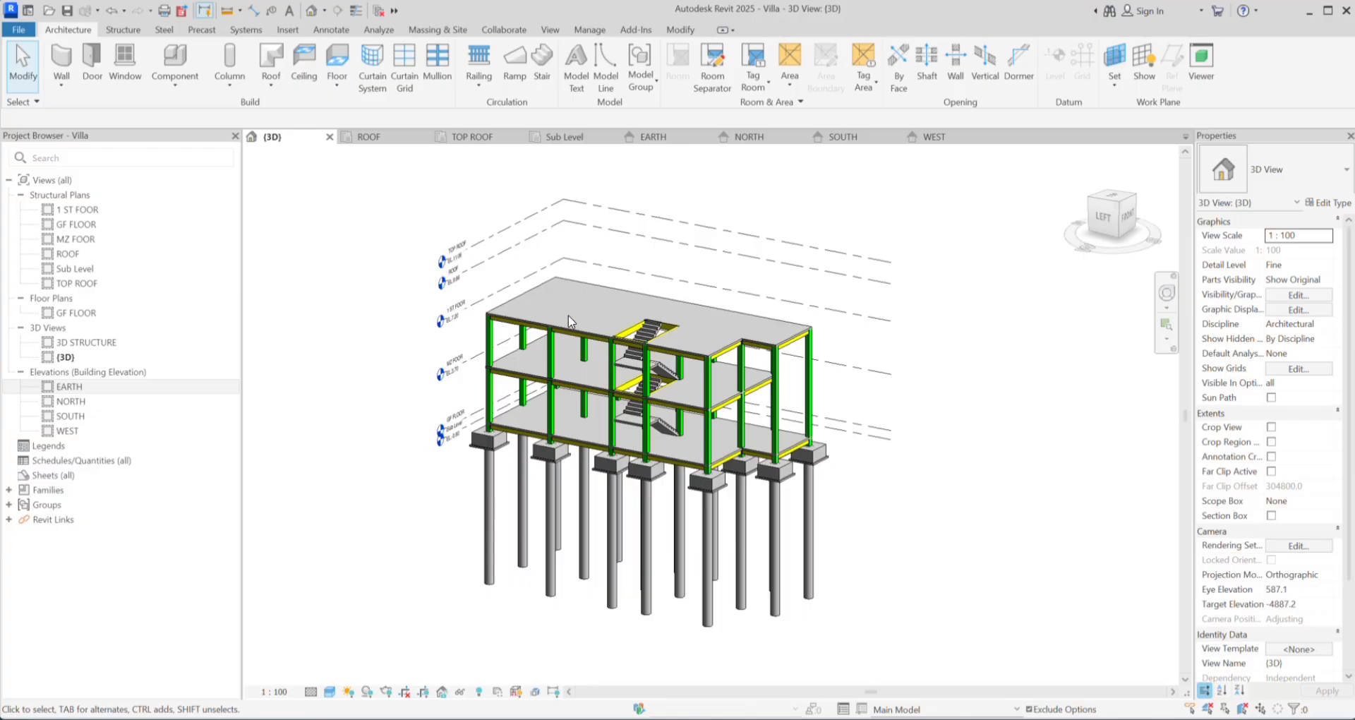
# Step: Open the ROOF structural plan and start a vertical structural column using M_Concrete-Rectangular-Column C2 200X200, checking its type dimensions
pyautogui.click(381, 137)
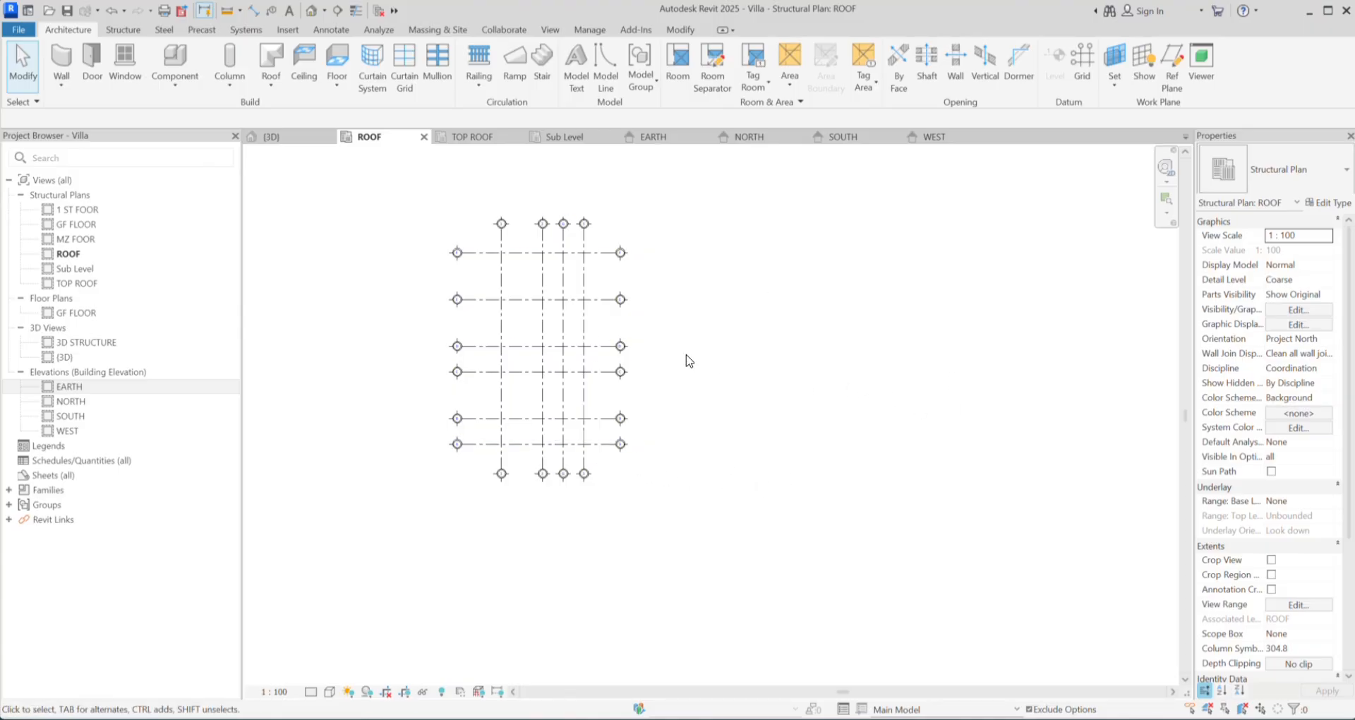
pyautogui.click(144, 32)
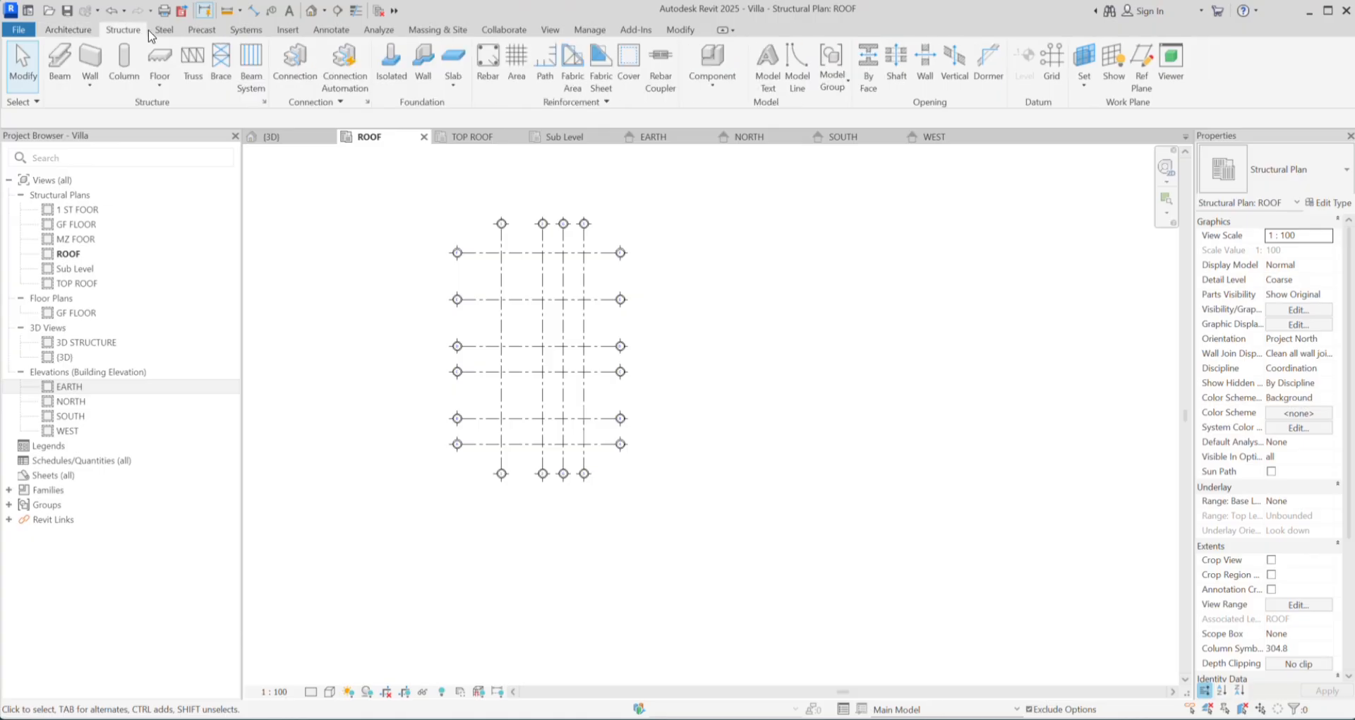
pyautogui.click(127, 64)
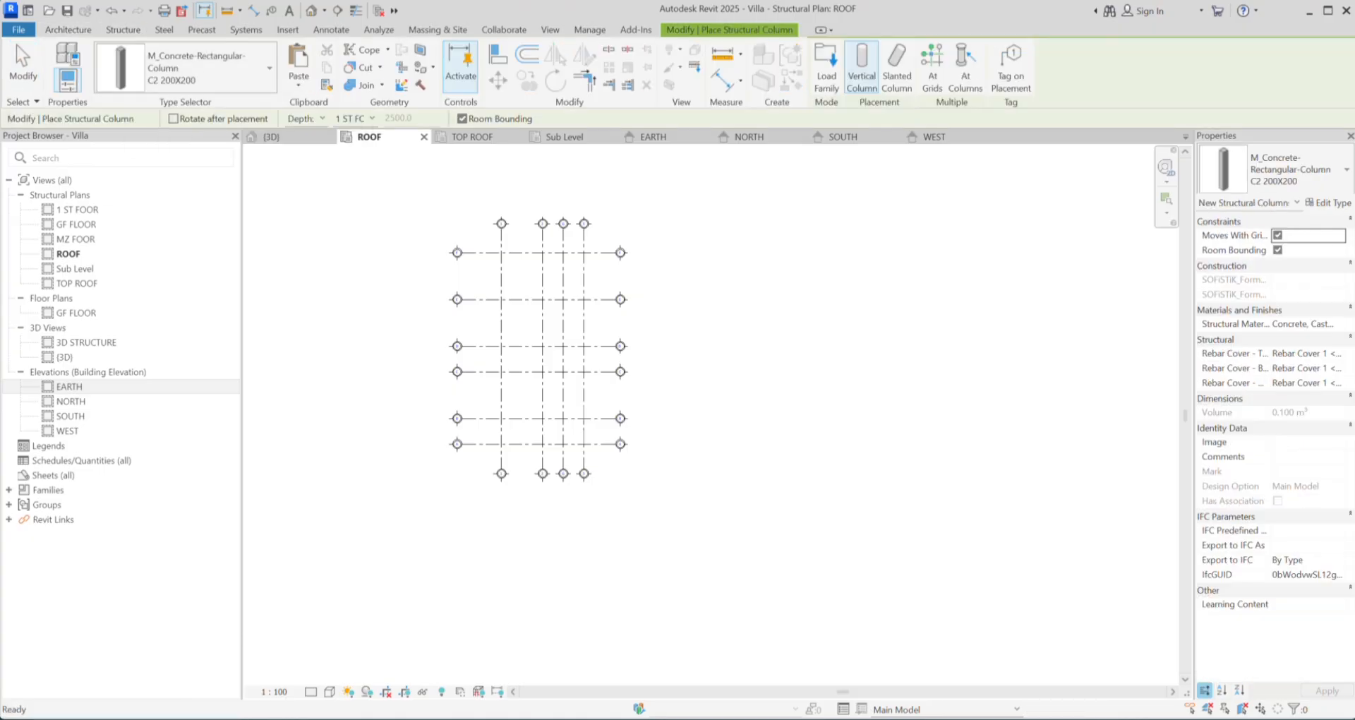
pyautogui.click(1263, 191)
pyautogui.click(1302, 173)
pyautogui.click(1323, 205)
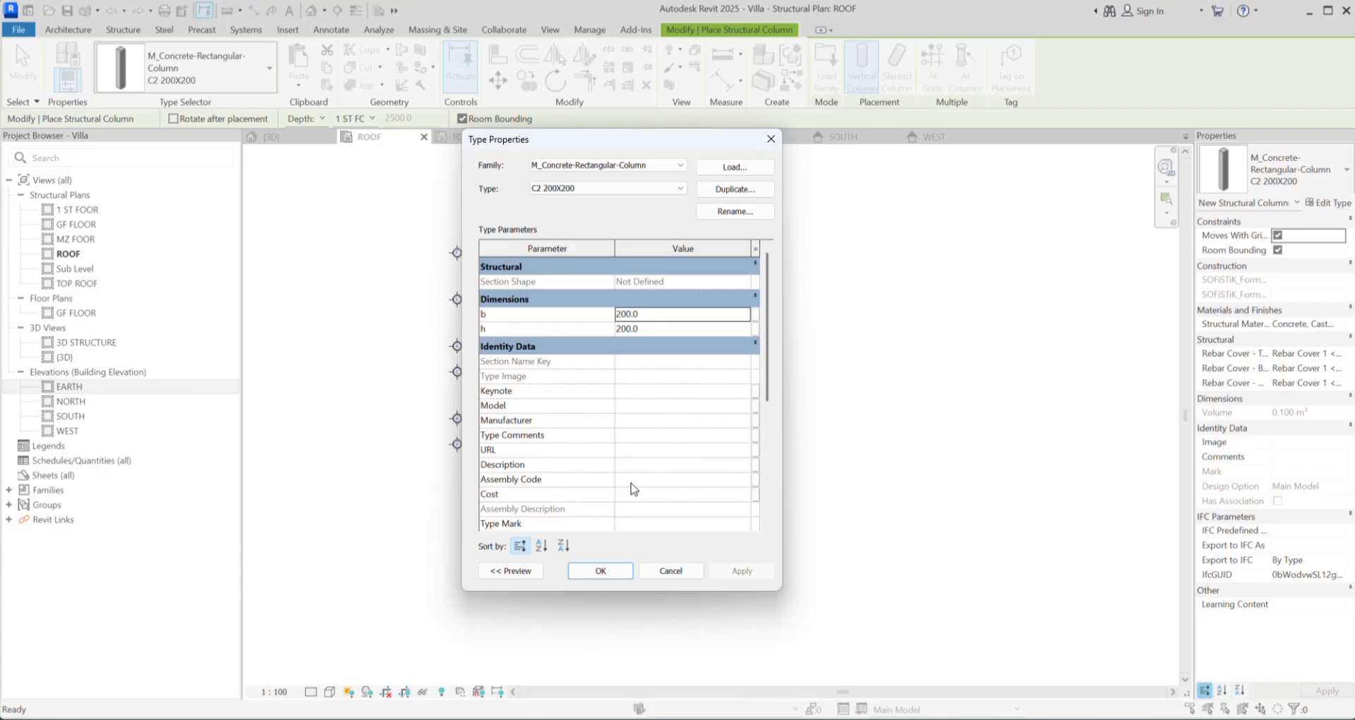
pyautogui.click(601, 570)
# Step: Place a C2 200X200 structural column at the intersection of grids G and B, with its depth down to the first floor
pyautogui.scroll(4, 577, 400)
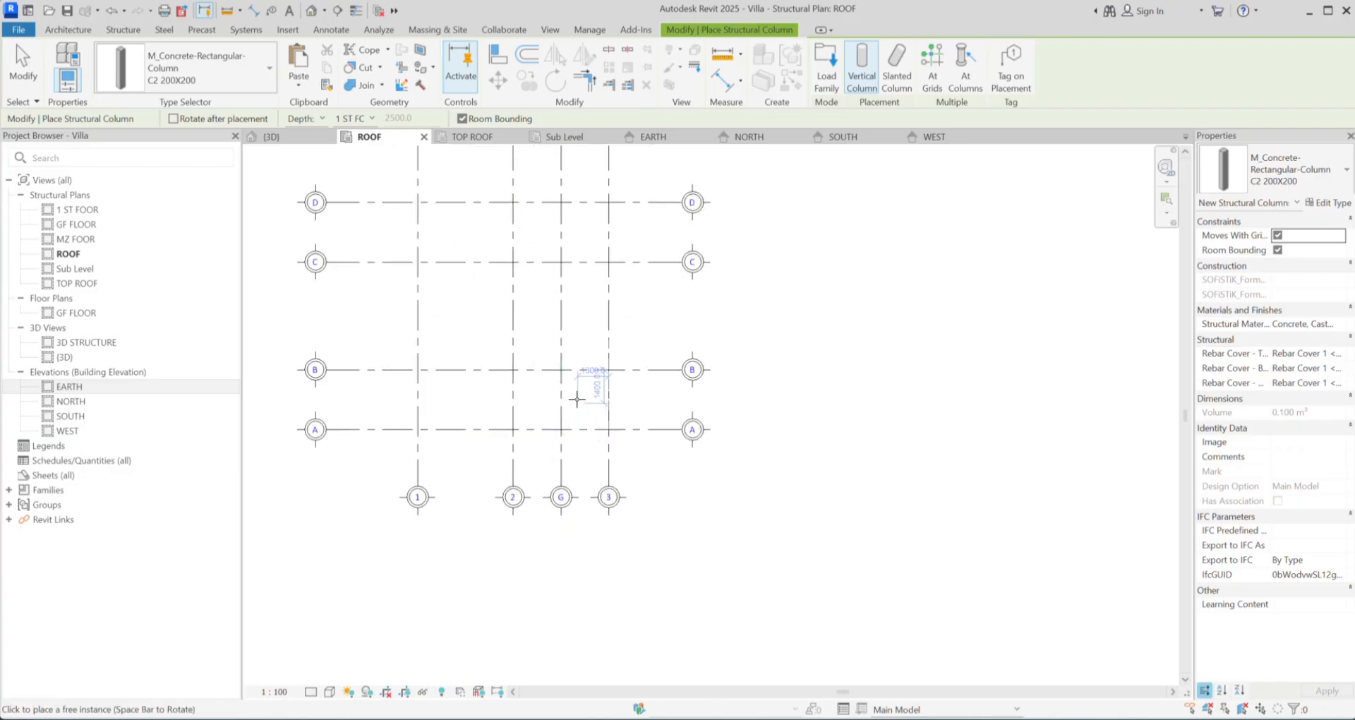
pyautogui.scroll(-2, 576, 399)
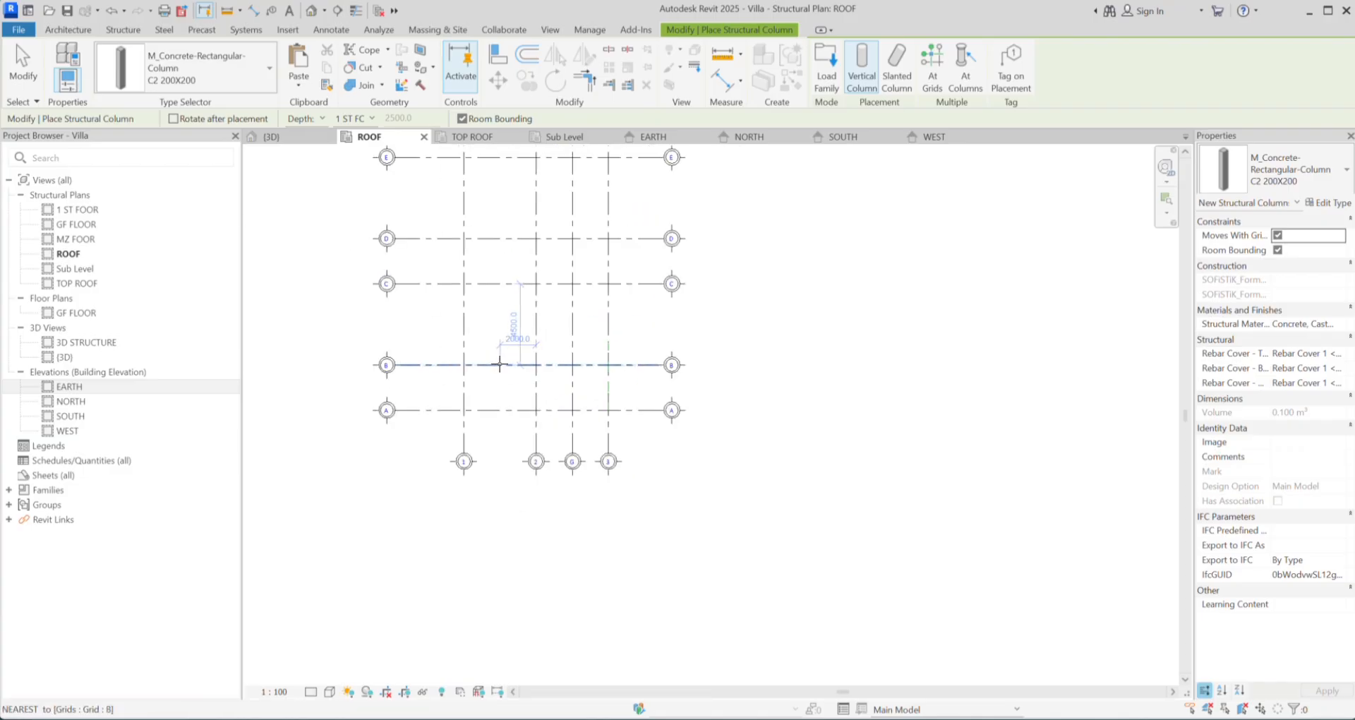
pyautogui.scroll(2, 523, 432)
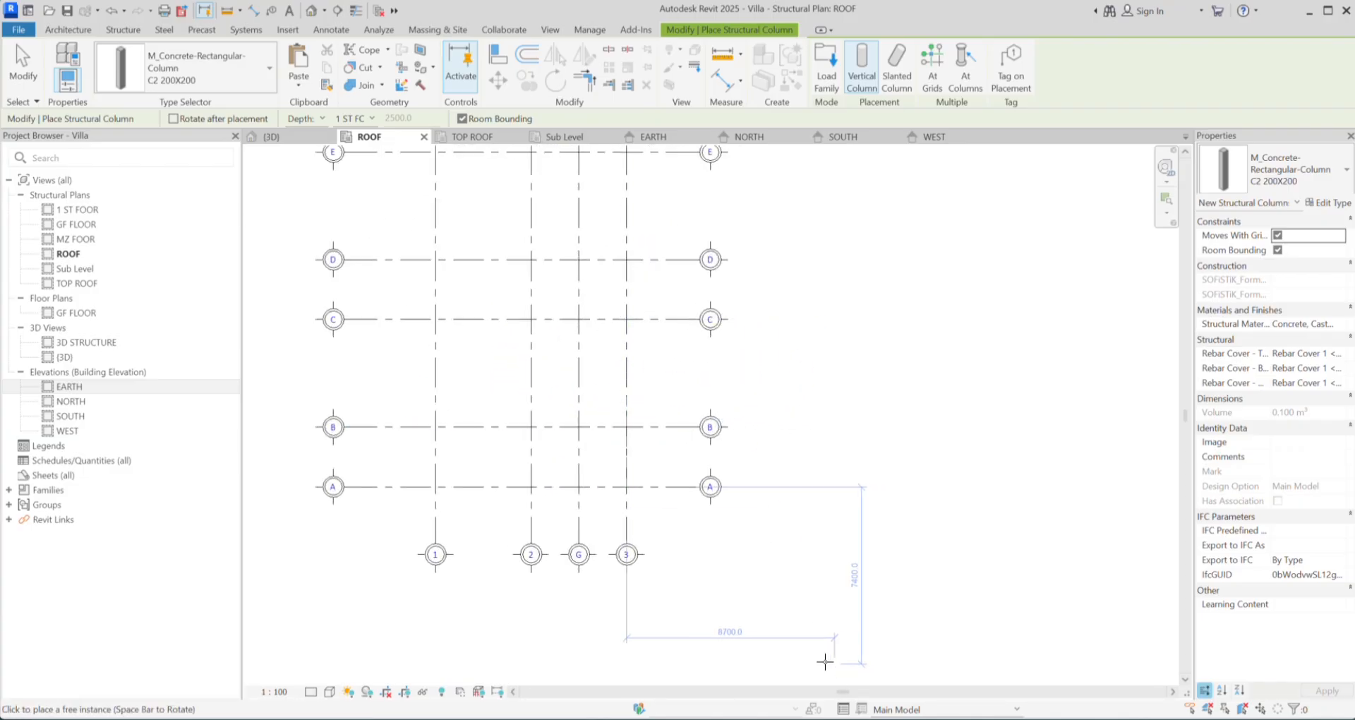
pyautogui.scroll(3, 579, 439)
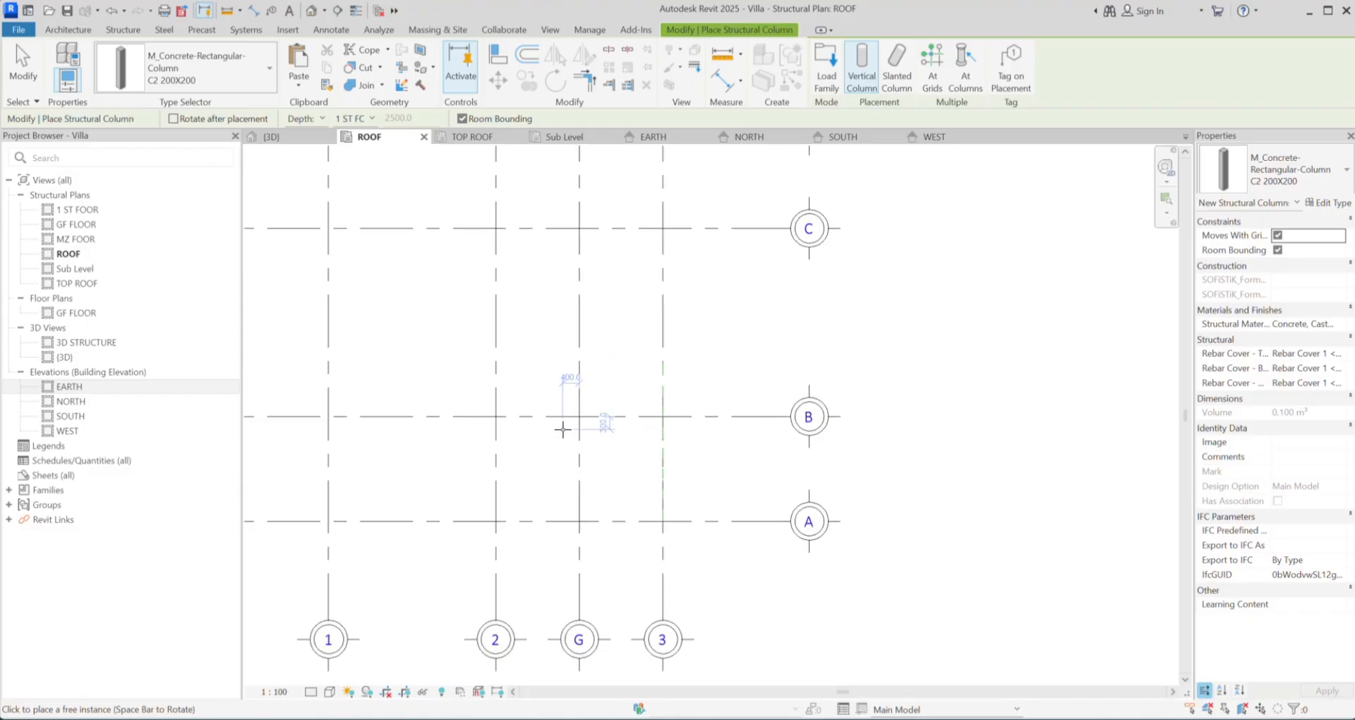
pyautogui.scroll(3, 563, 429)
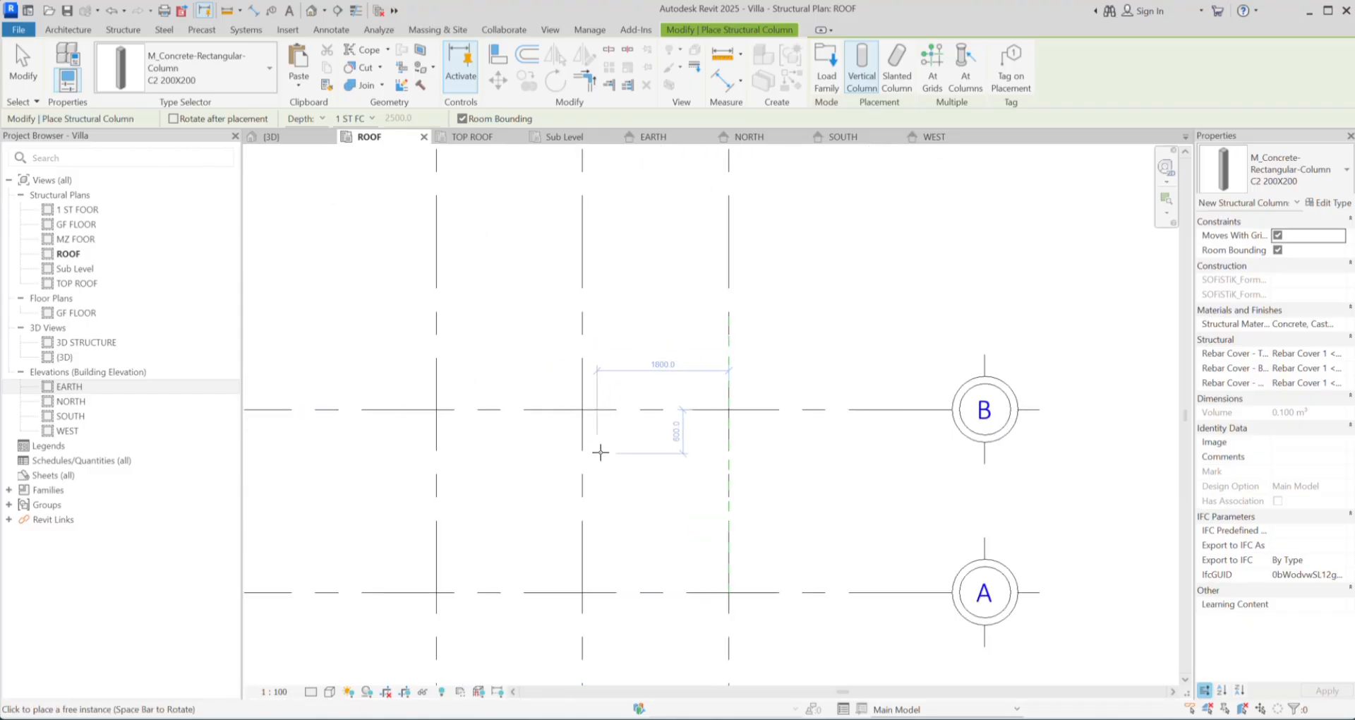
pyautogui.scroll(3, 596, 437)
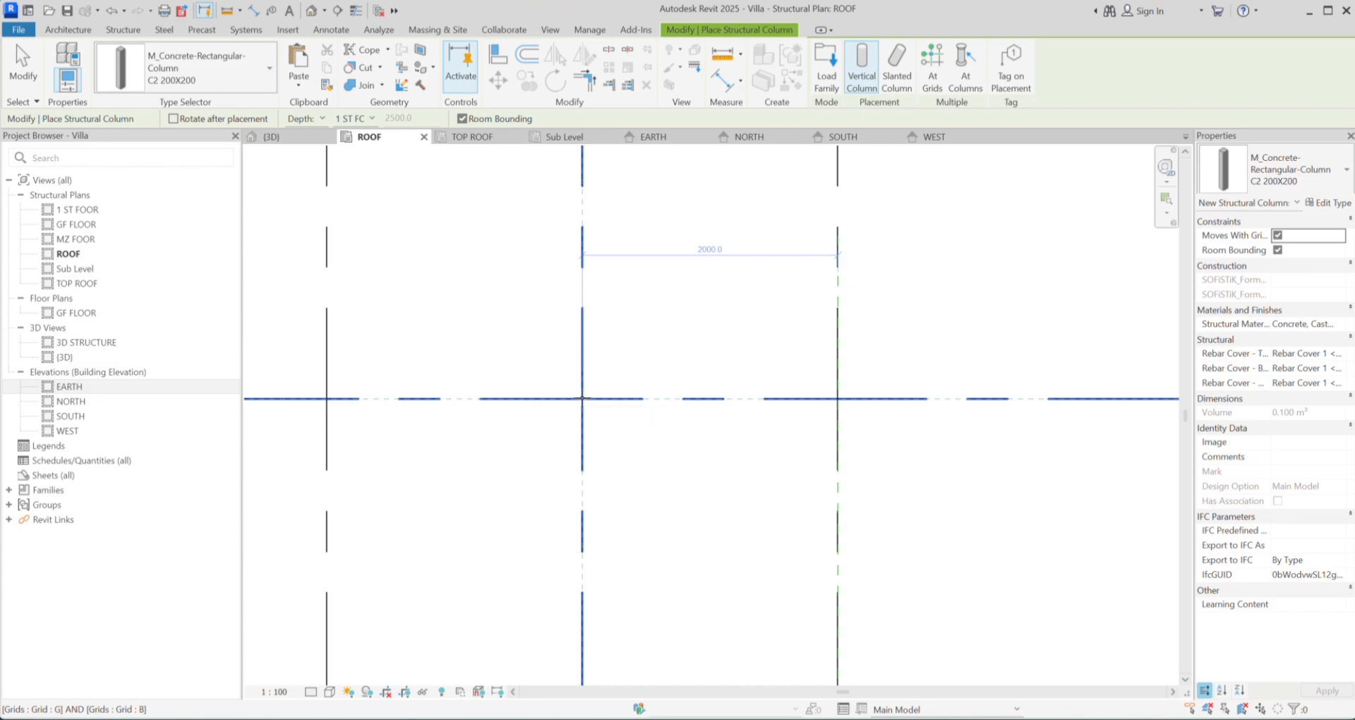
pyautogui.click(580, 399)
# Step: Place C2 200X200 structural columns at the intersections of grid 2 with grids C and E
pyautogui.scroll(-3, 581, 396)
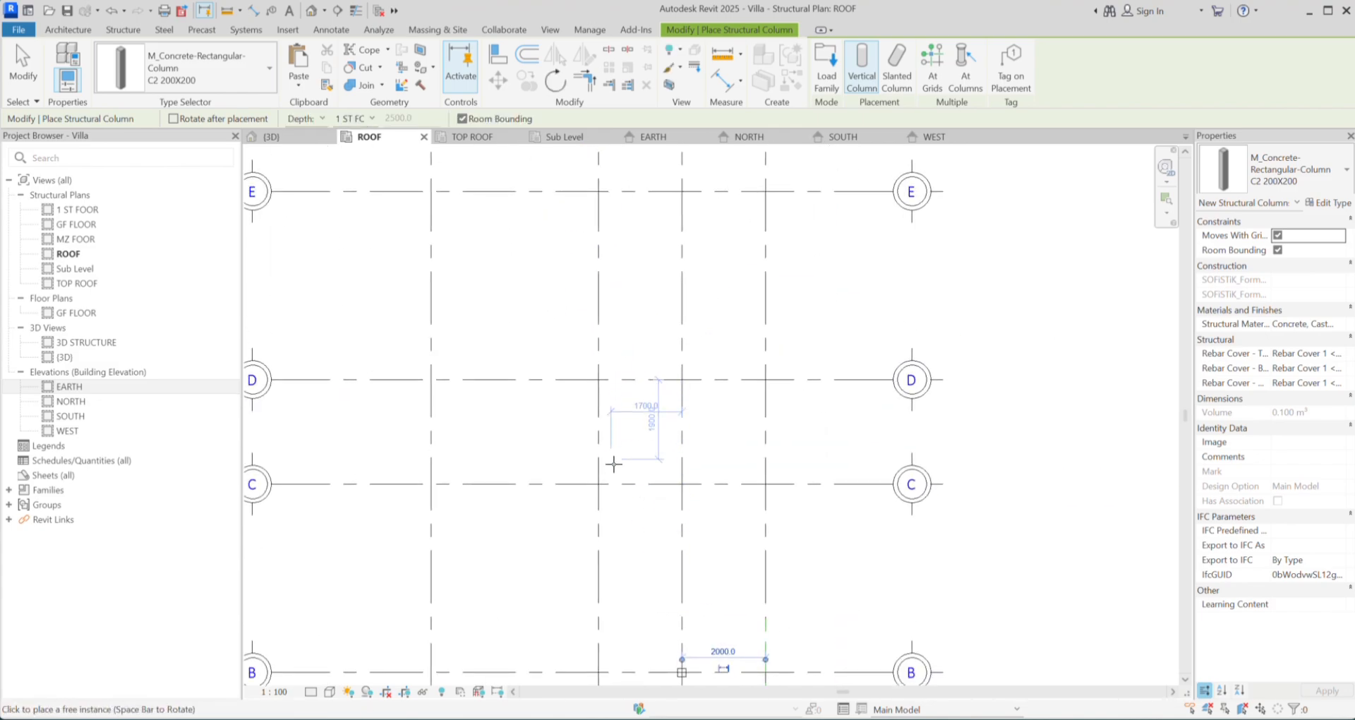
pyautogui.scroll(-2, 614, 463)
pyautogui.moveTo(613, 461); pyautogui.dragTo(566, 370, button='middle')
pyautogui.scroll(1, 566, 369)
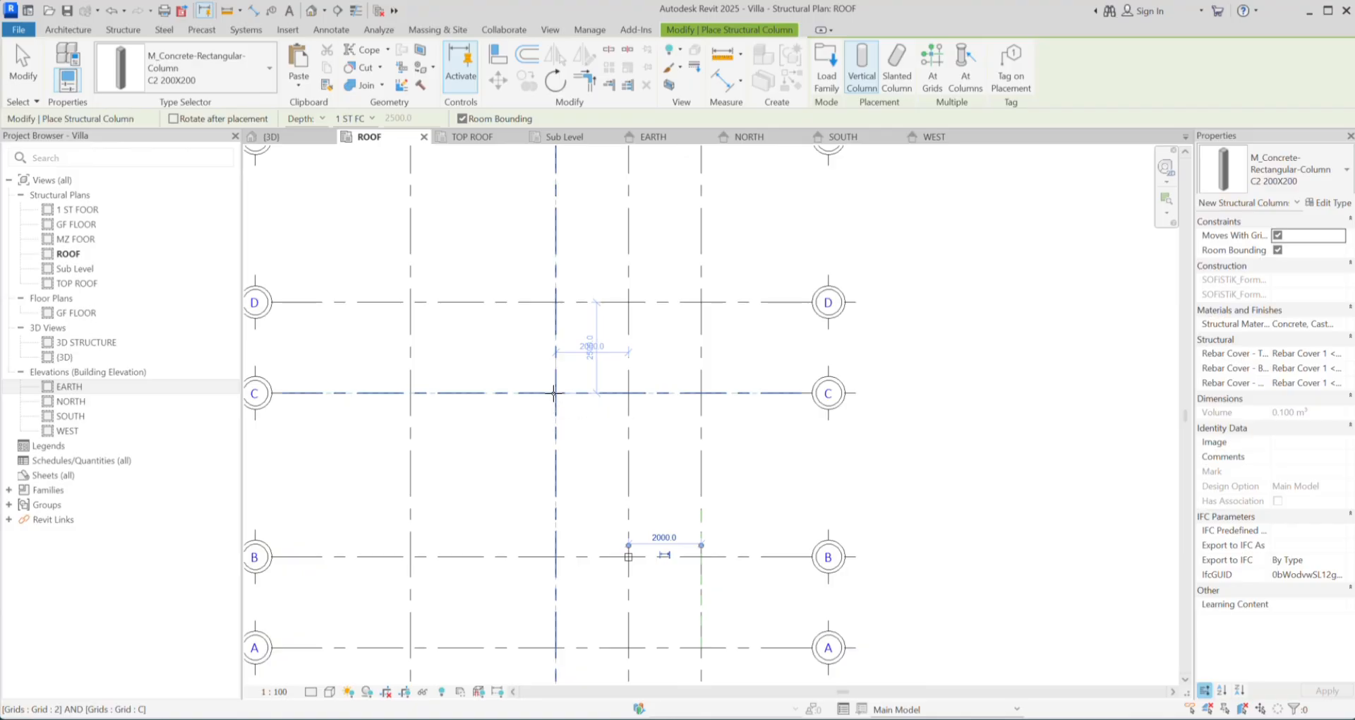
pyautogui.click(554, 393)
pyautogui.scroll(-1, 549, 360)
pyautogui.moveTo(549, 360); pyautogui.dragTo(545, 485, button='middle')
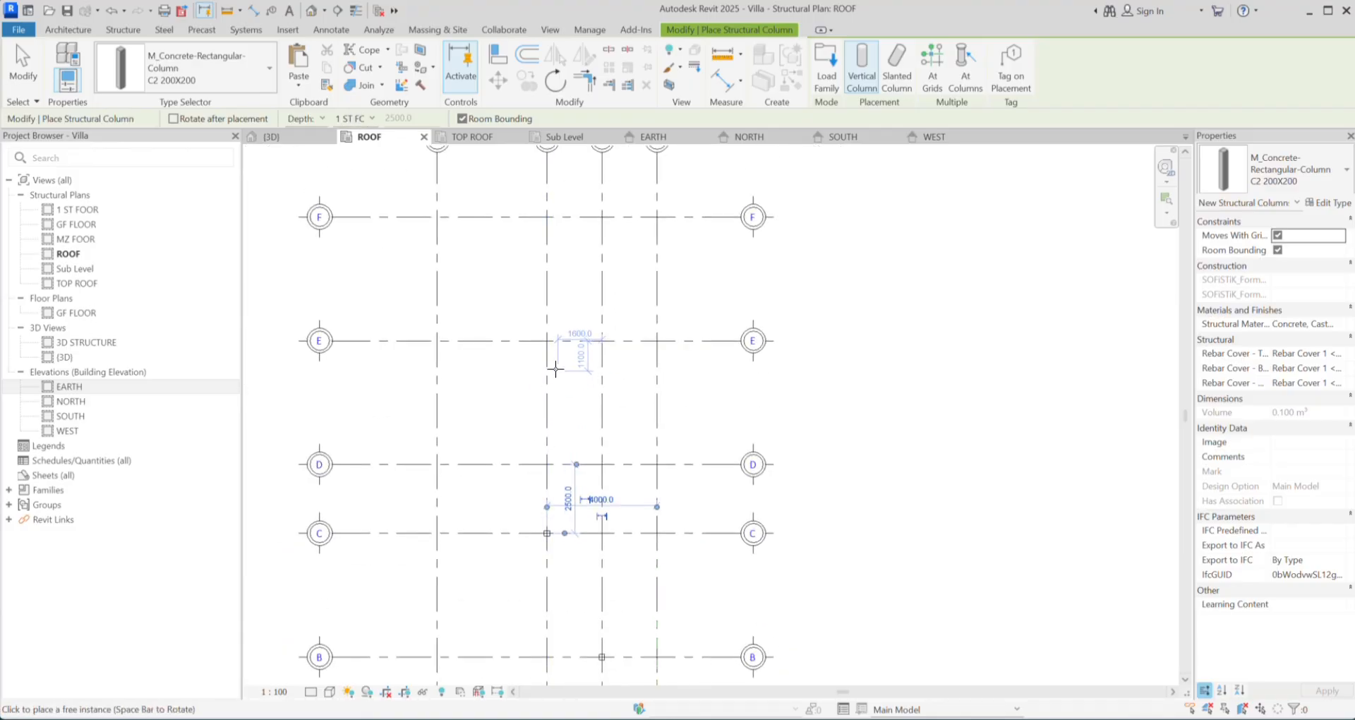
pyautogui.click(547, 341)
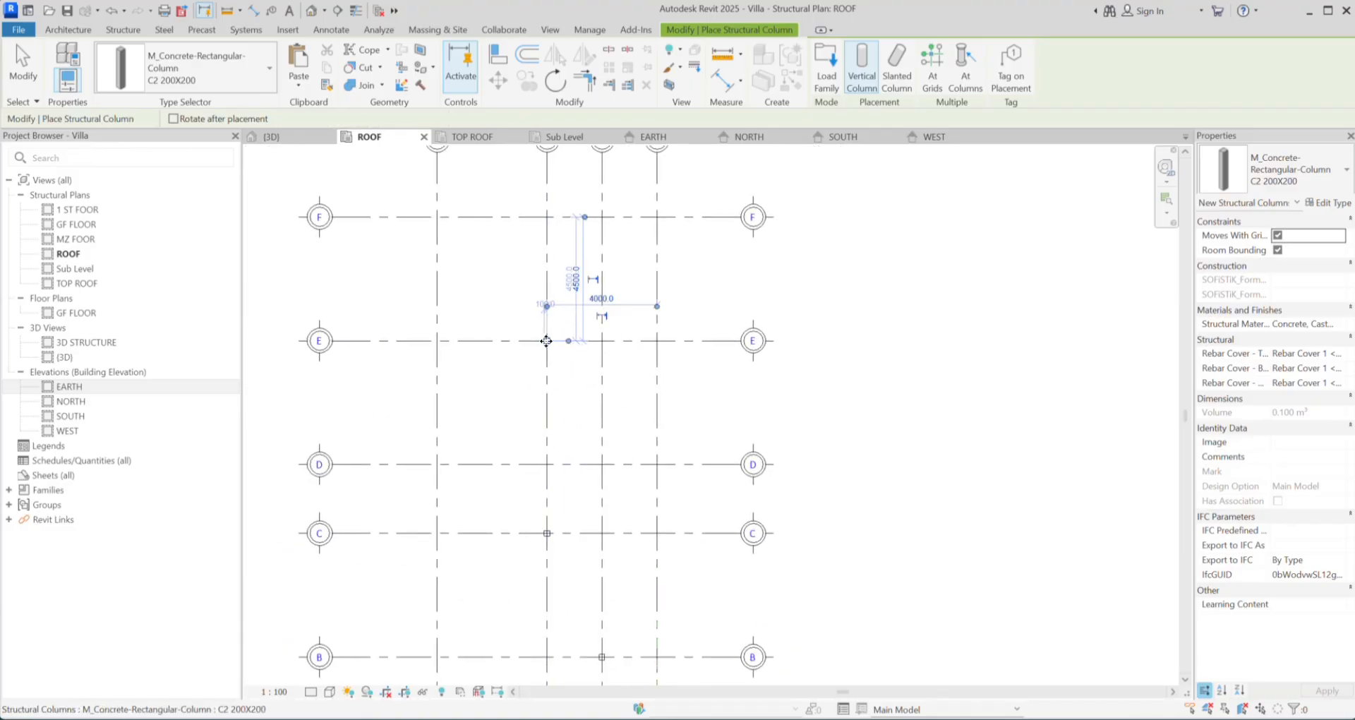
# Step: Switch to the 3D view and inspect the three new columns standing on the first-floor slab
pyautogui.scroll(-2, 644, 412)
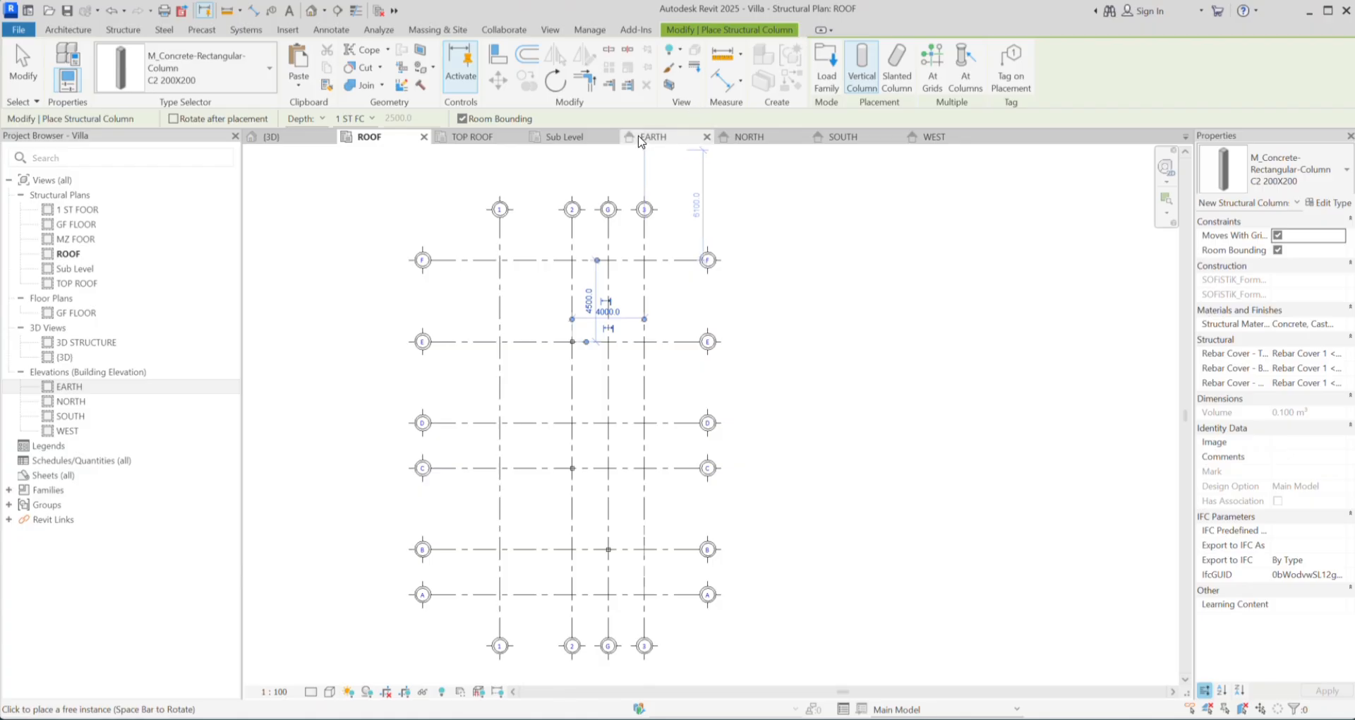
pyautogui.click(273, 138)
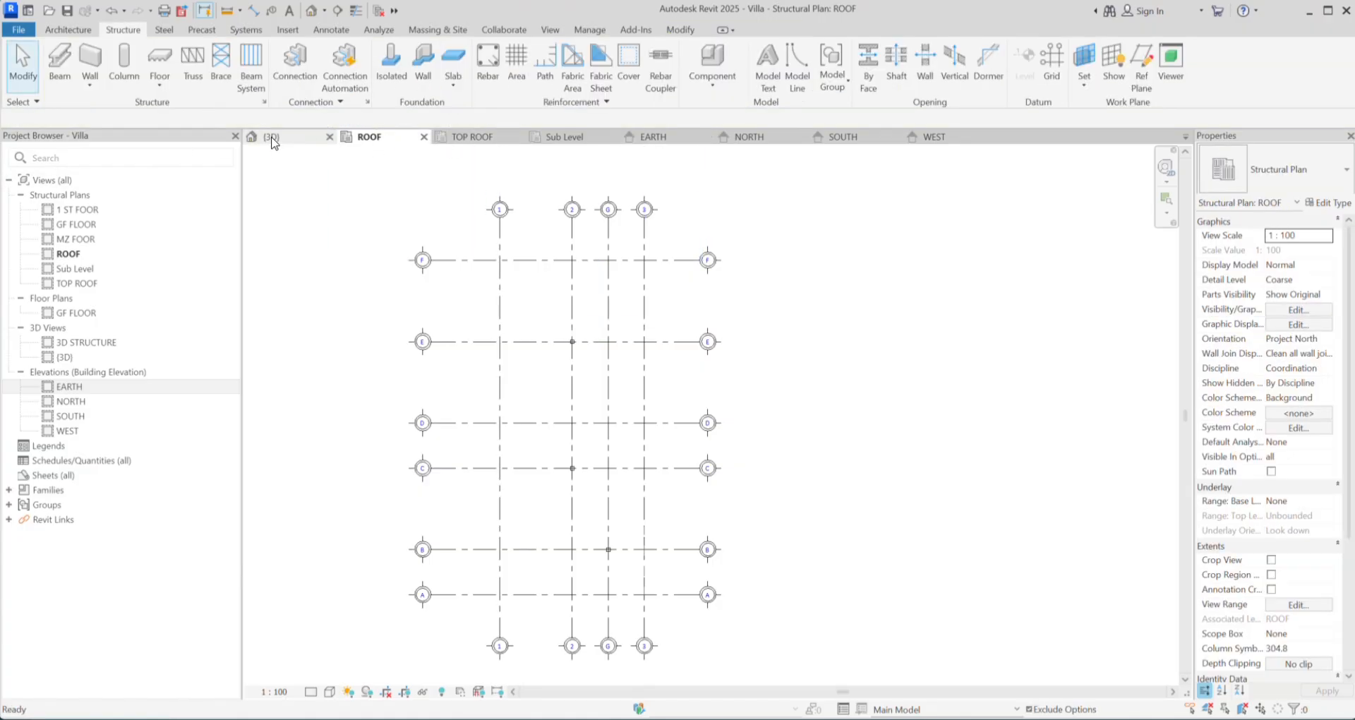
pyautogui.keyDown('shift'); pyautogui.moveTo(388, 293); pyautogui.dragTo(640, 308, button='middle'); pyautogui.keyUp('shift')
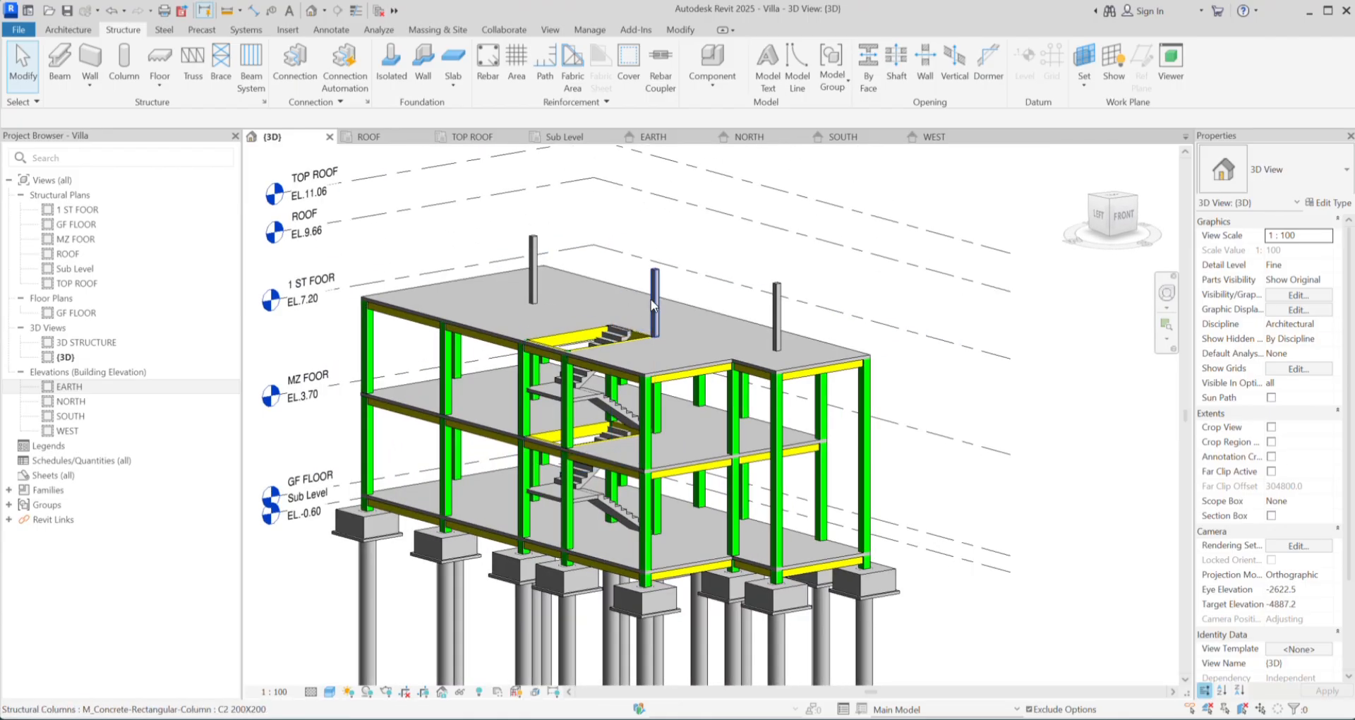
# Step: Set the top offset of the two C2 200X200 columns on grid 2 to 1400 above the ROOF level
pyautogui.scroll(-1, 650, 298)
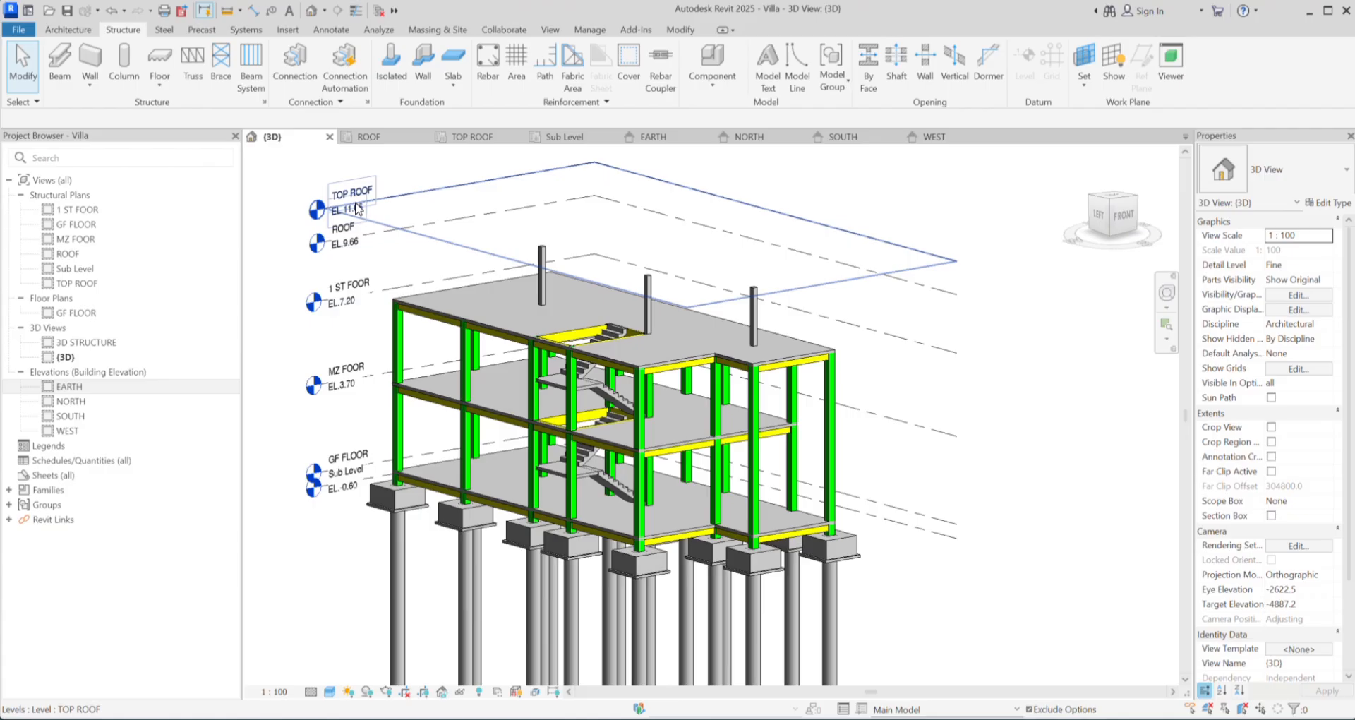
pyautogui.scroll(1, 628, 261)
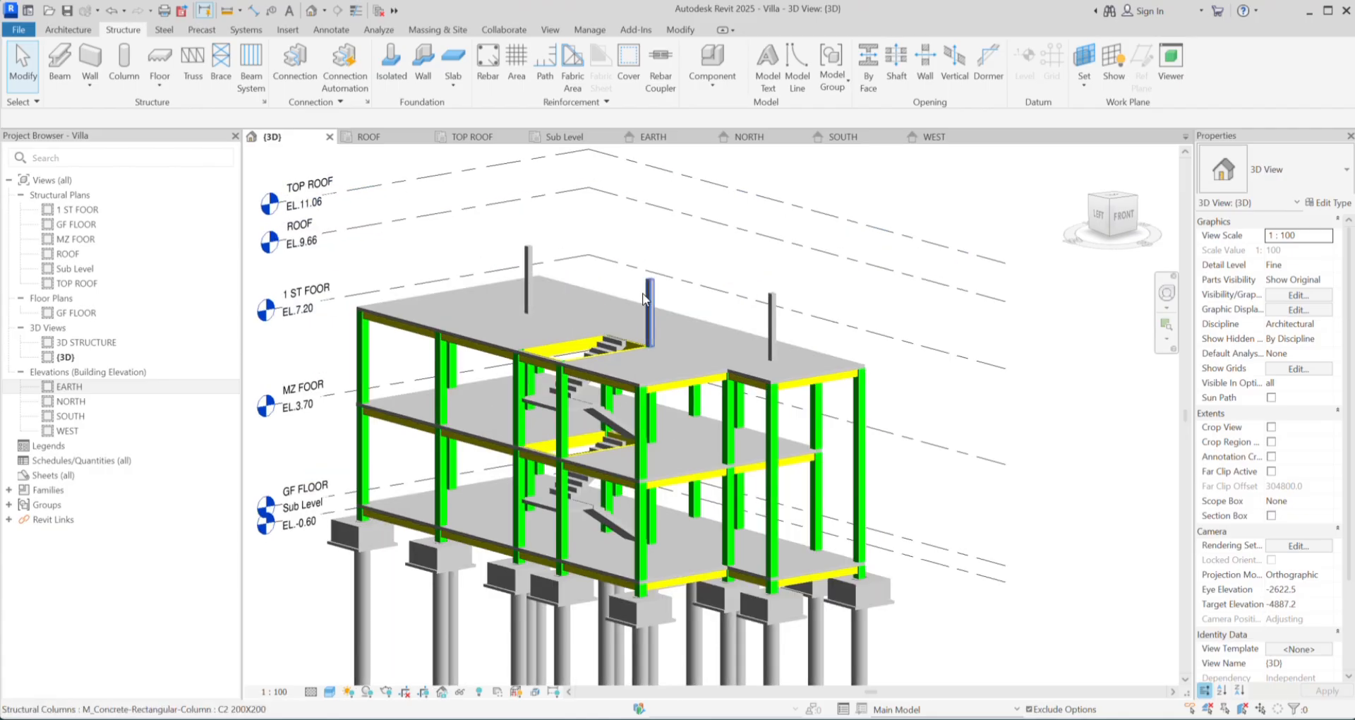
pyautogui.click(649, 311)
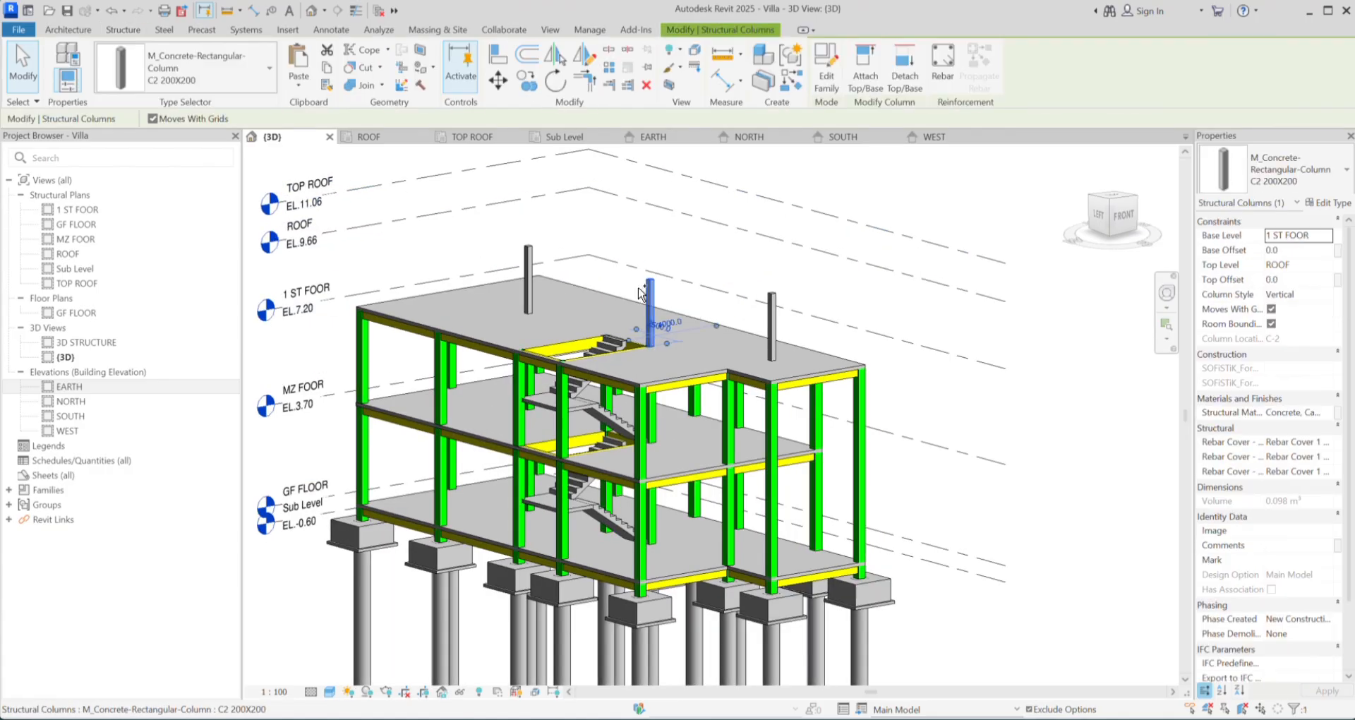
pyautogui.keyDown('ctrl'); pyautogui.click(529, 272); pyautogui.keyUp('ctrl')
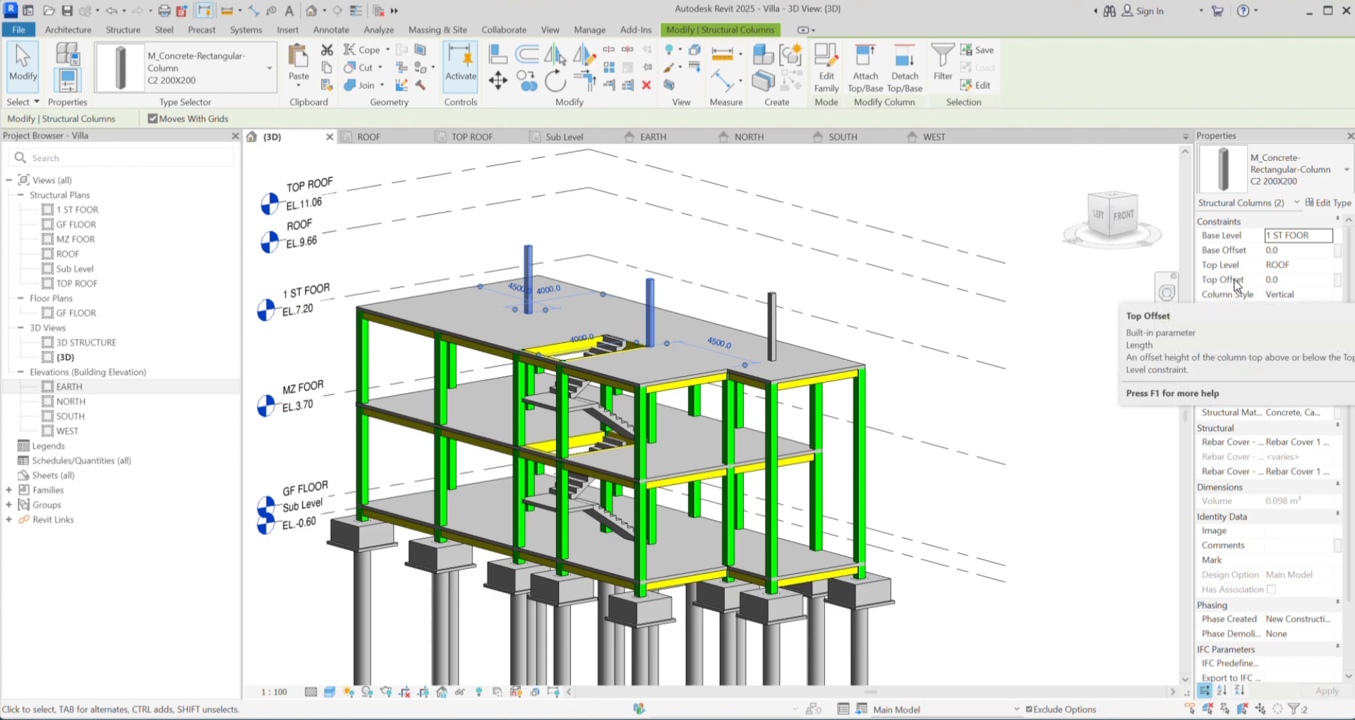
pyautogui.click(1289, 282)
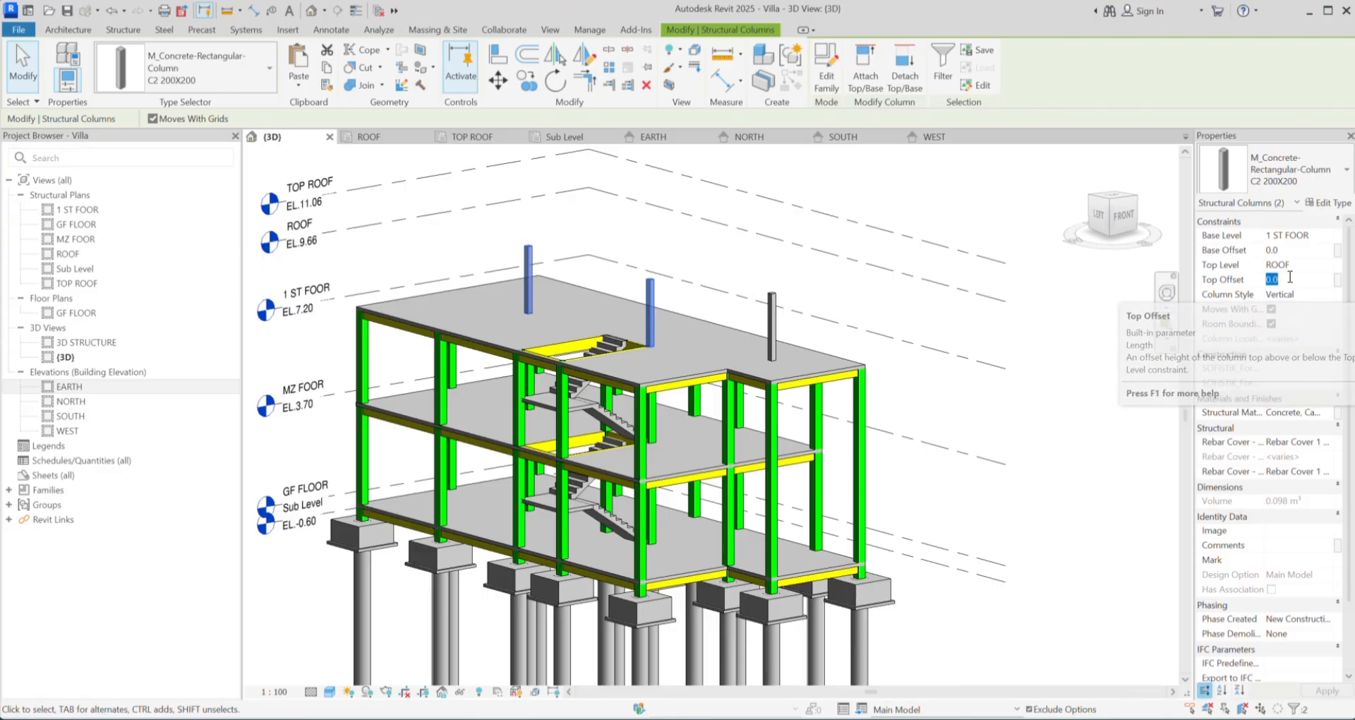
pyautogui.write('+14')
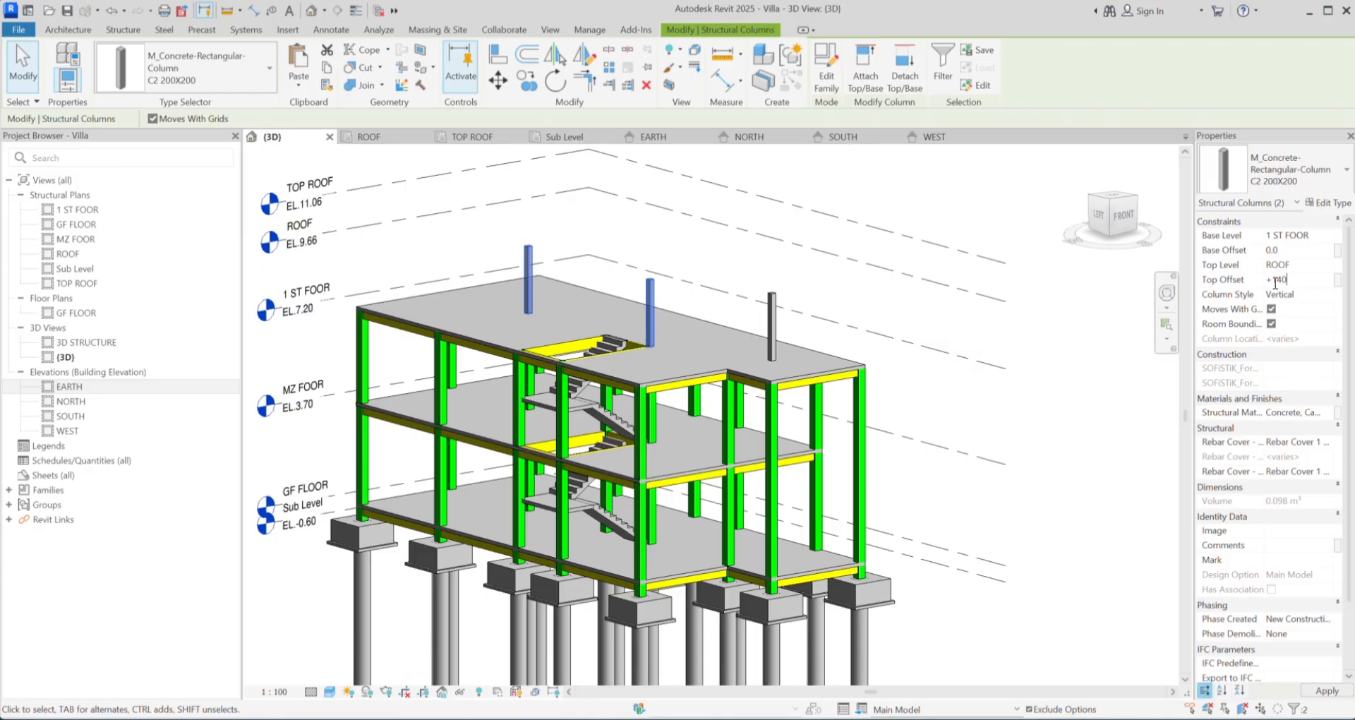
pyautogui.press('Return')
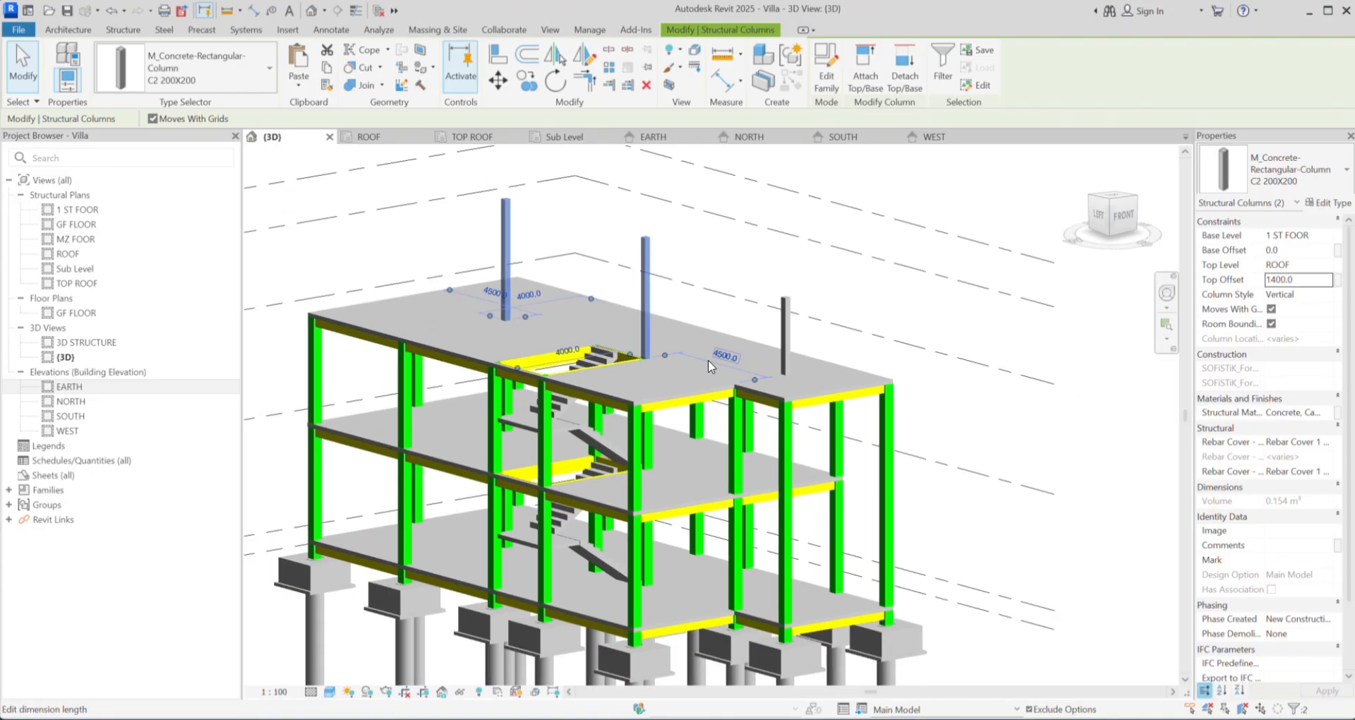
pyautogui.scroll(-2, 765, 329)
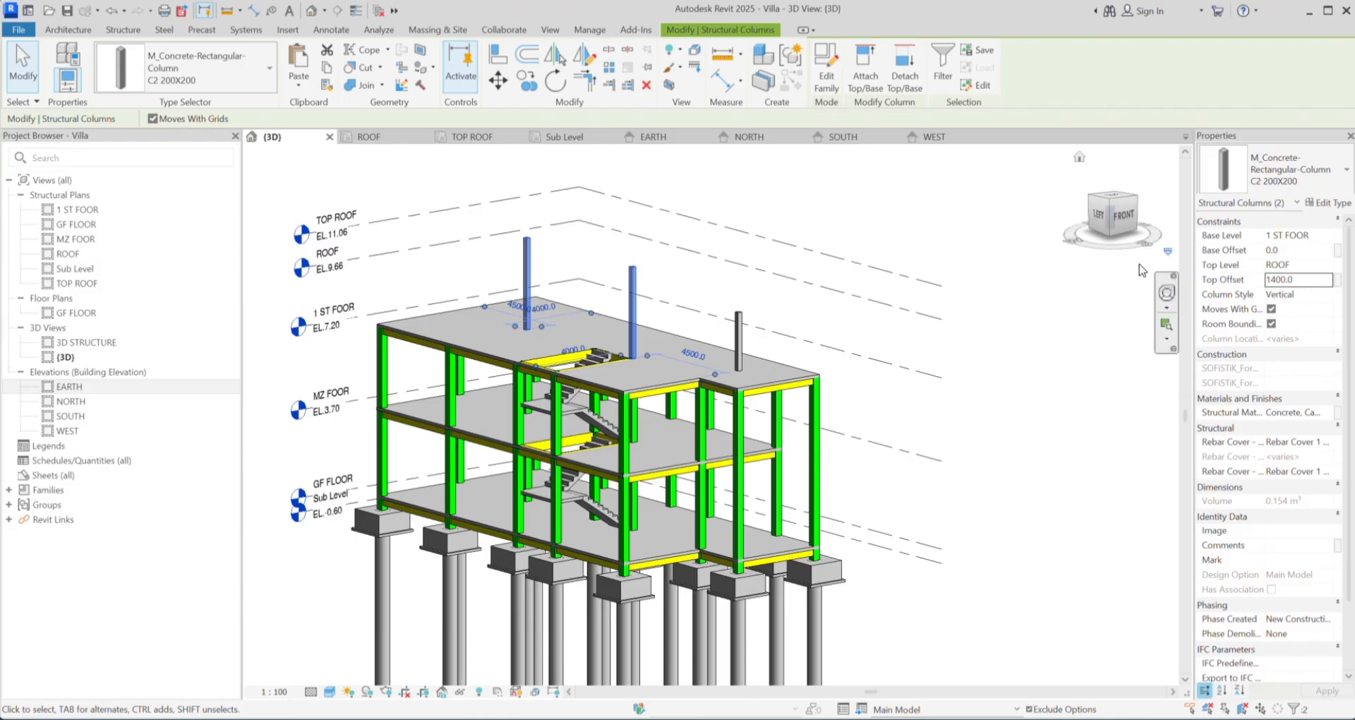
pyautogui.scroll(-1, 871, 309)
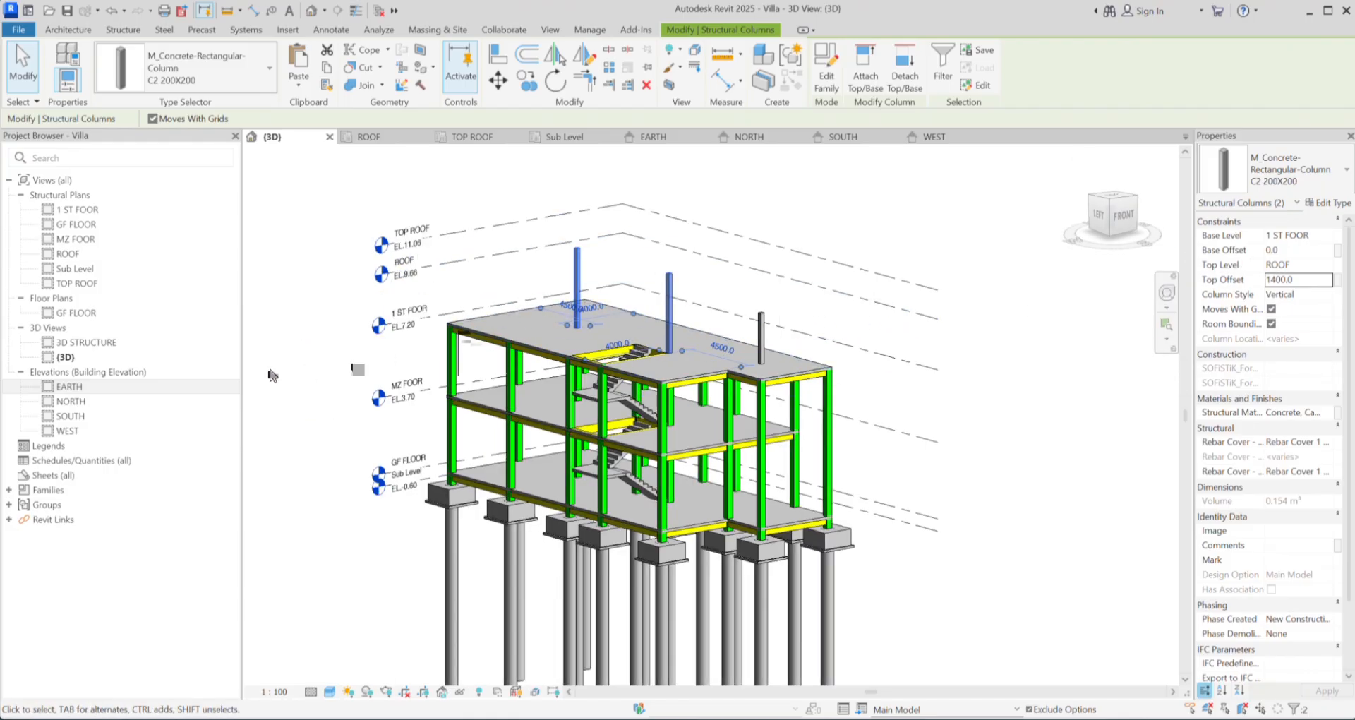
# Step: Check the raised columns against the TOP ROOF level in the NORTH elevation, and review them in the 3D view
pyautogui.doubleClick(148, 401)
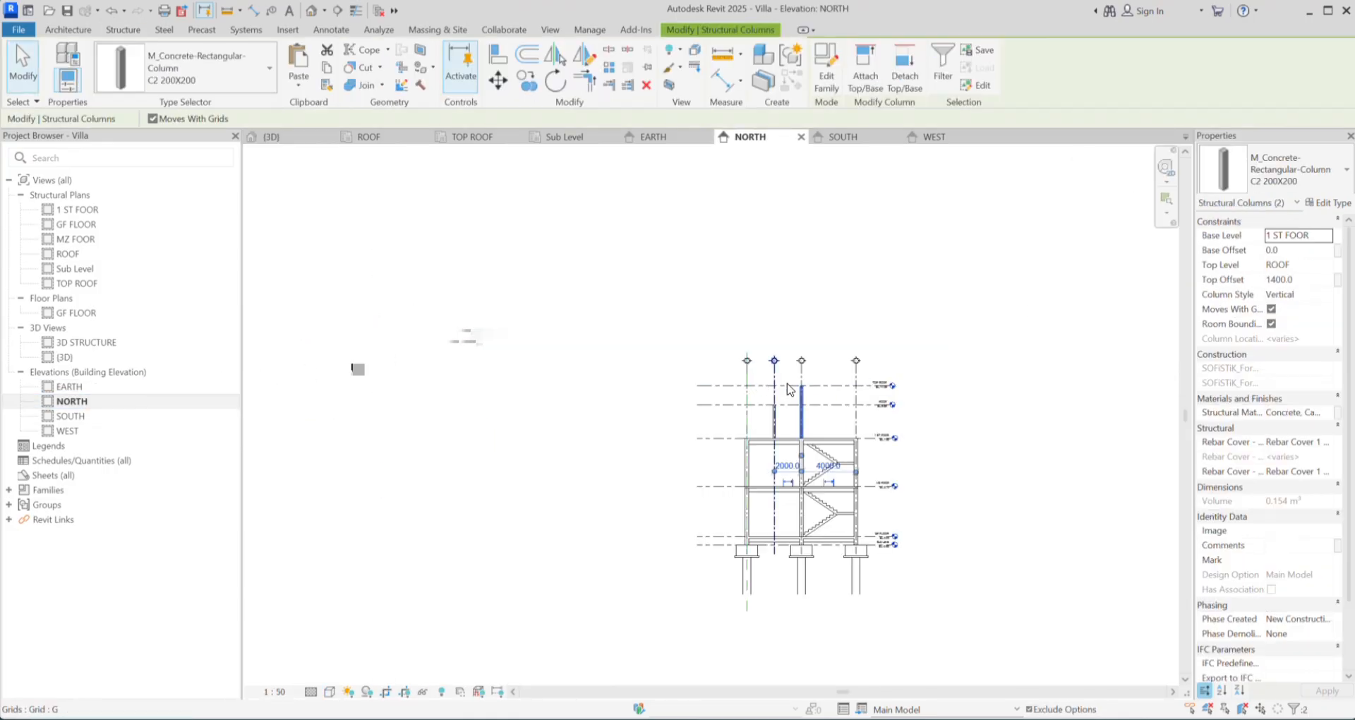
pyautogui.scroll(5, 817, 397)
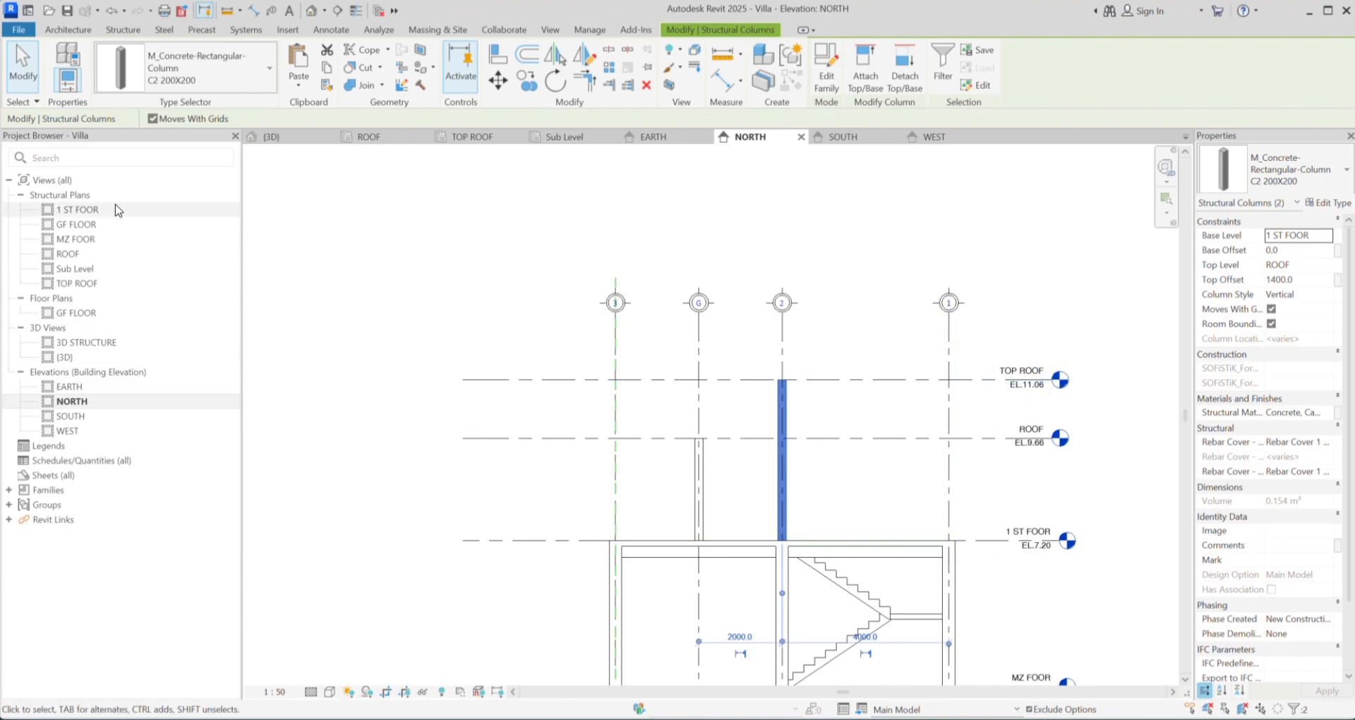
pyautogui.click(272, 137)
pyautogui.scroll(2, 630, 427)
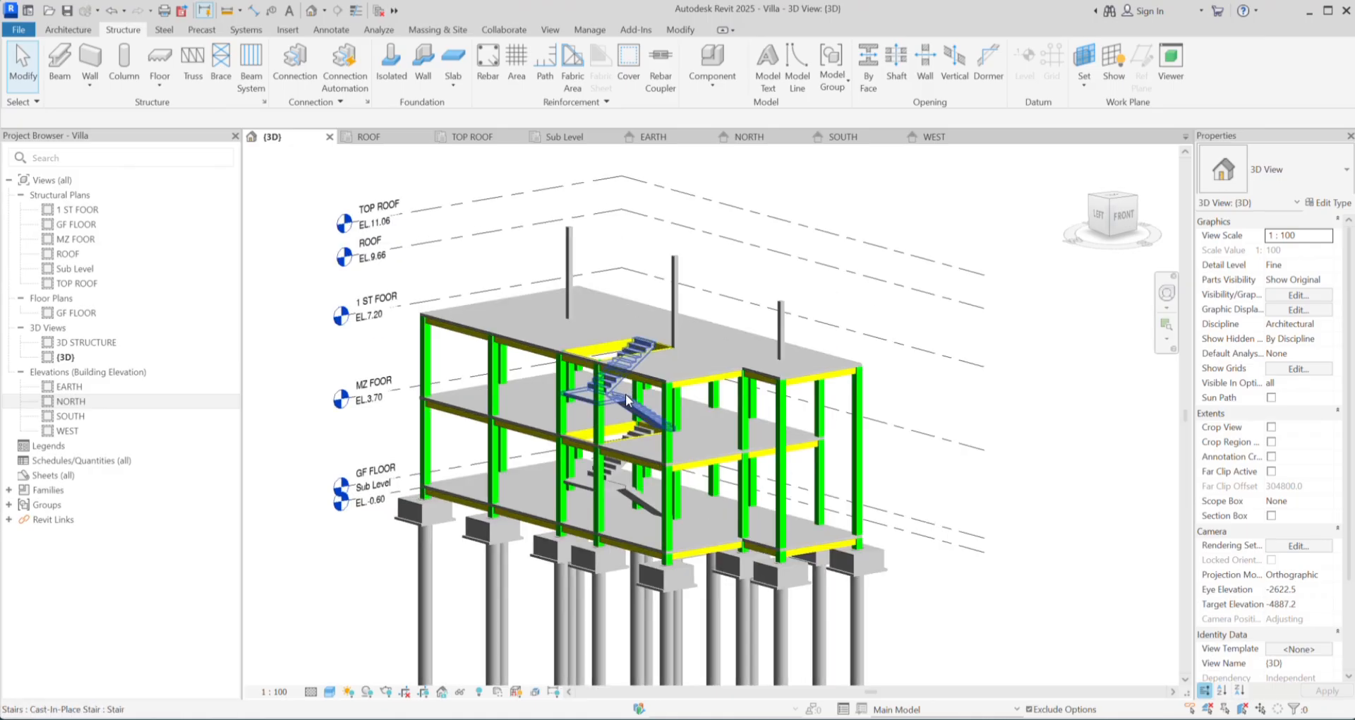
pyautogui.scroll(-2, 630, 458)
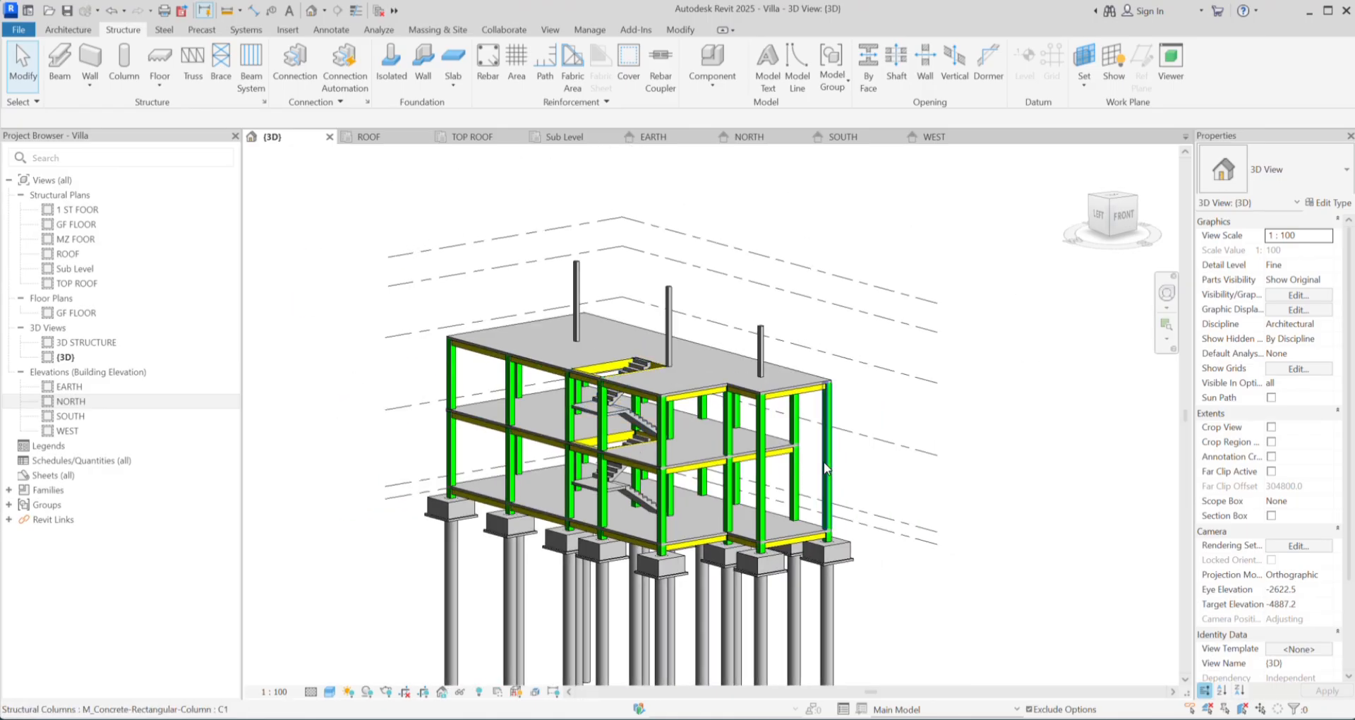
pyautogui.moveTo(995, 482); pyautogui.dragTo(993, 405, button='middle')
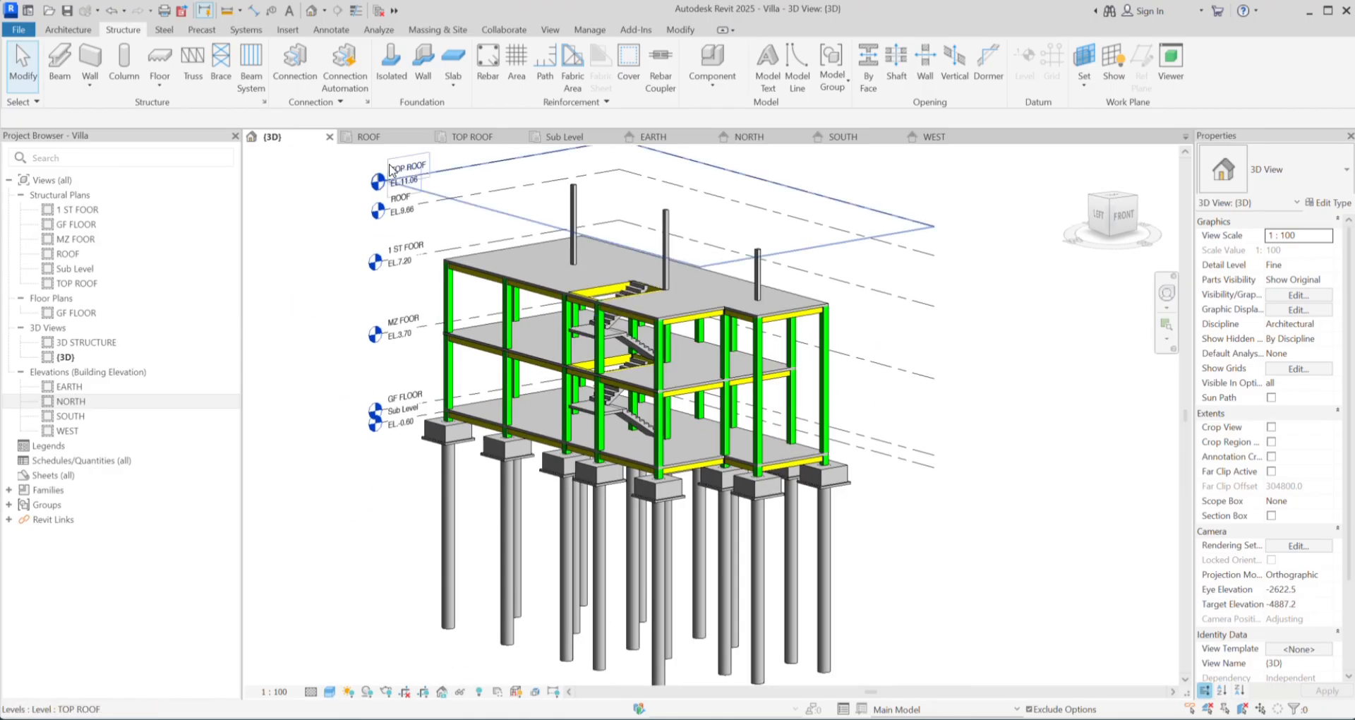
# Step: Start a Roof by Footprint sketch on the ROOF plan, using straight, slope-defining boundary lines in a chain with an 800 offset
pyautogui.click(373, 137)
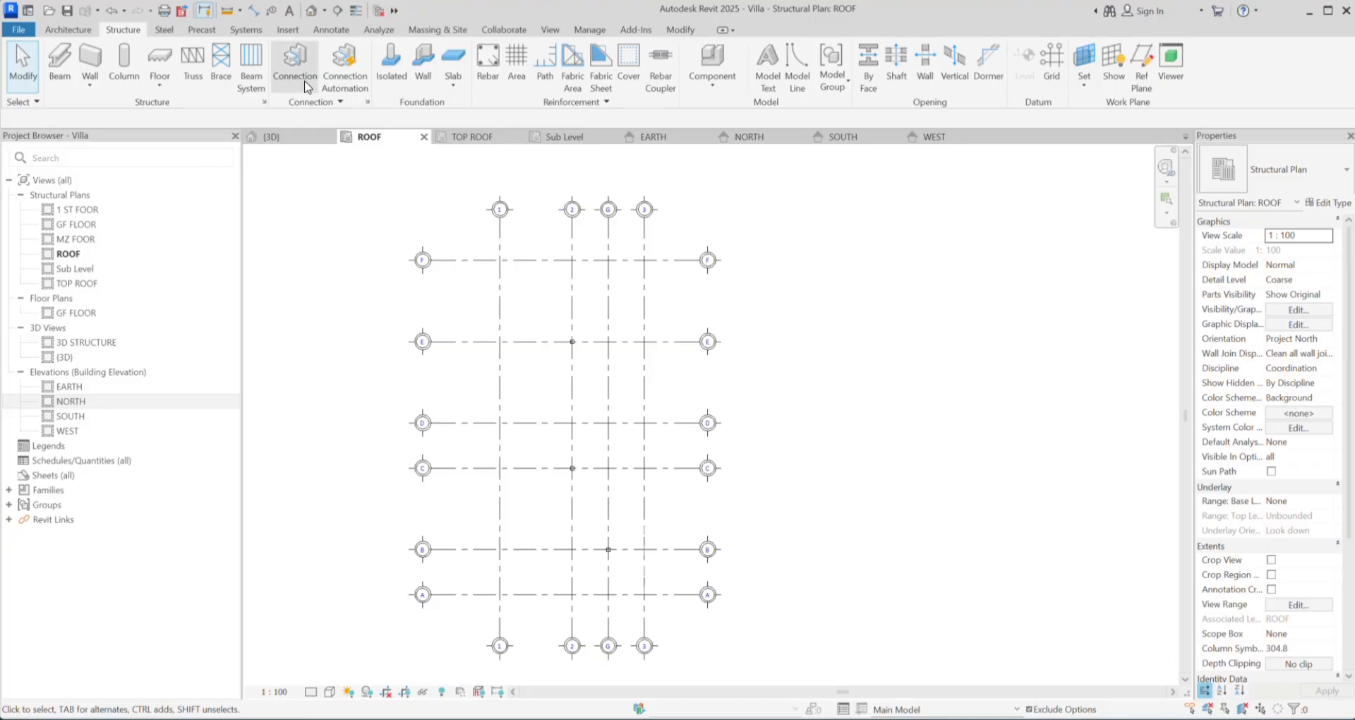
pyautogui.click(81, 33)
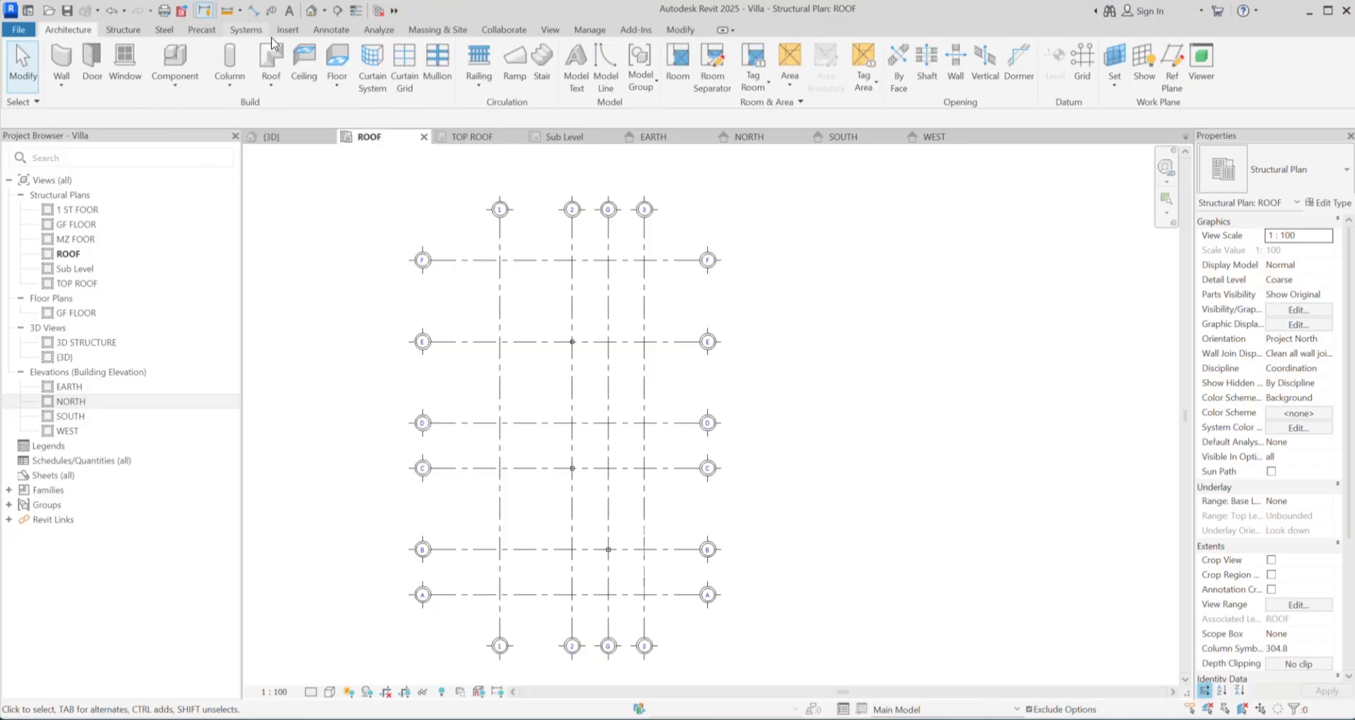
pyautogui.click(266, 87)
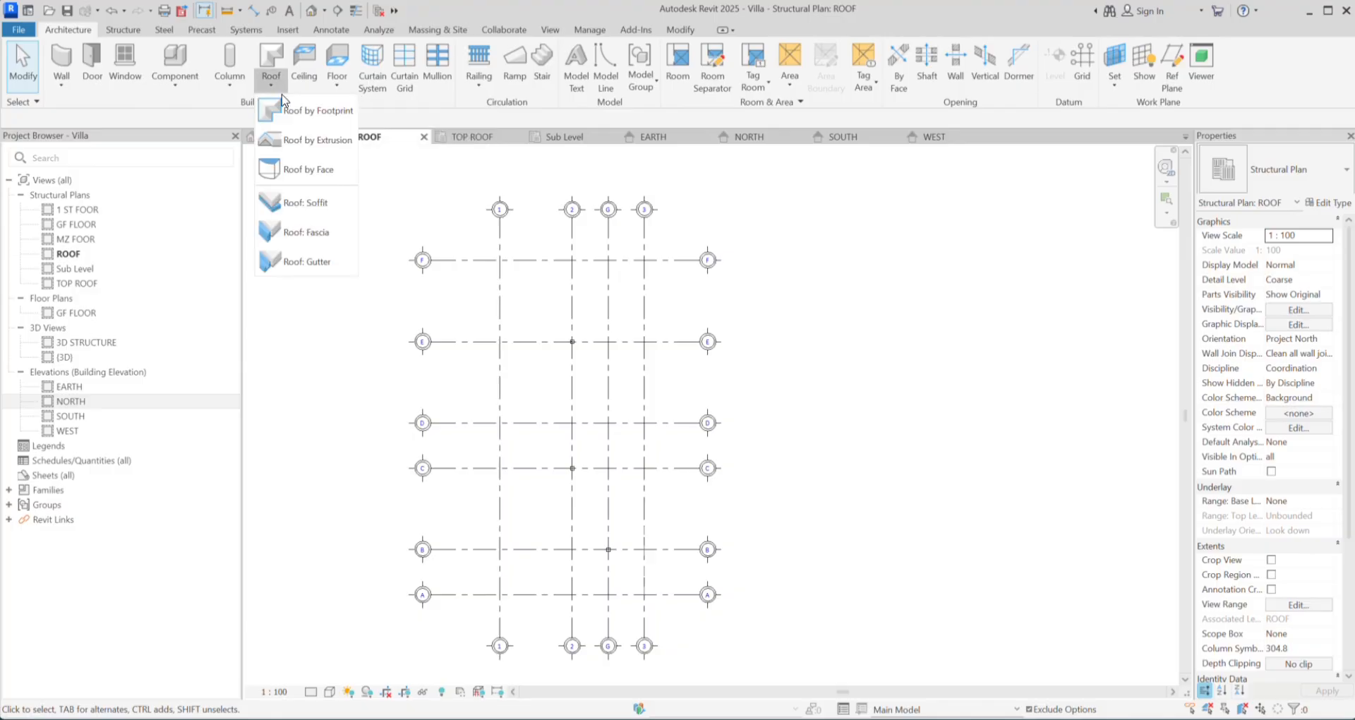
pyautogui.click(330, 113)
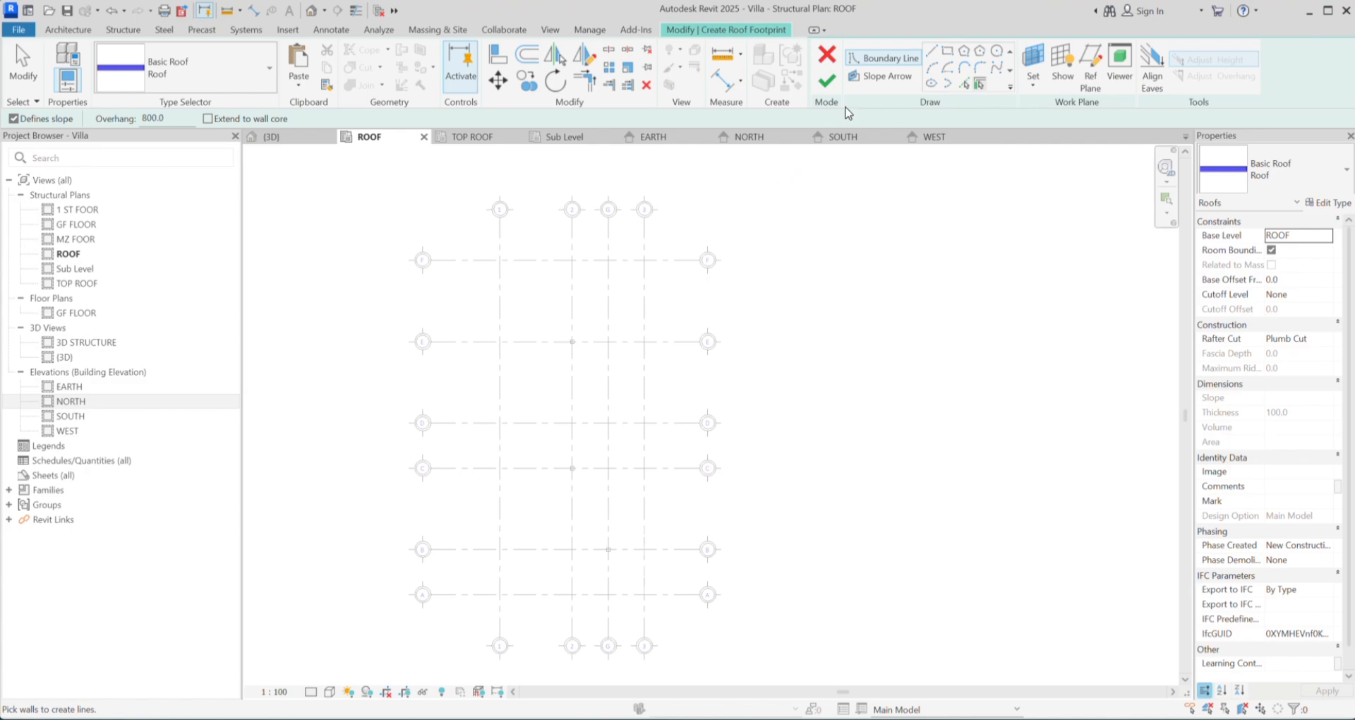
pyautogui.click(932, 53)
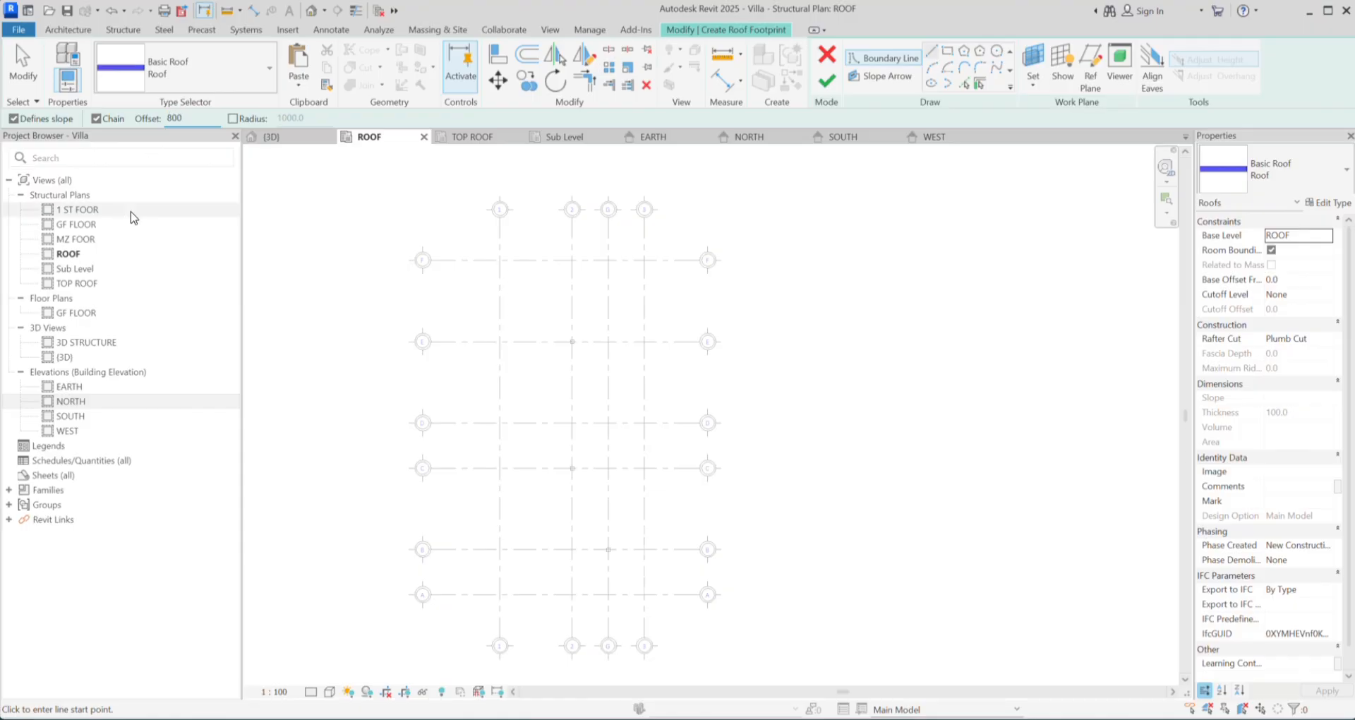
# Step: Draw roof boundary lines offset 800 outward, following grid 2 from A to B and grid B from 2 to 1
pyautogui.moveTo(598, 397); pyautogui.dragTo(622, 226, button='middle')
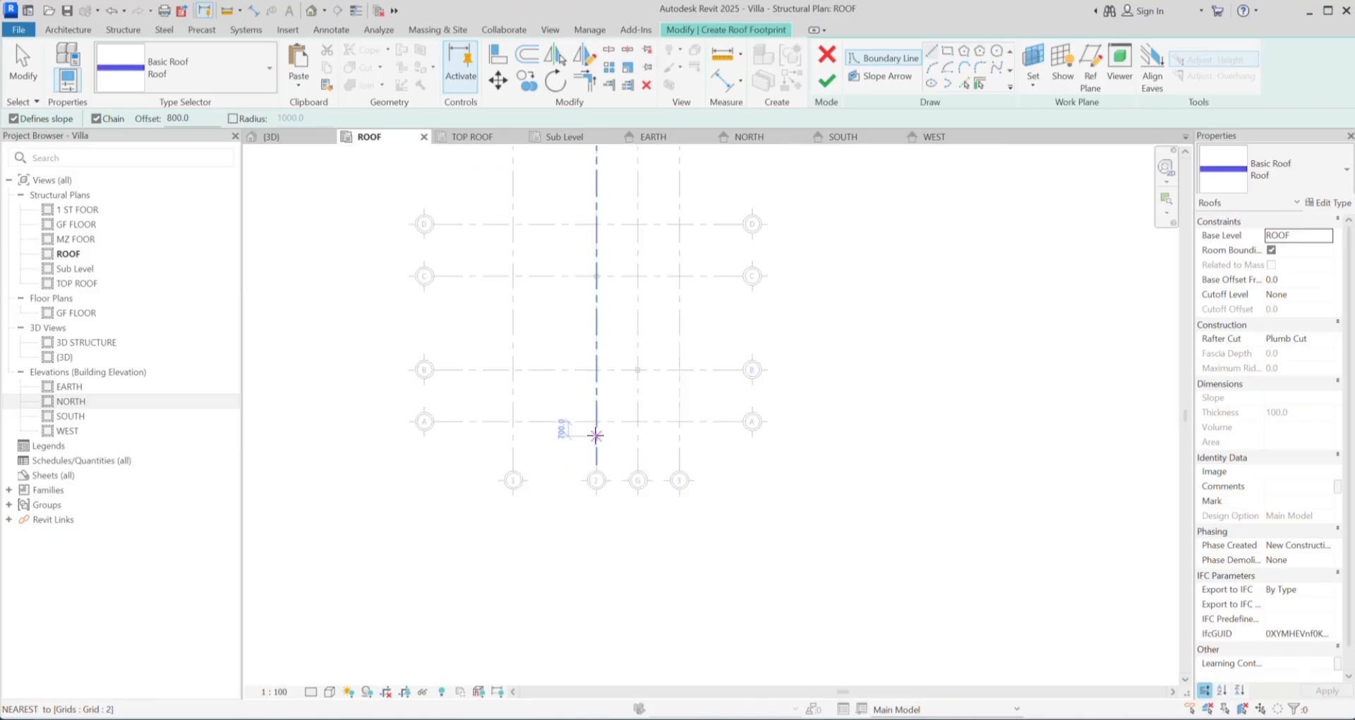
pyautogui.scroll(5, 600, 427)
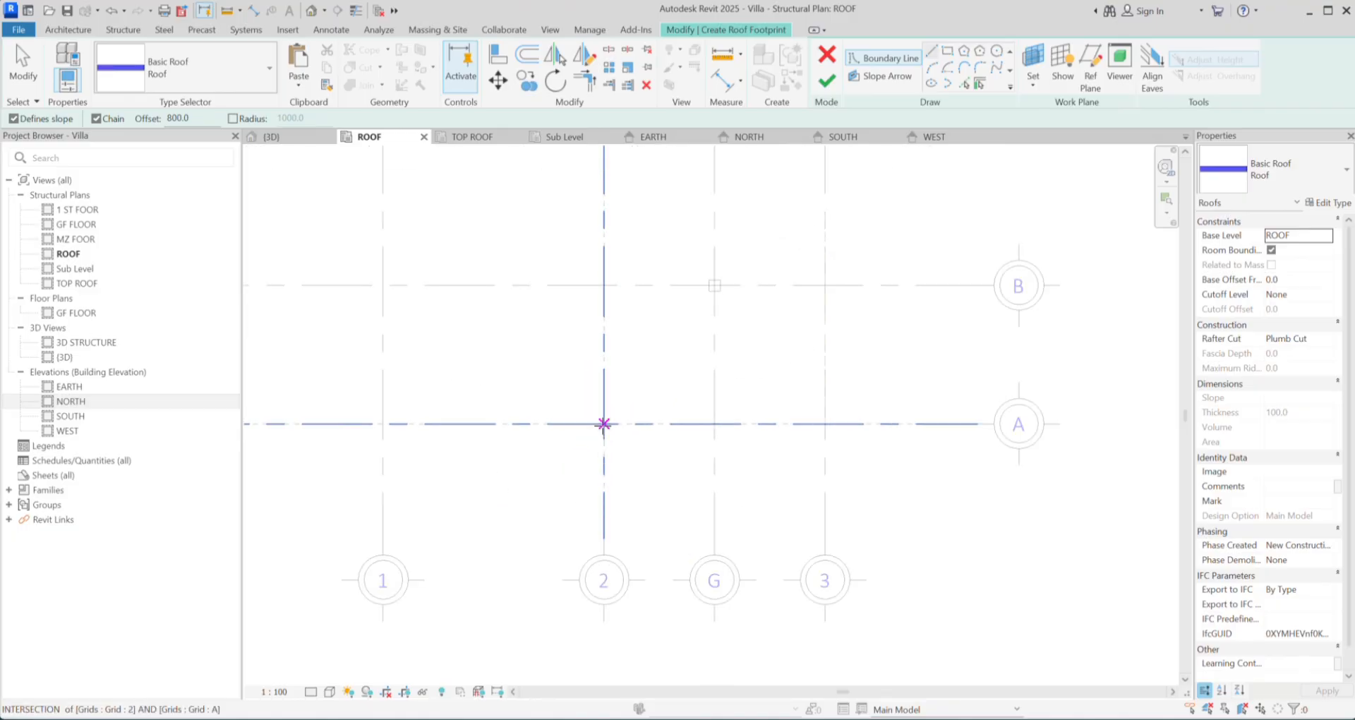
pyautogui.click(604, 423)
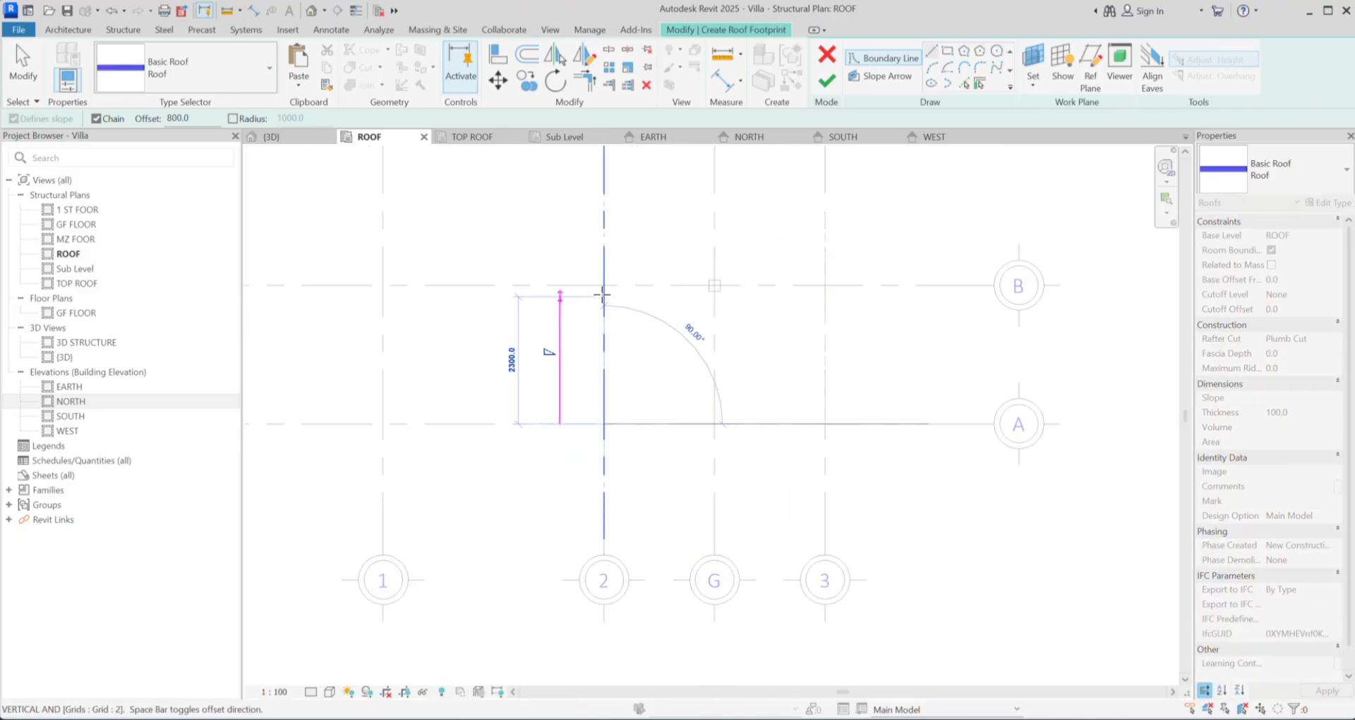
pyautogui.click(603, 285)
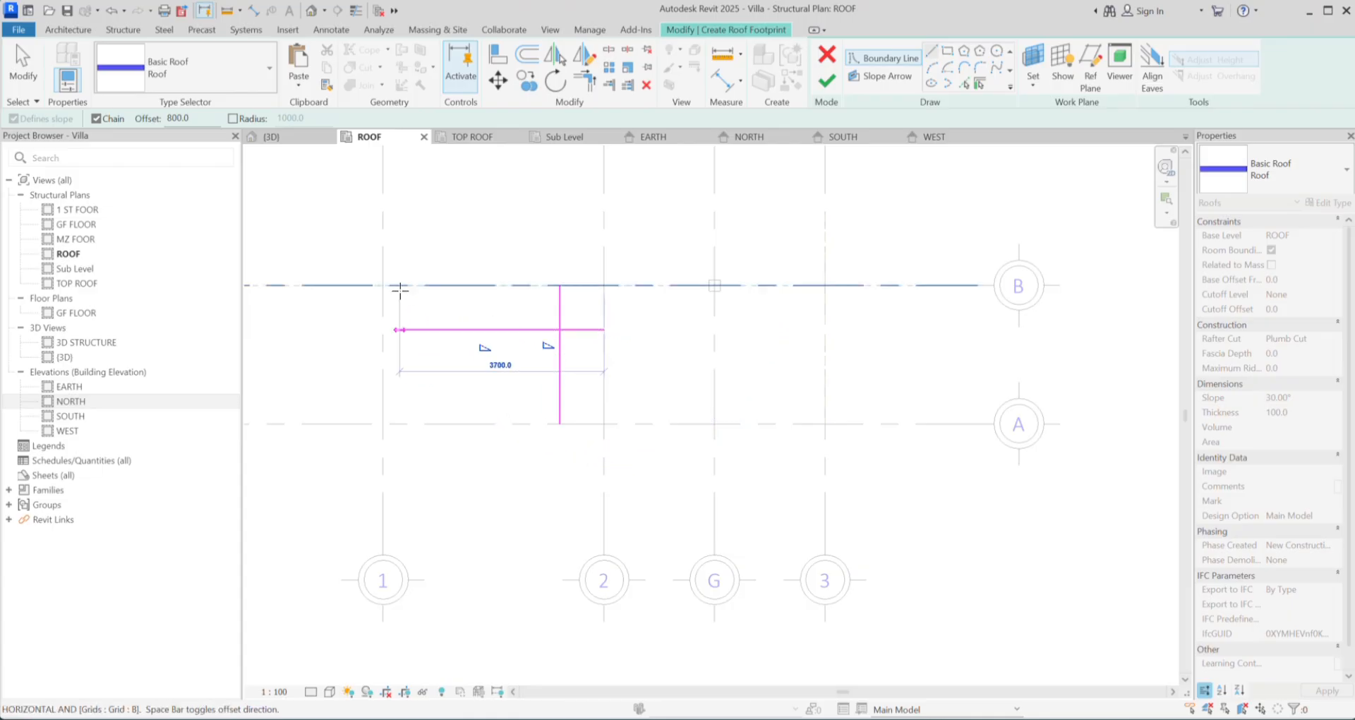
pyautogui.click(390, 285)
# Step: Continue the offset roof boundary along grid 1 from B up to F, and along grid F across to grid 3
pyautogui.scroll(-3, 426, 284)
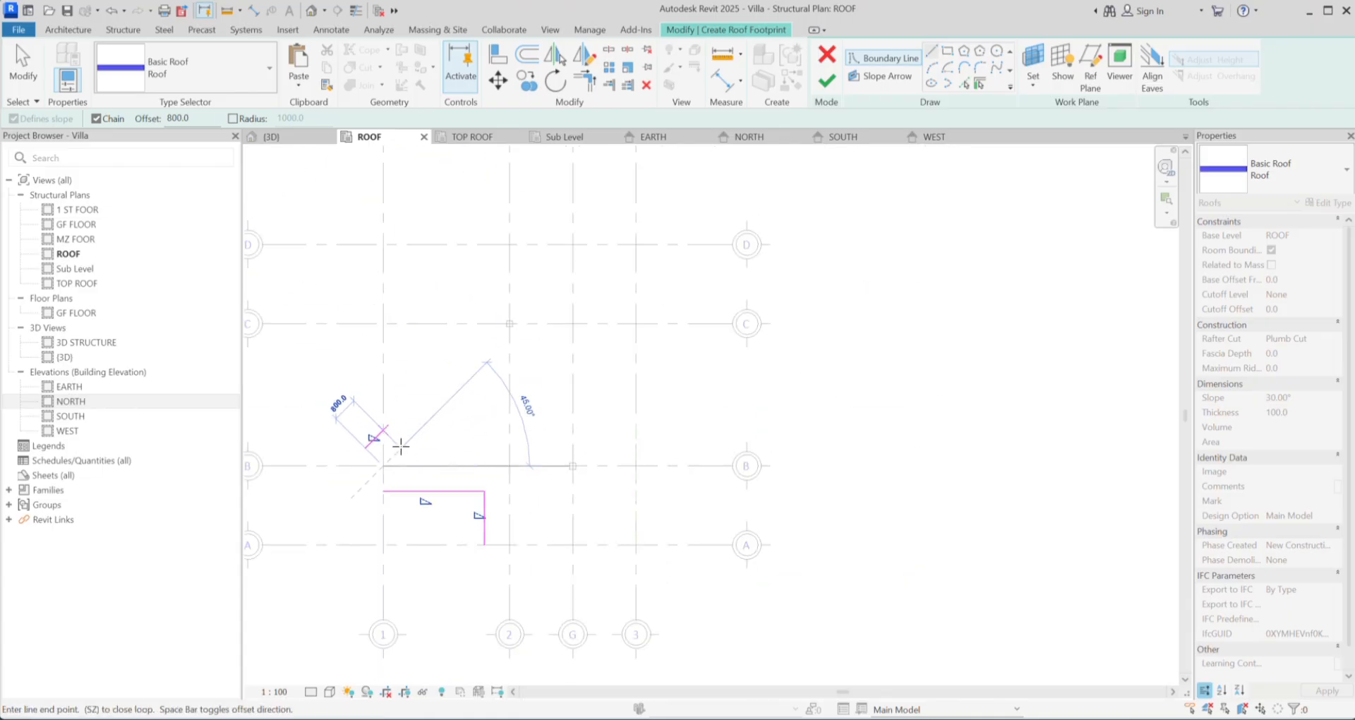
pyautogui.moveTo(397, 445); pyautogui.dragTo(402, 510, button='middle')
pyautogui.scroll(2, 402, 510)
pyautogui.scroll(2, 393, 393)
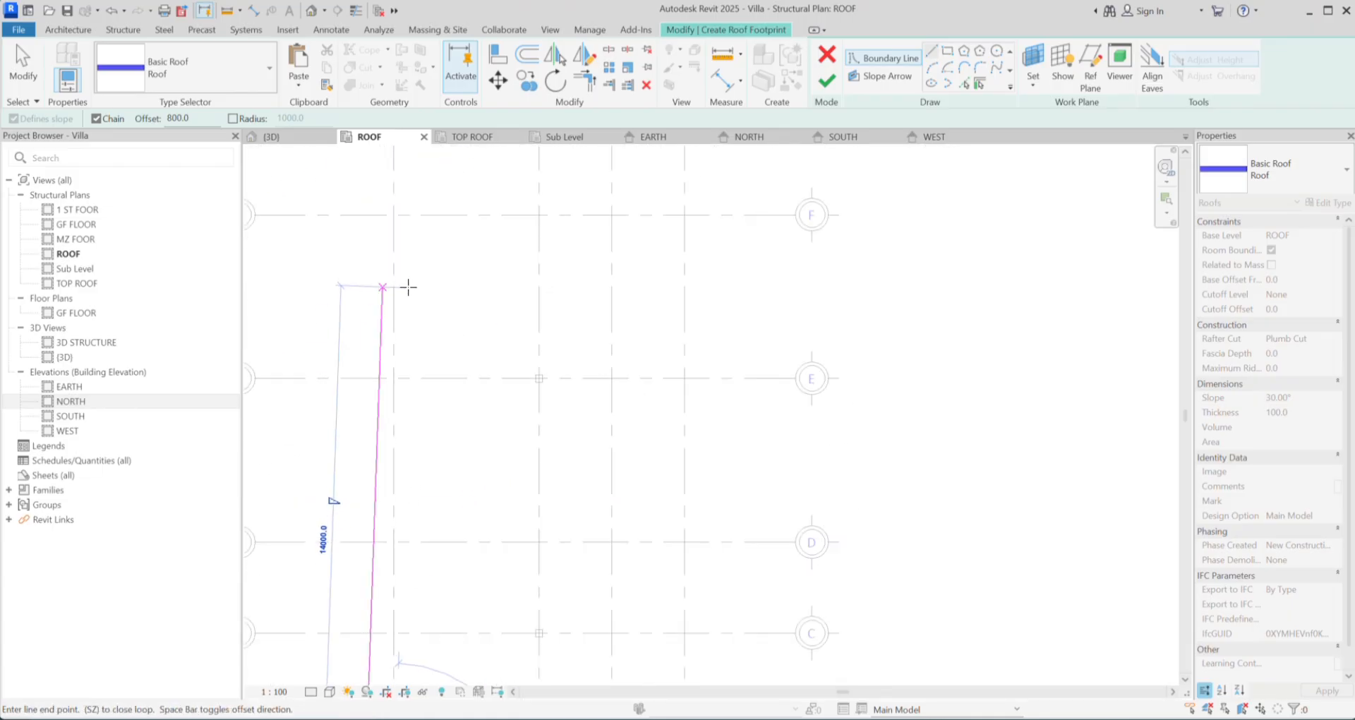
pyautogui.click(394, 214)
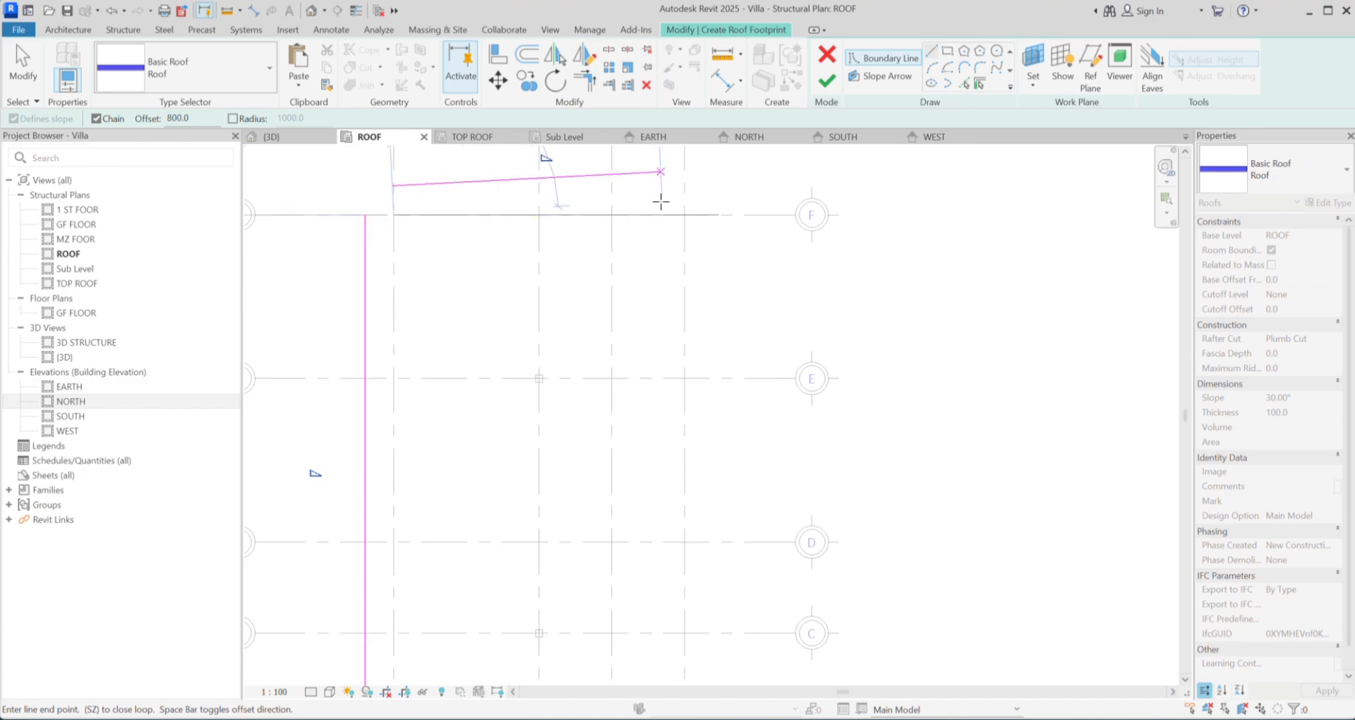
pyautogui.click(684, 213)
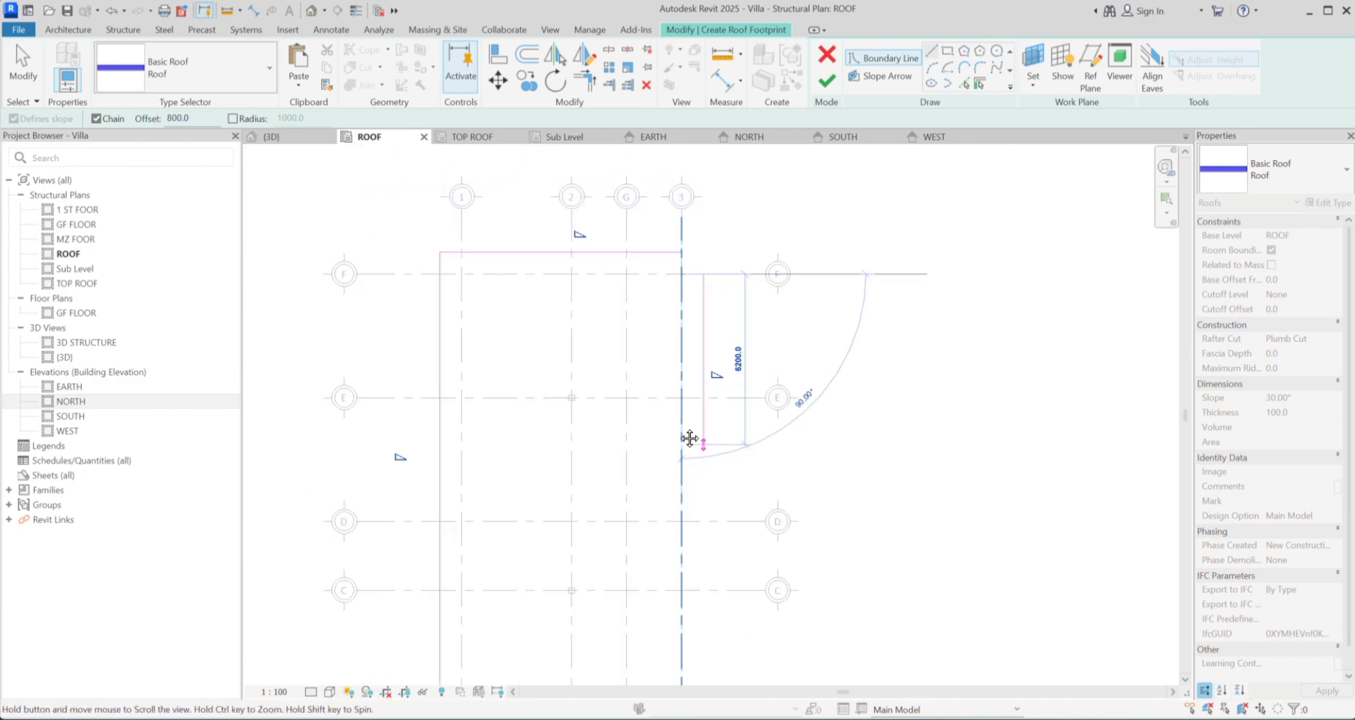
# Step: Continue the offset roof boundary down grid 3 to grid A and back along grid A to the outer line beside grid 2
pyautogui.scroll(-2, 647, 499)
pyautogui.scroll(2, 657, 508)
pyautogui.scroll(2, 650, 515)
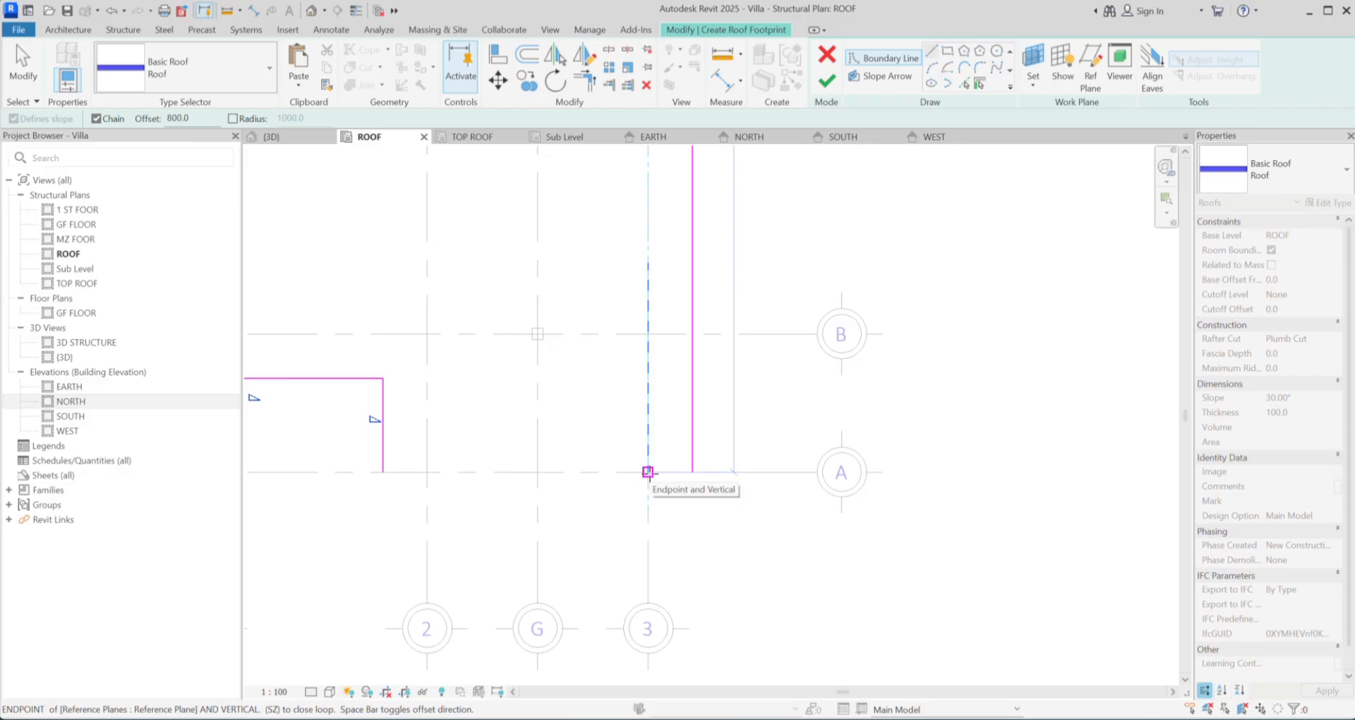
pyautogui.click(648, 471)
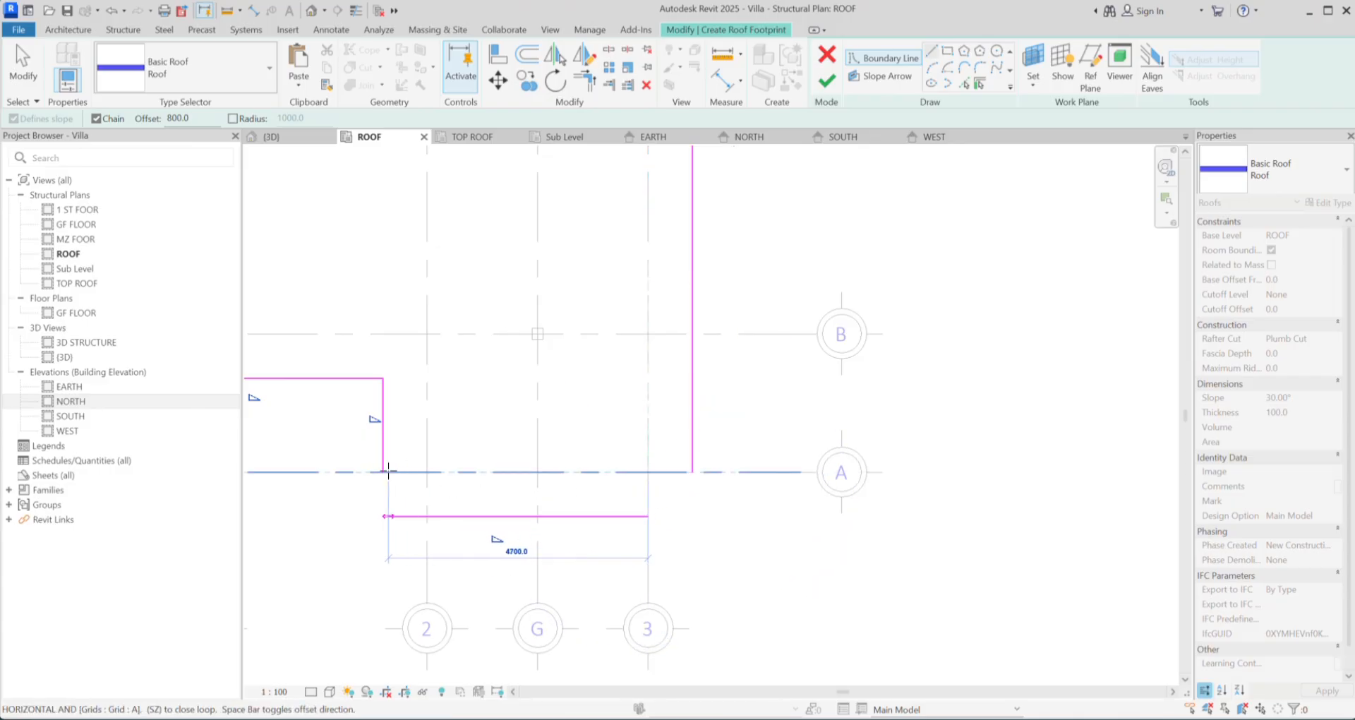
pyautogui.click(383, 471)
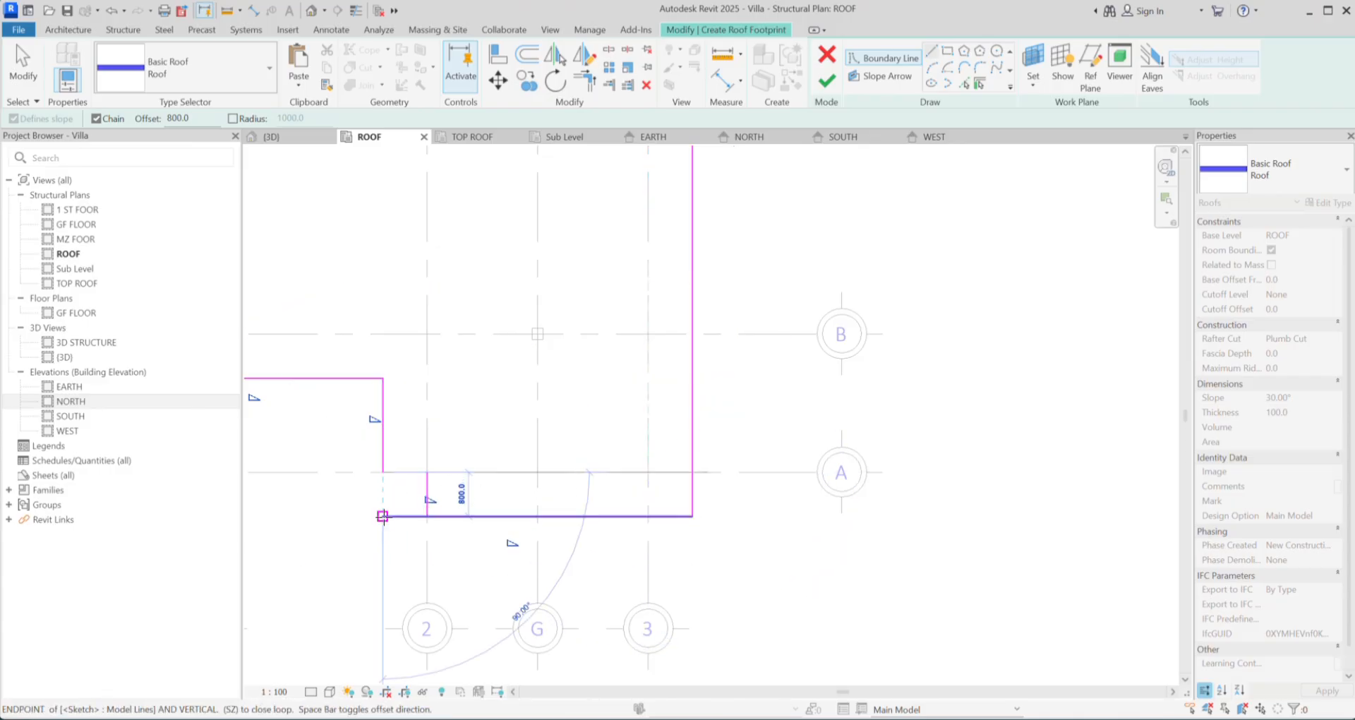
# Step: Draw a short 800 mm vertical boundary line below grid A at grid 2, and end the line chain
pyautogui.click(427, 494)
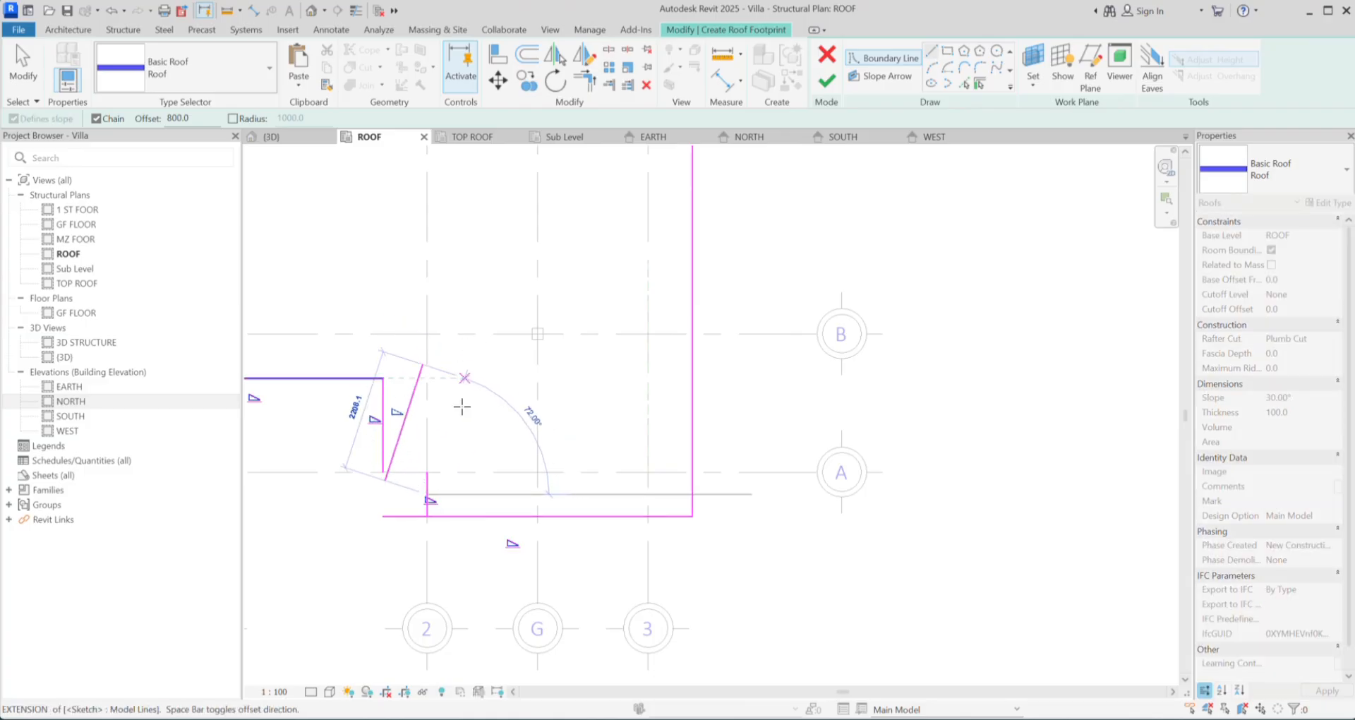
pyautogui.press('Escape')
pyautogui.press('Escape')
# Step: Move the short vertical boundary line from grid 2 to the outer corner endpoint so it closes the roof footprint
pyautogui.click(427, 487)
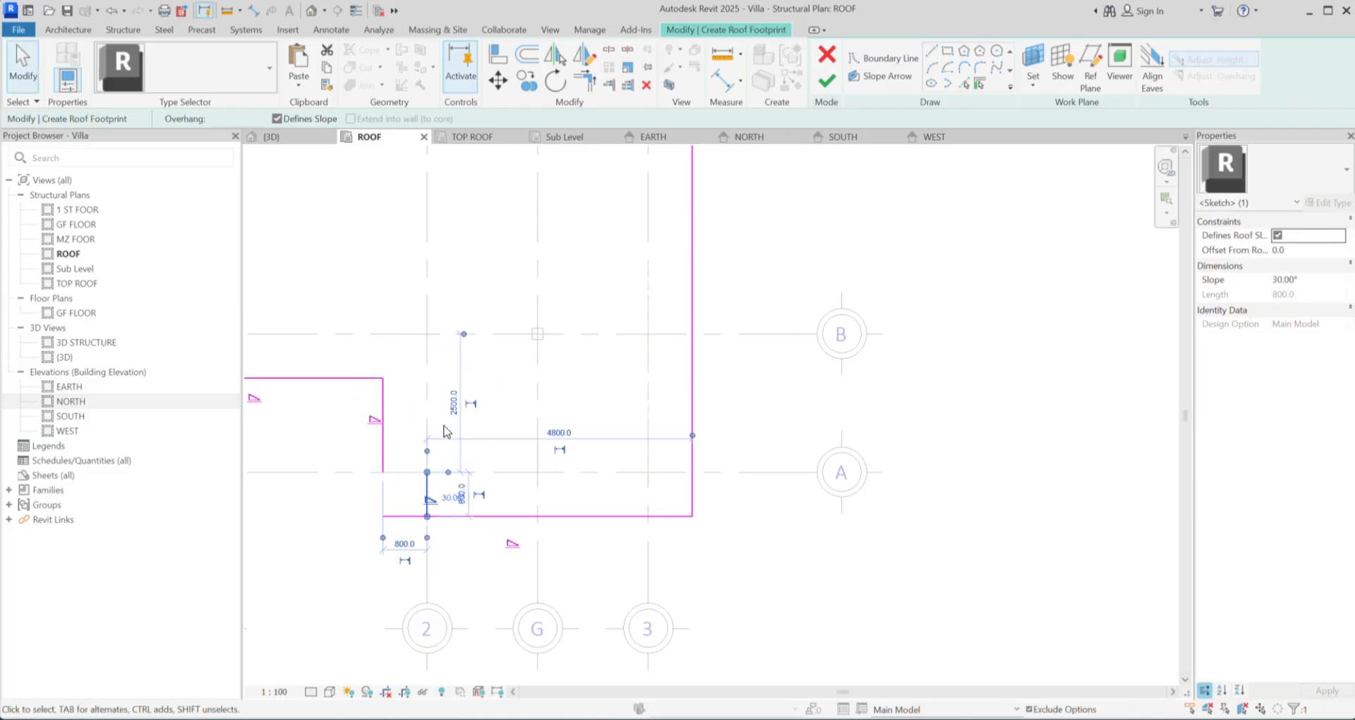
pyautogui.click(498, 80)
pyautogui.scroll(2, 445, 536)
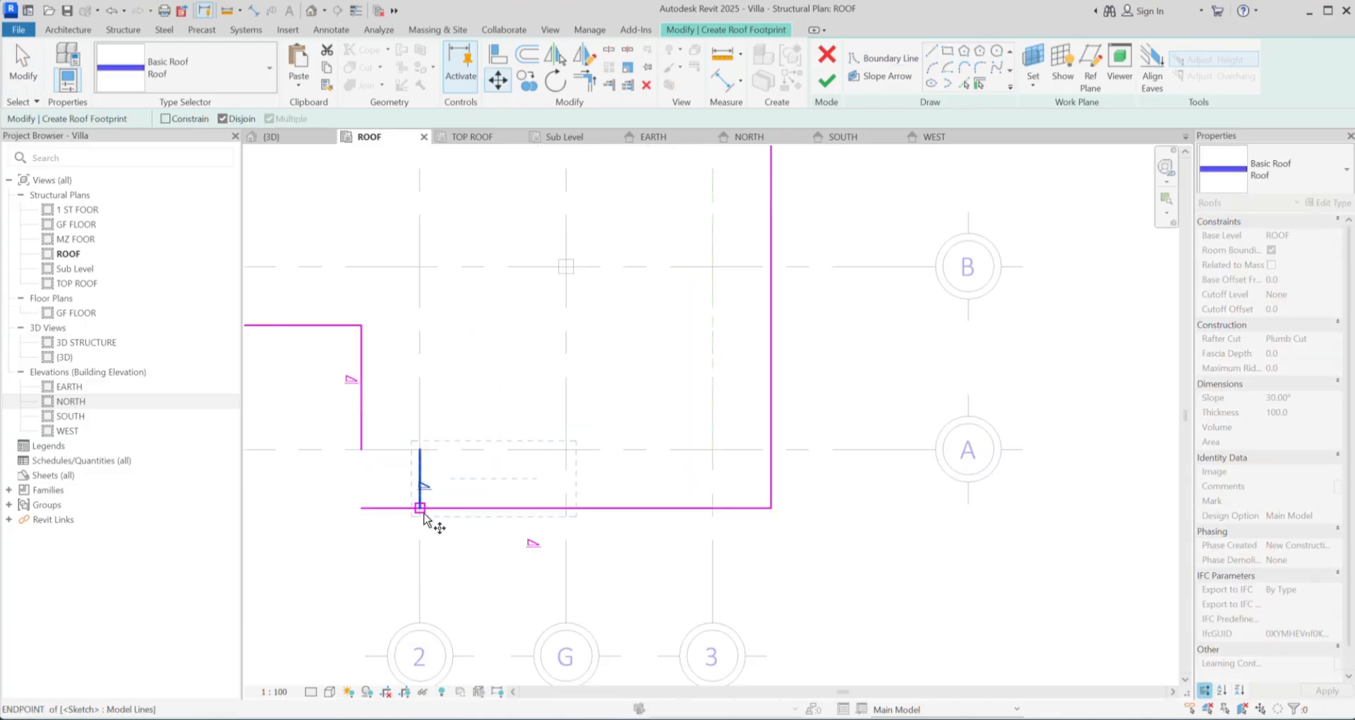
pyautogui.click(420, 507)
pyautogui.click(365, 509)
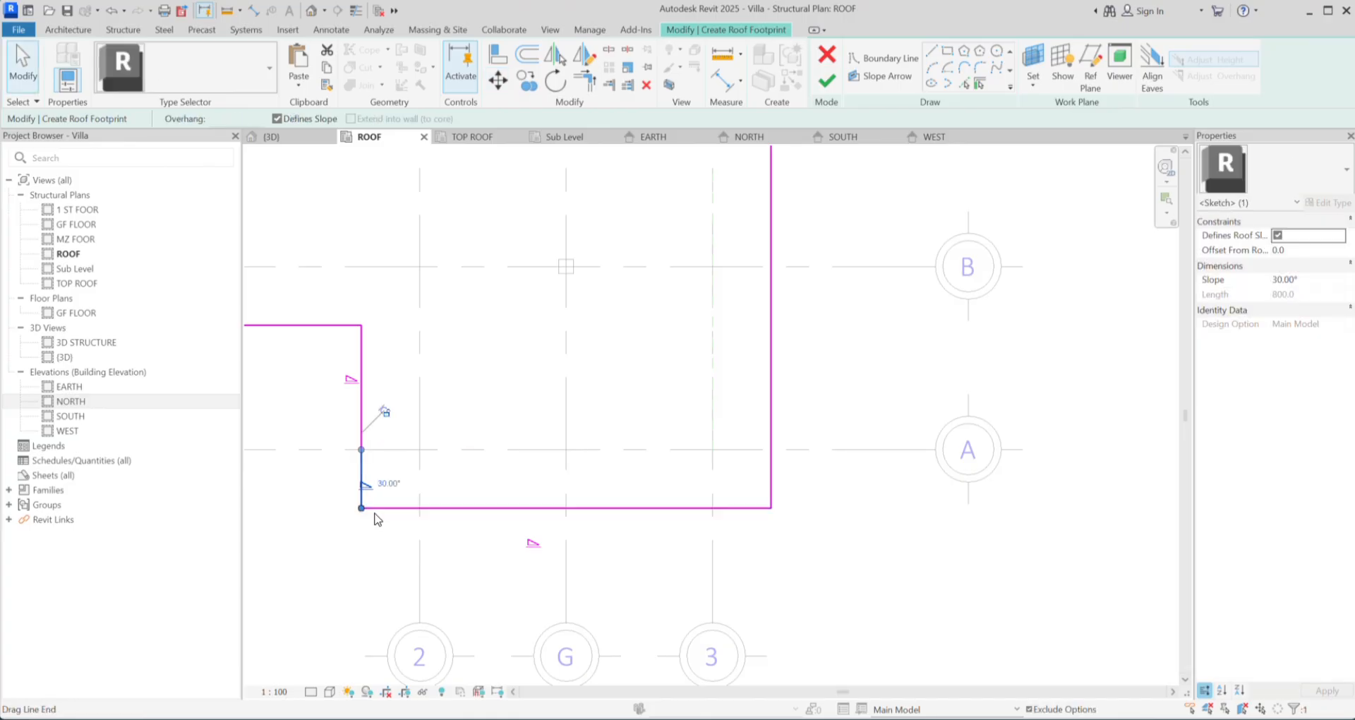
pyautogui.scroll(-6, 683, 395)
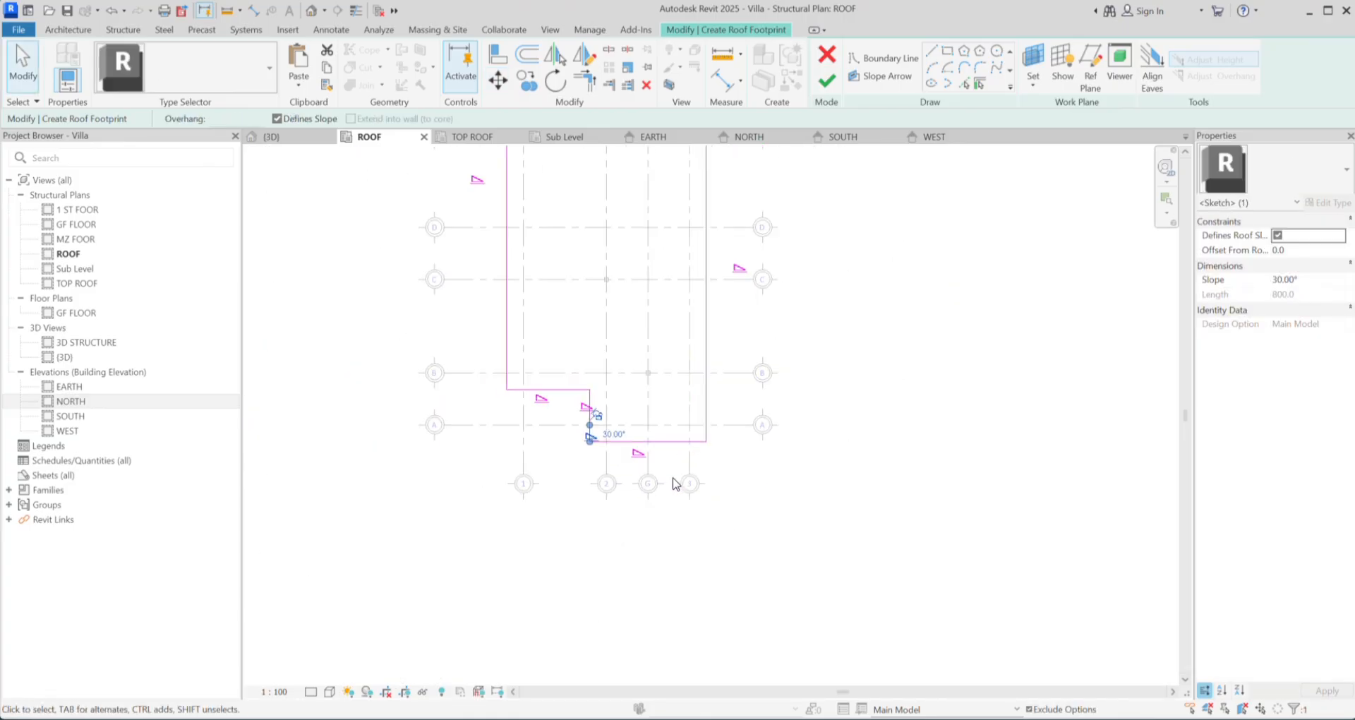
# Step: Finish the roof footprint sketch and check the resulting roof against the columns in the 3D view
pyautogui.scroll(-4, 629, 366)
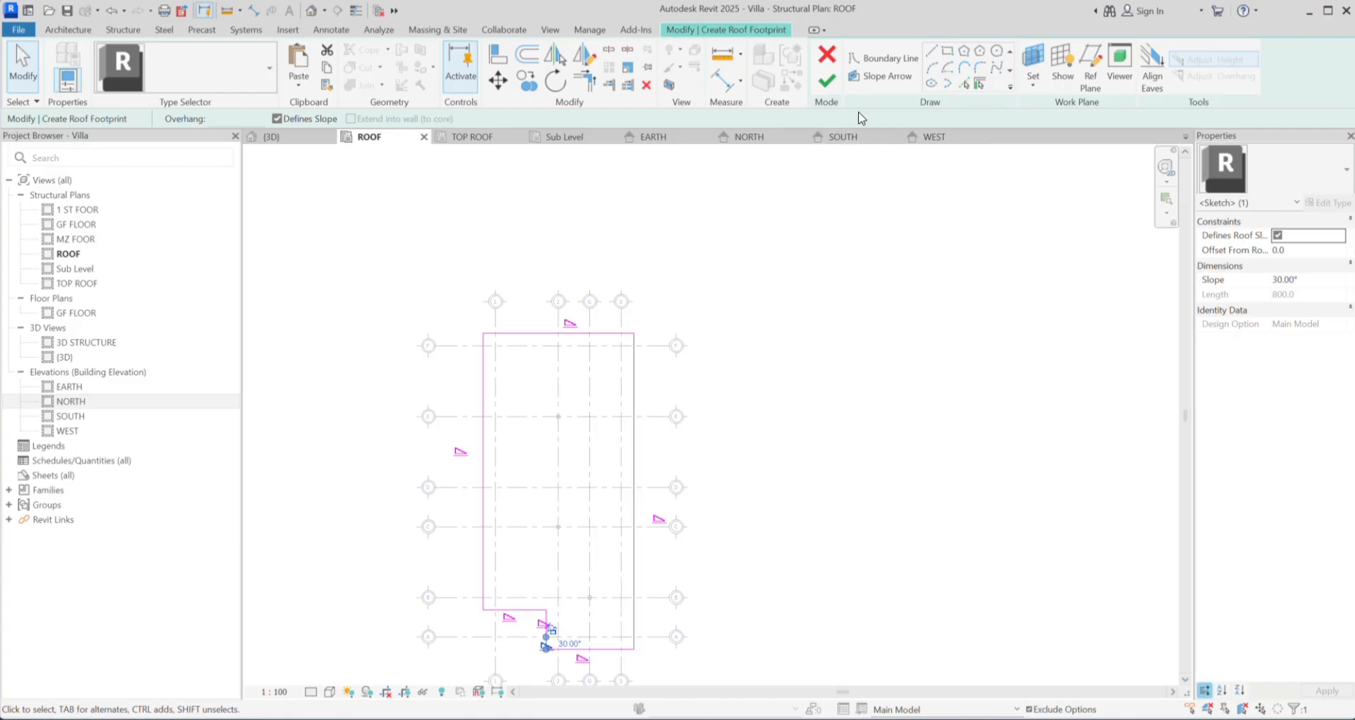
pyautogui.click(827, 81)
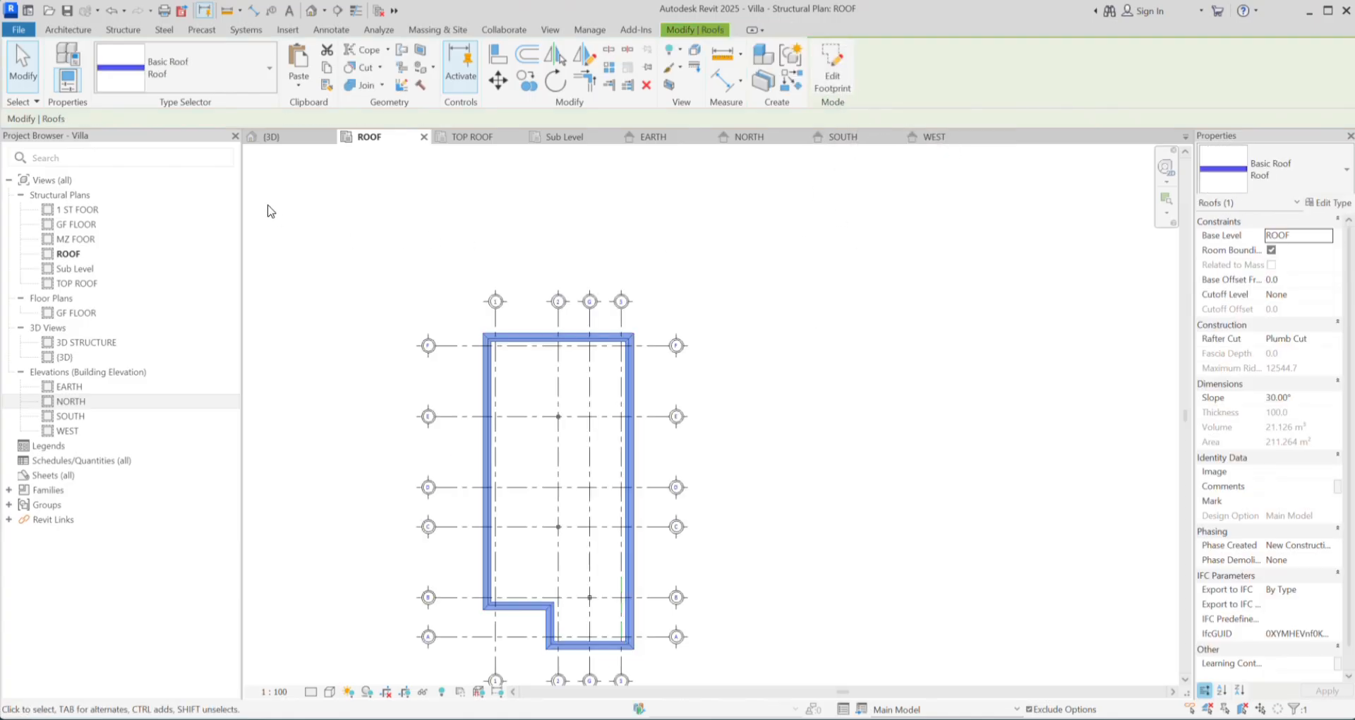
pyautogui.click(275, 146)
pyautogui.scroll(2, 883, 320)
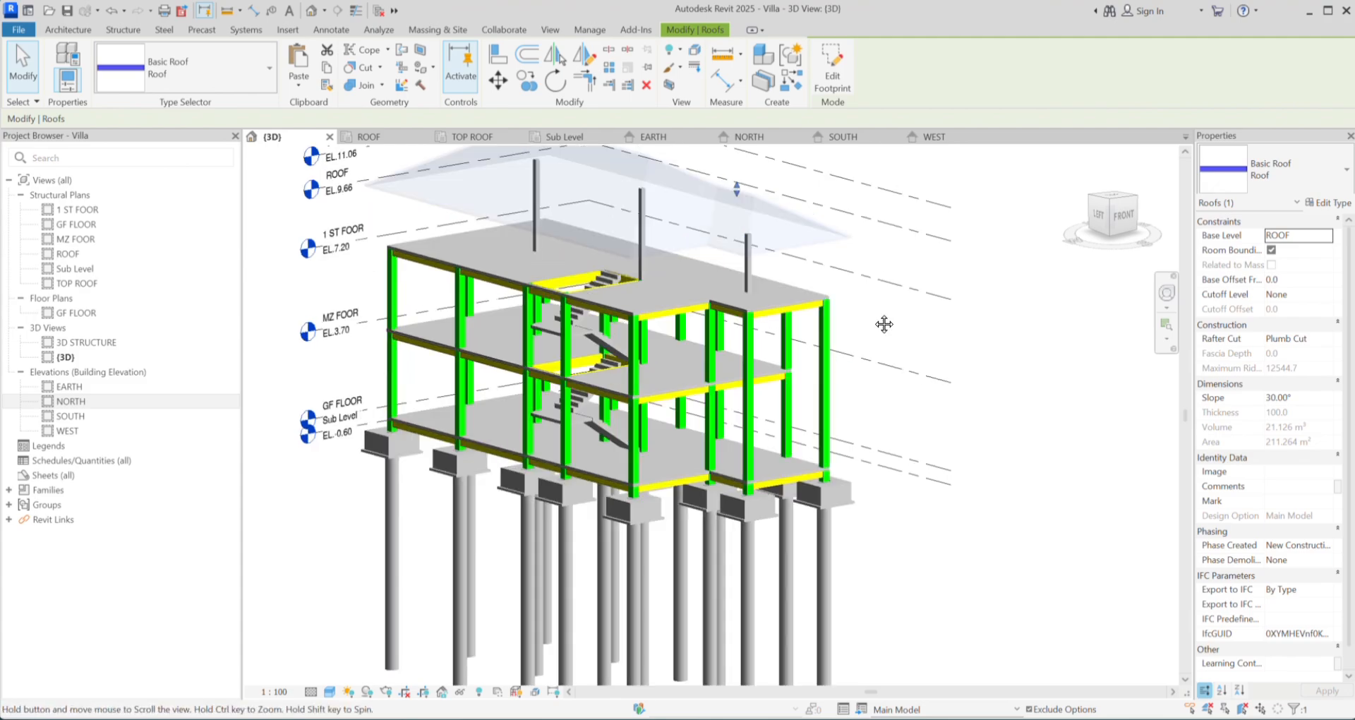
pyautogui.keyDown('shift'); pyautogui.moveTo(1009, 404); pyautogui.dragTo(792, 421, button='middle'); pyautogui.keyUp('shift')
pyautogui.keyDown('shift'); pyautogui.moveTo(981, 474); pyautogui.dragTo(877, 483, button='middle'); pyautogui.keyUp('shift')
pyautogui.scroll(-1, 878, 484)
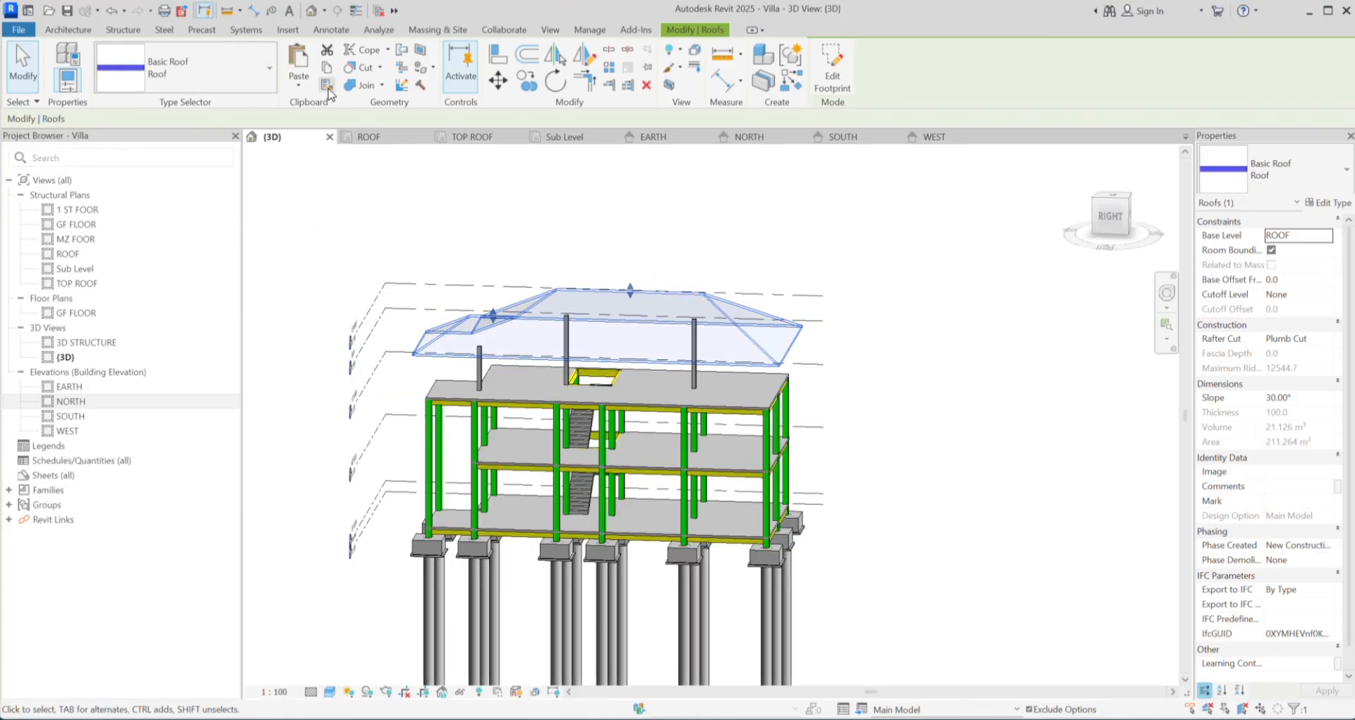
# Step: Copy the roof, paste it aligned to level 1 ST FOOR, and delete the original roof at level ROOF
pyautogui.click(298, 79)
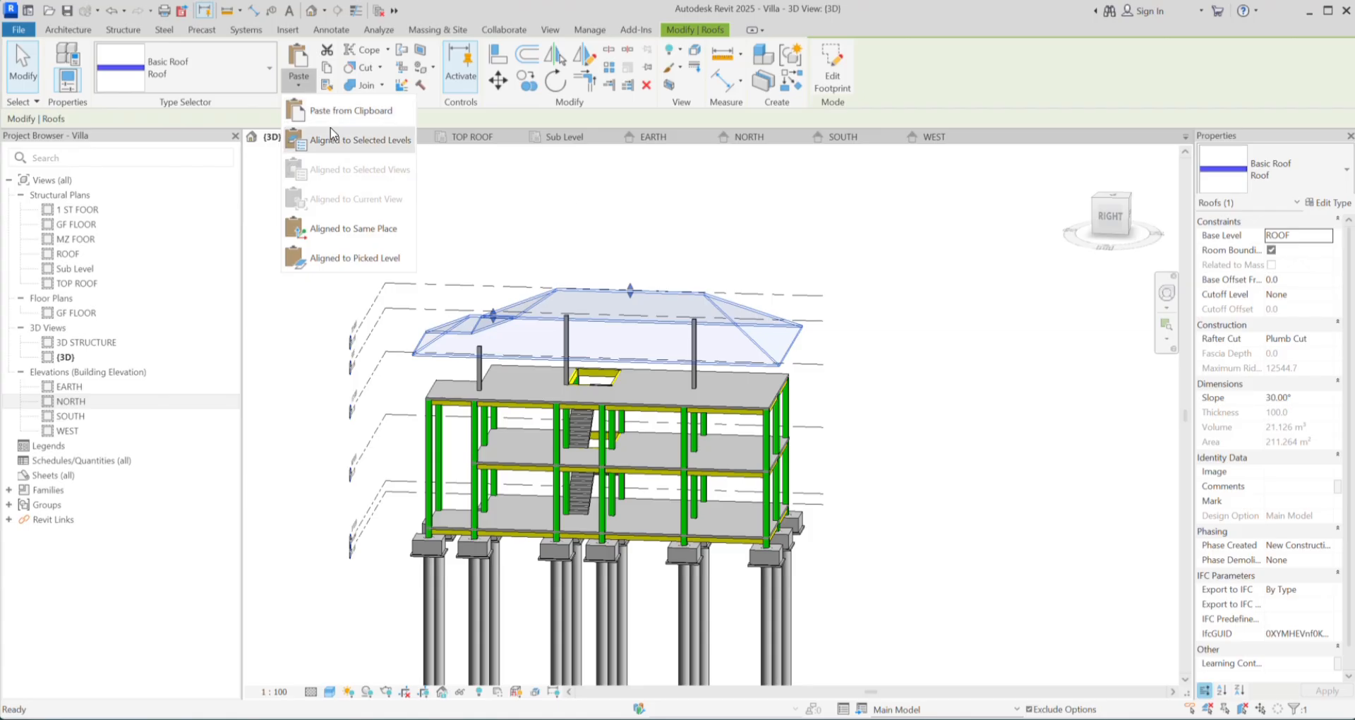
pyautogui.click(381, 141)
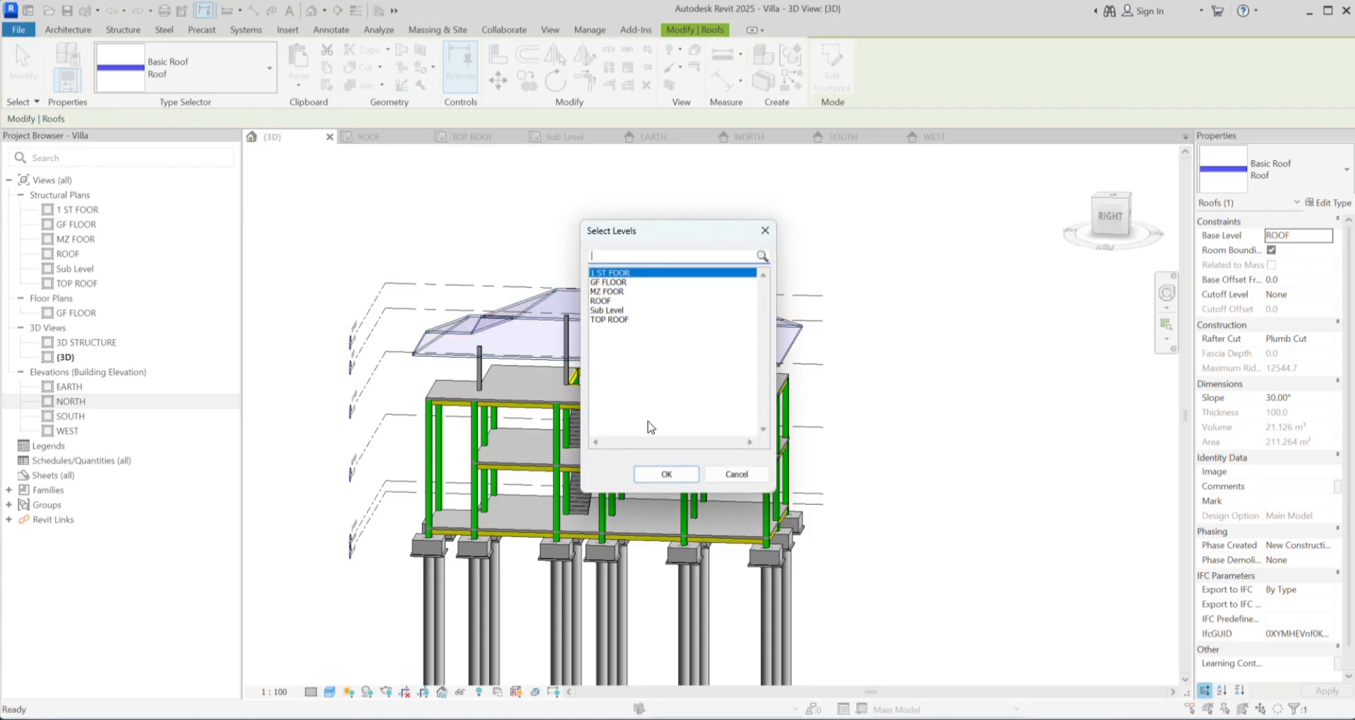
pyautogui.click(666, 475)
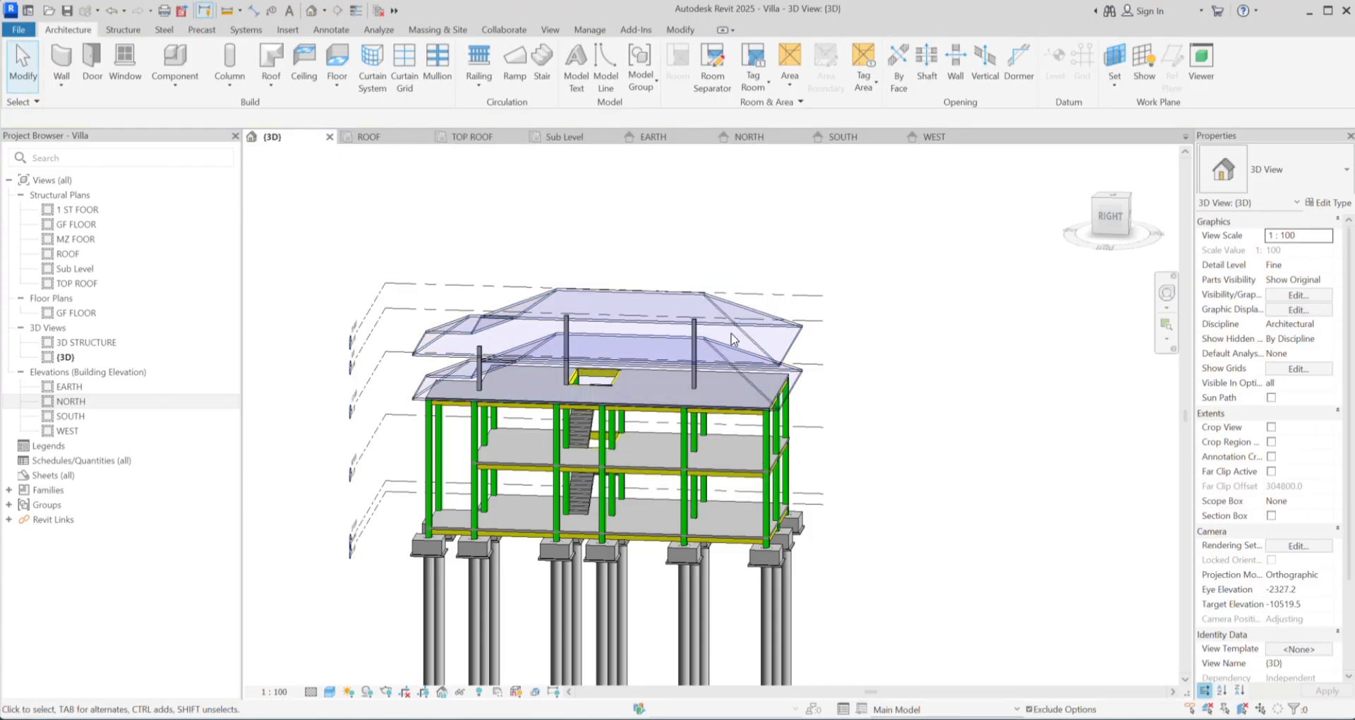
pyautogui.press('Delete')
pyautogui.keyDown('shift'); pyautogui.moveTo(594, 466); pyautogui.dragTo(910, 474, button='middle'); pyautogui.keyUp('shift')
pyautogui.keyDown('shift'); pyautogui.moveTo(551, 449); pyautogui.dragTo(610, 332, button='middle'); pyautogui.keyUp('shift')
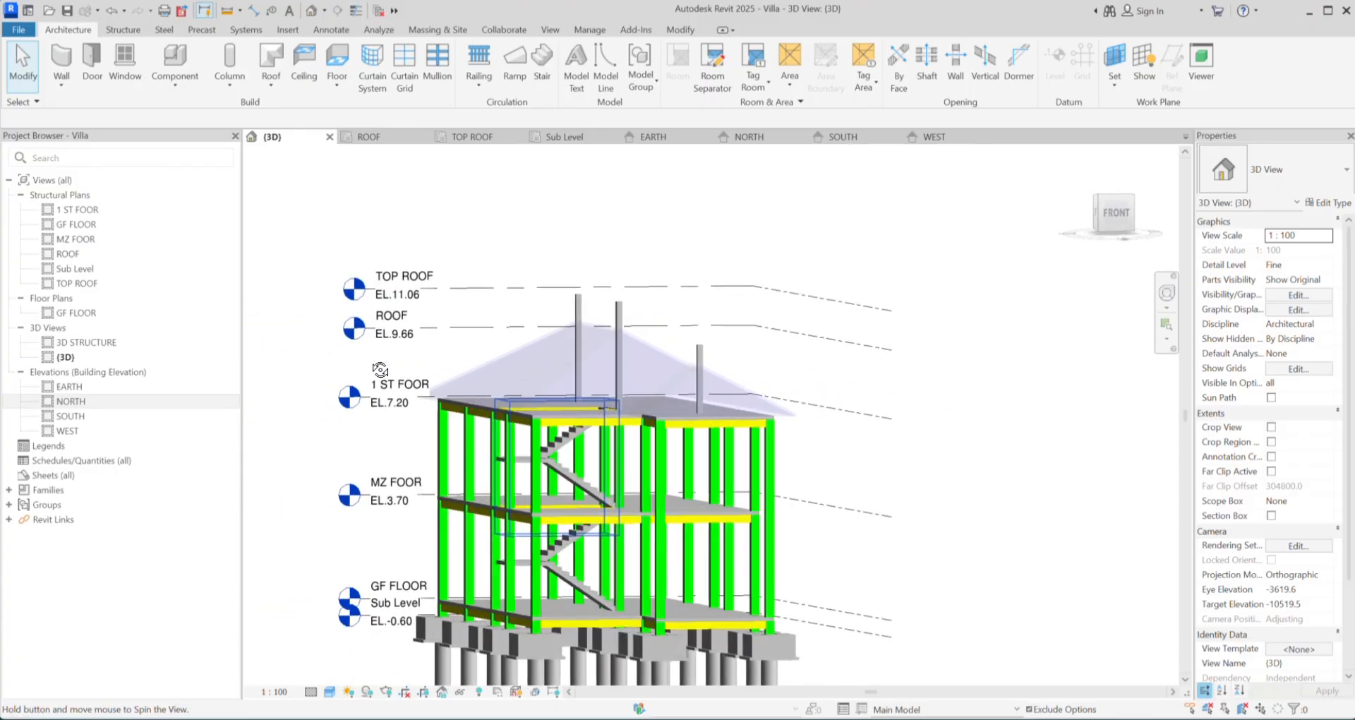
# Step: In the WEST elevation, raise the roof's main ridge to the TOP ROOF level and set the roof slope to 40°
pyautogui.doubleClick(68, 431)
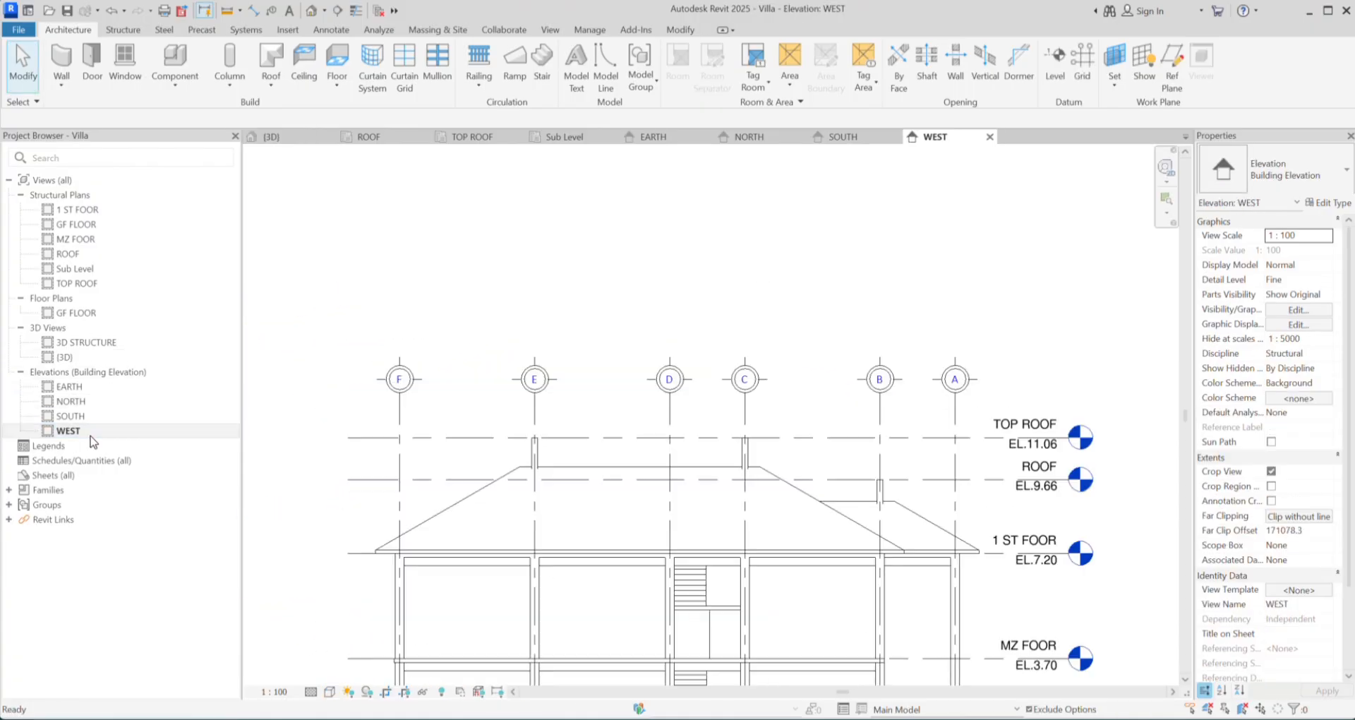
pyautogui.scroll(2, 705, 494)
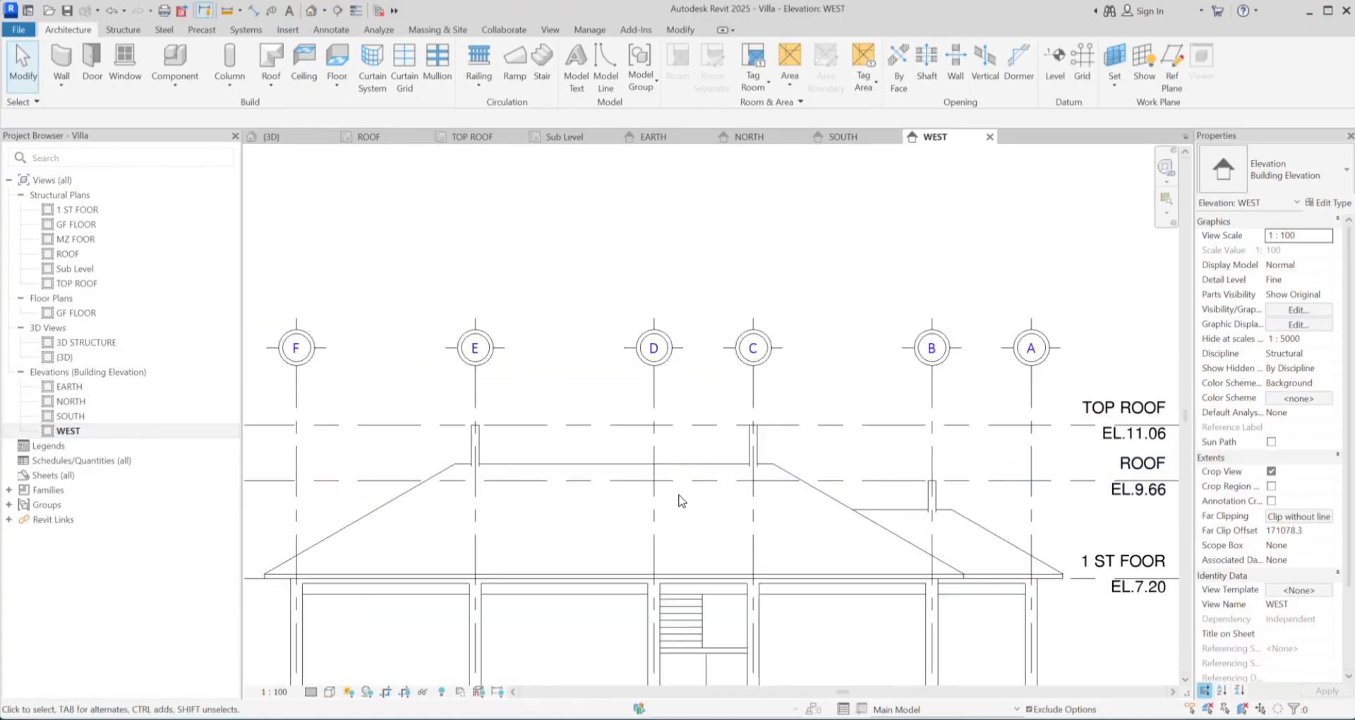
pyautogui.click(604, 469)
pyautogui.scroll(1, 611, 470)
pyautogui.moveTo(628, 472); pyautogui.dragTo(616, 491, button='middle')
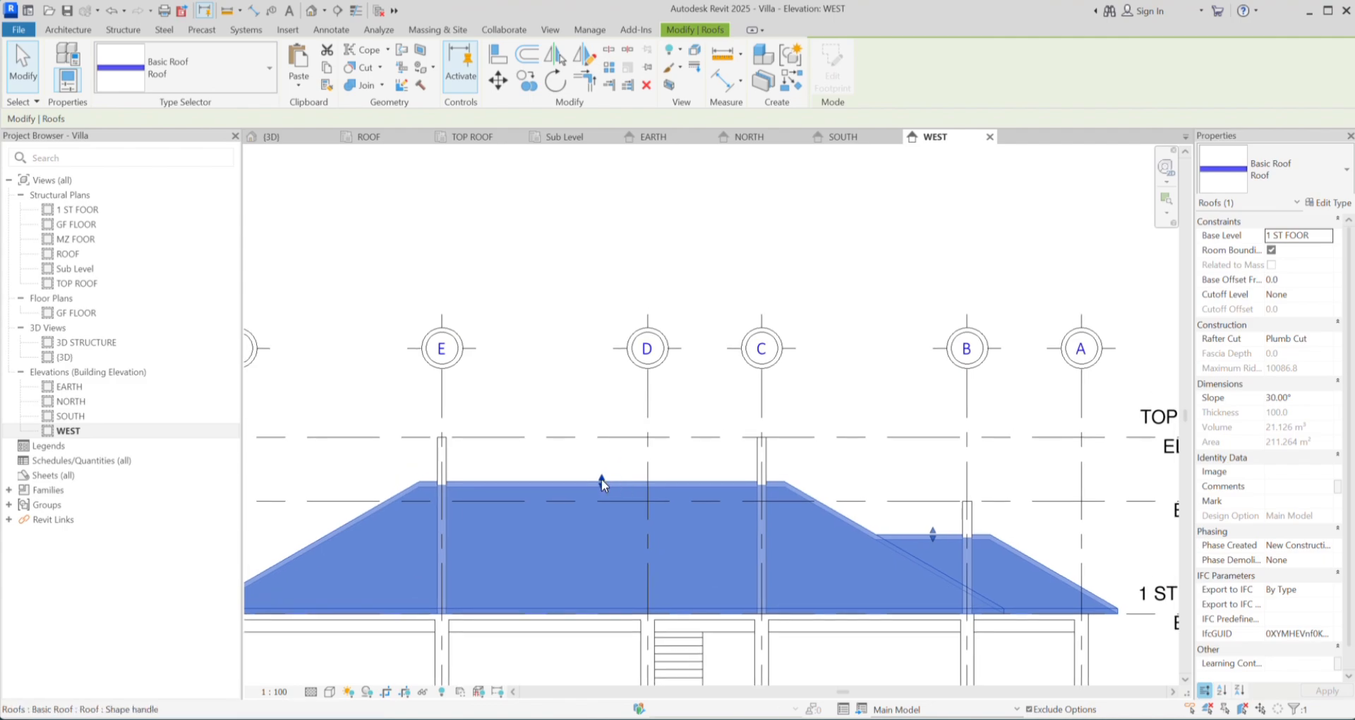
pyautogui.moveTo(603, 482); pyautogui.dragTo(605, 438)
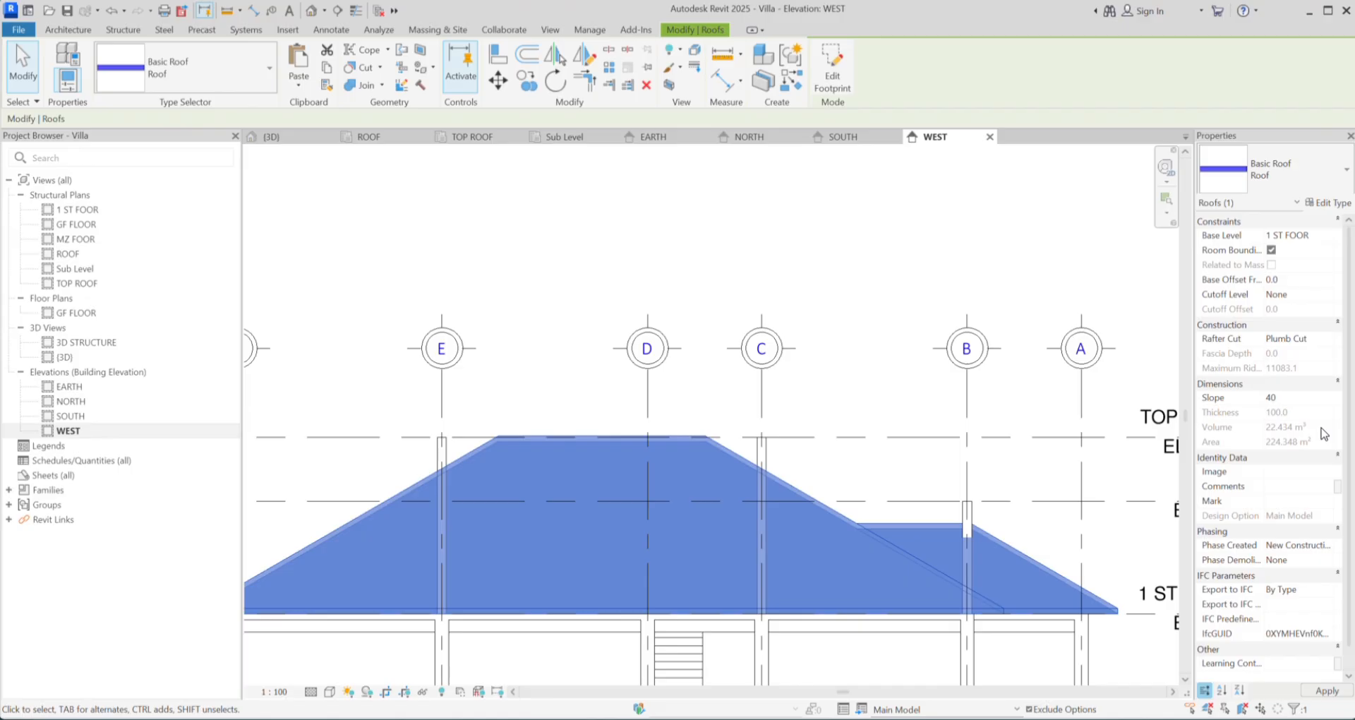
pyautogui.click(820, 332)
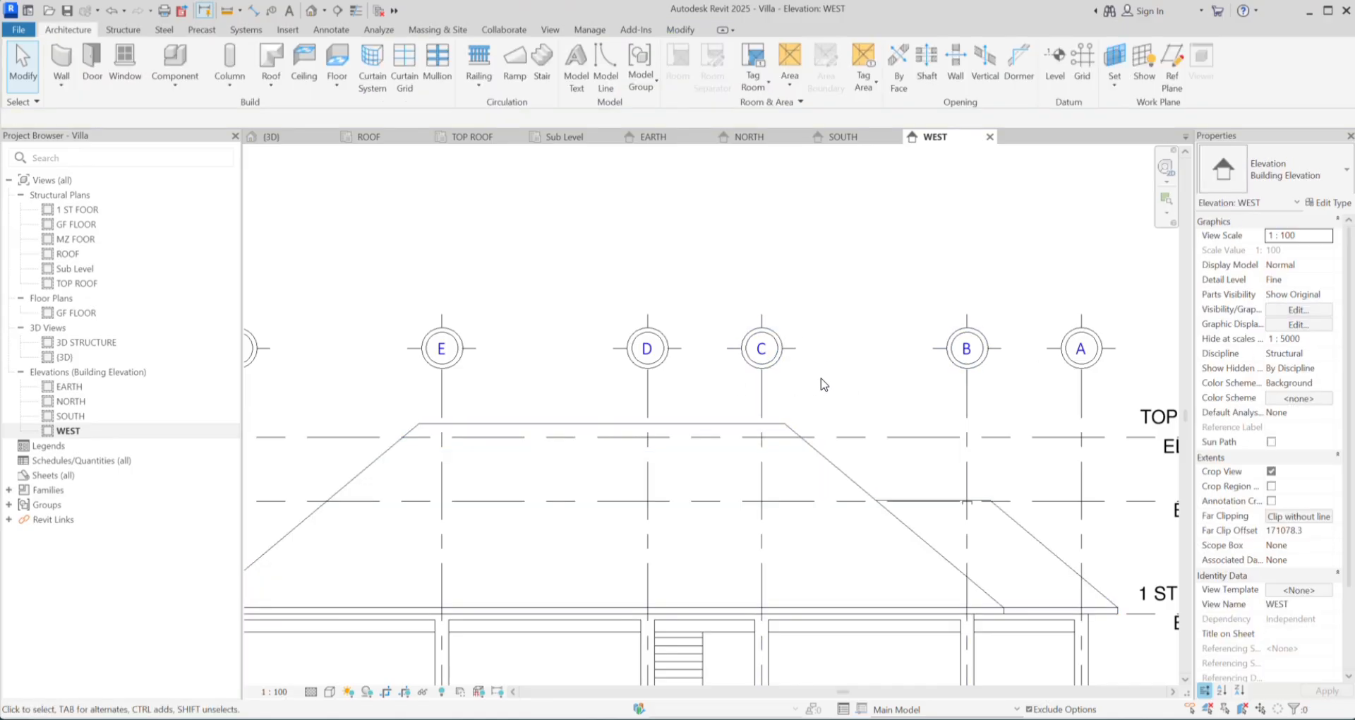
# Step: Examine in the WEST elevation and the 3D view how the 40° roof meets the level lines and column tops
pyautogui.scroll(2, 817, 484)
pyautogui.scroll(-2, 791, 484)
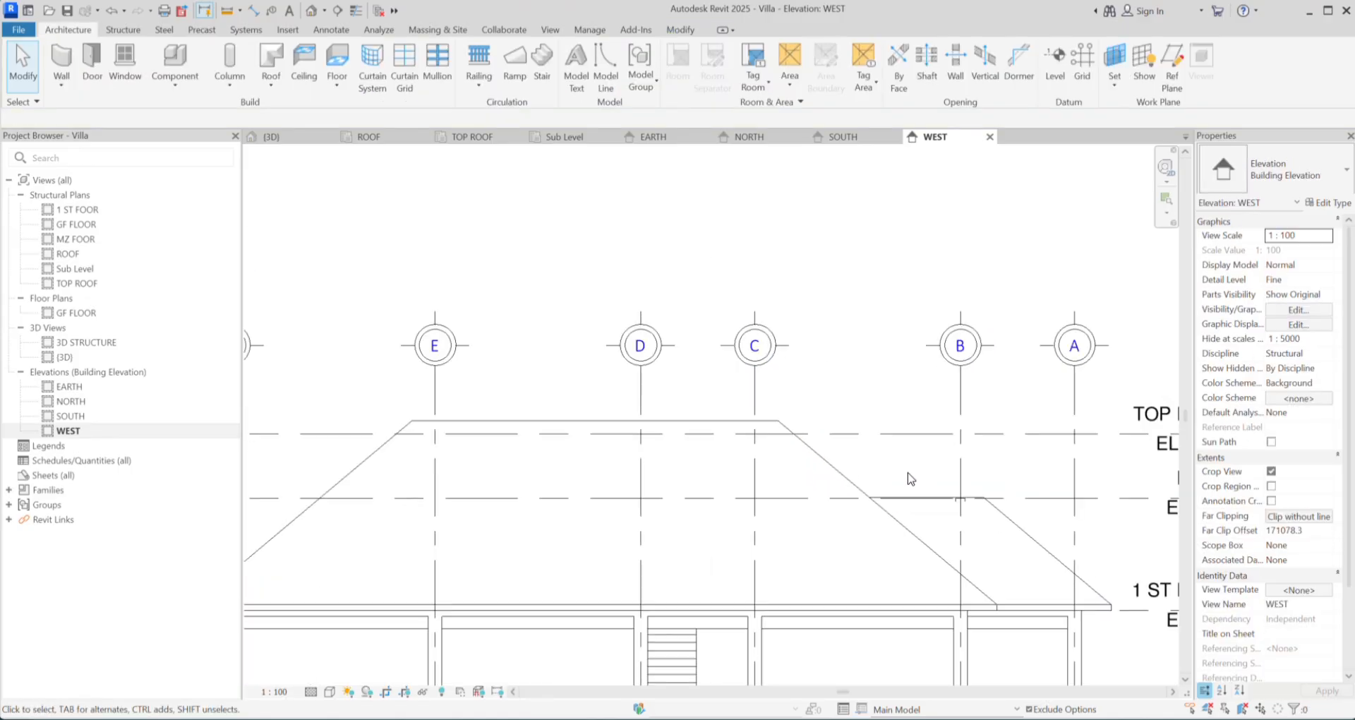
pyautogui.scroll(-1, 909, 478)
pyautogui.scroll(2, 877, 375)
pyautogui.scroll(-2, 766, 513)
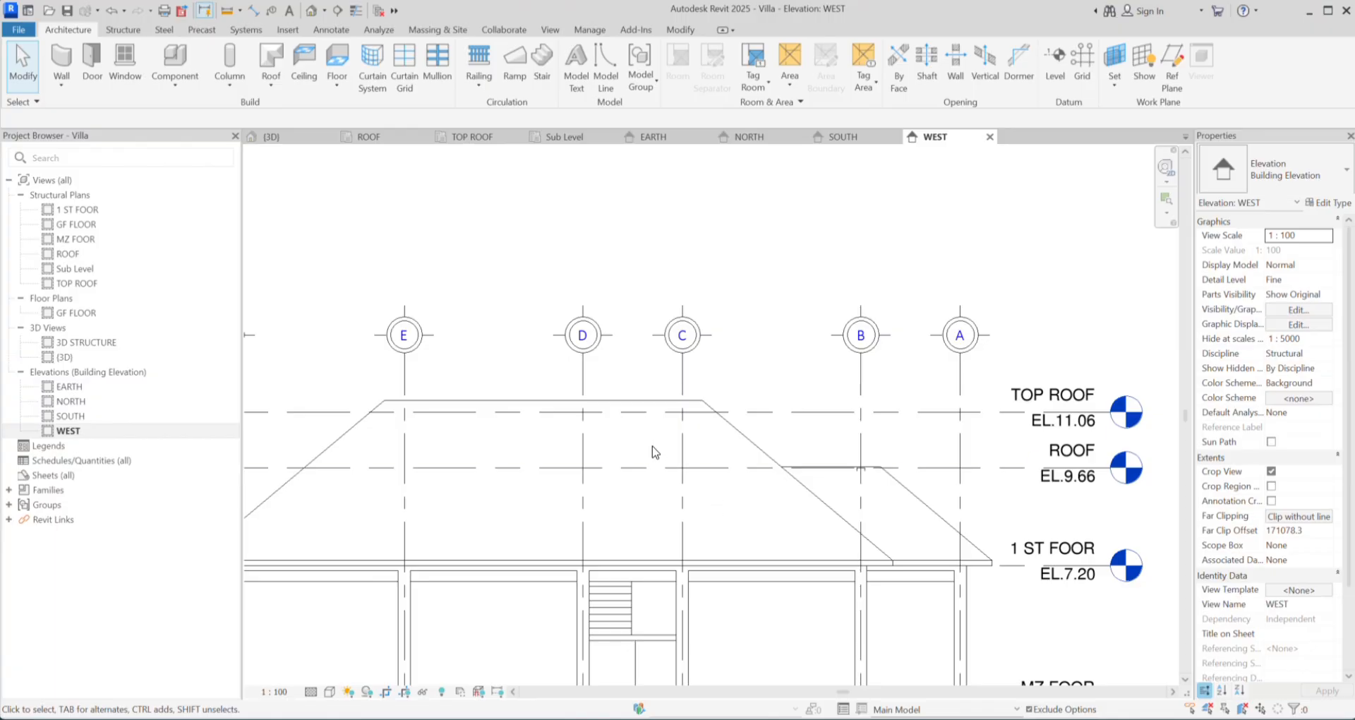
pyautogui.scroll(-1, 656, 452)
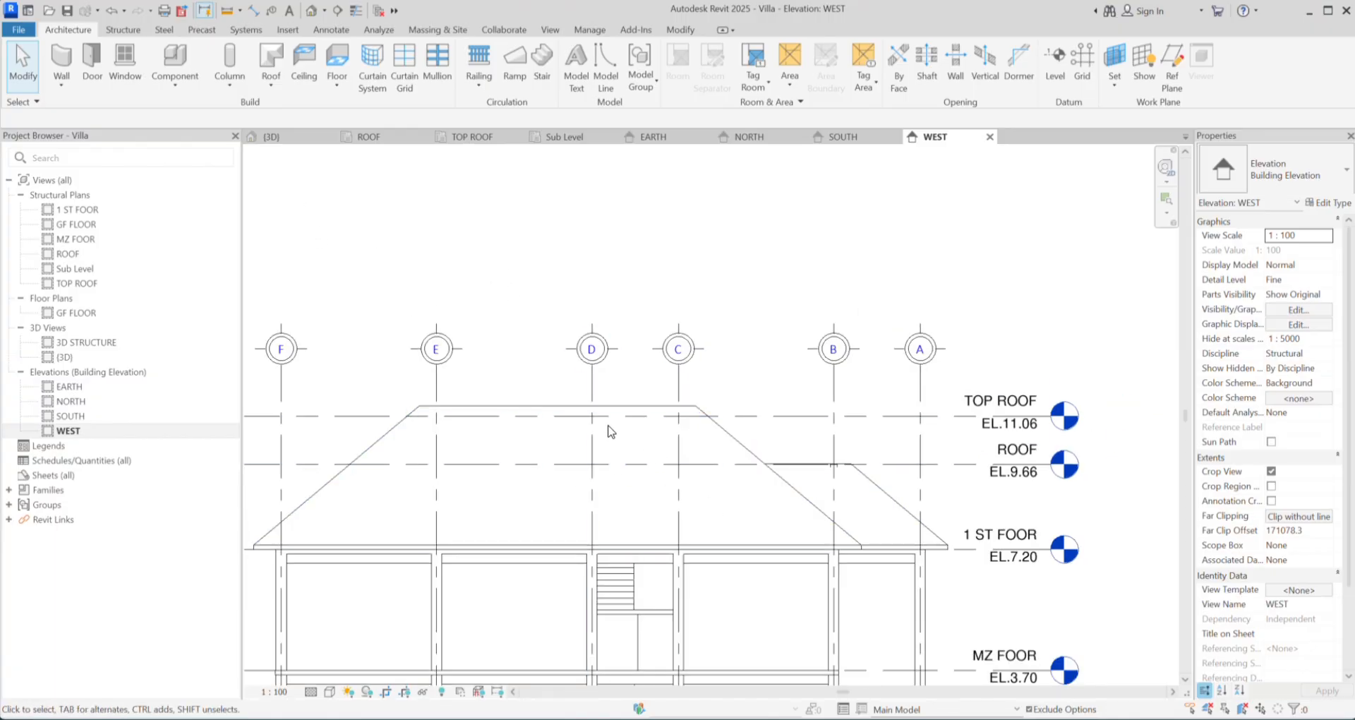
pyautogui.click(319, 132)
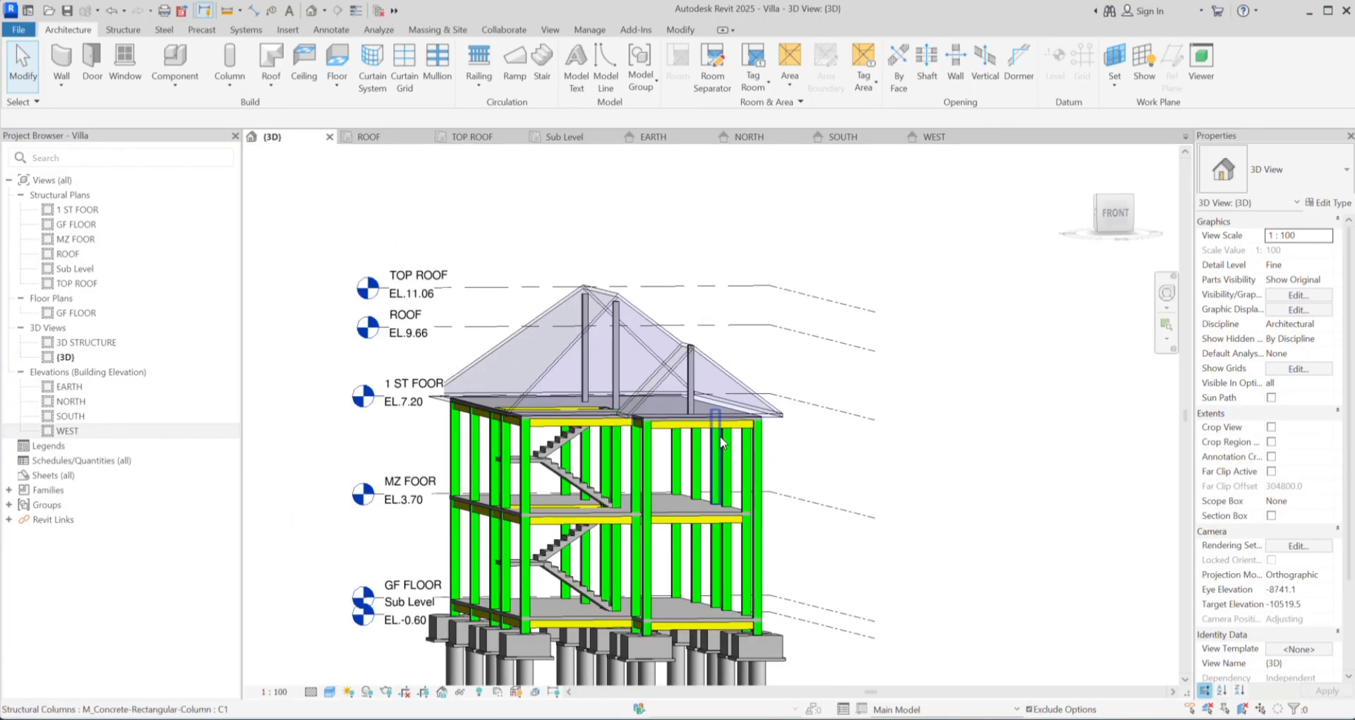
pyautogui.keyDown('shift'); pyautogui.moveTo(720, 434); pyautogui.dragTo(791, 432, button='middle'); pyautogui.keyUp('shift')
pyautogui.scroll(2, 641, 329)
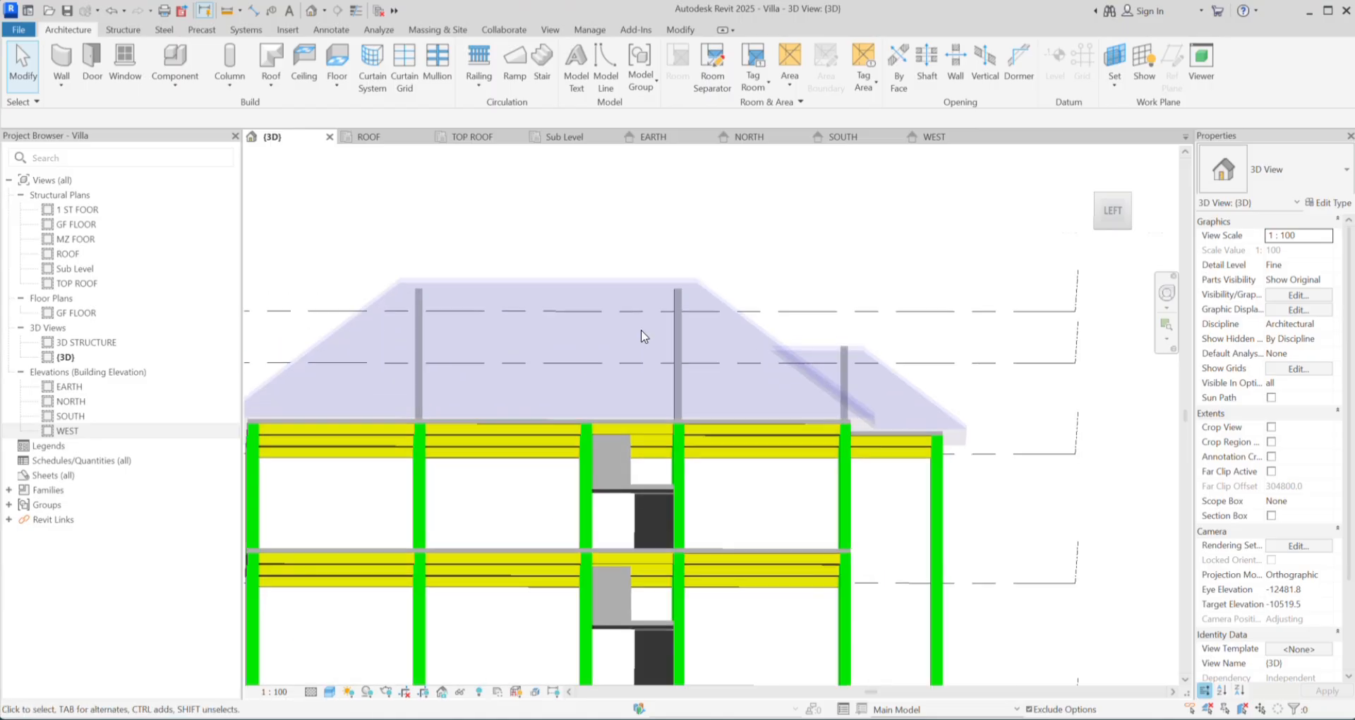
pyautogui.keyDown('shift'); pyautogui.moveTo(641, 329); pyautogui.dragTo(196, 248, button='middle'); pyautogui.keyUp('shift')
pyautogui.scroll(-2, 513, 372)
# Step: In the TOP ROOF plan, move the C2 200X200 column at grids B and G 500 mm along grid G to the hip line intersection
pyautogui.click(367, 138)
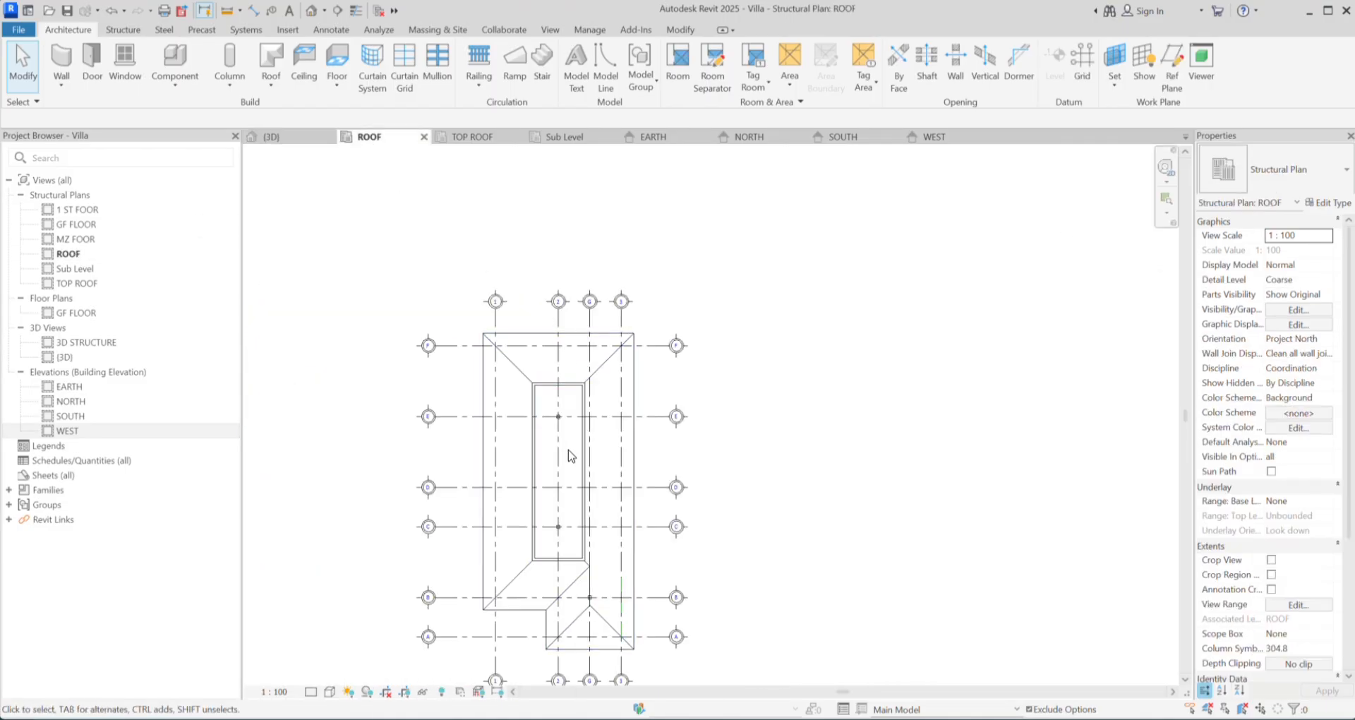
pyautogui.click(444, 139)
pyautogui.scroll(-4, 523, 257)
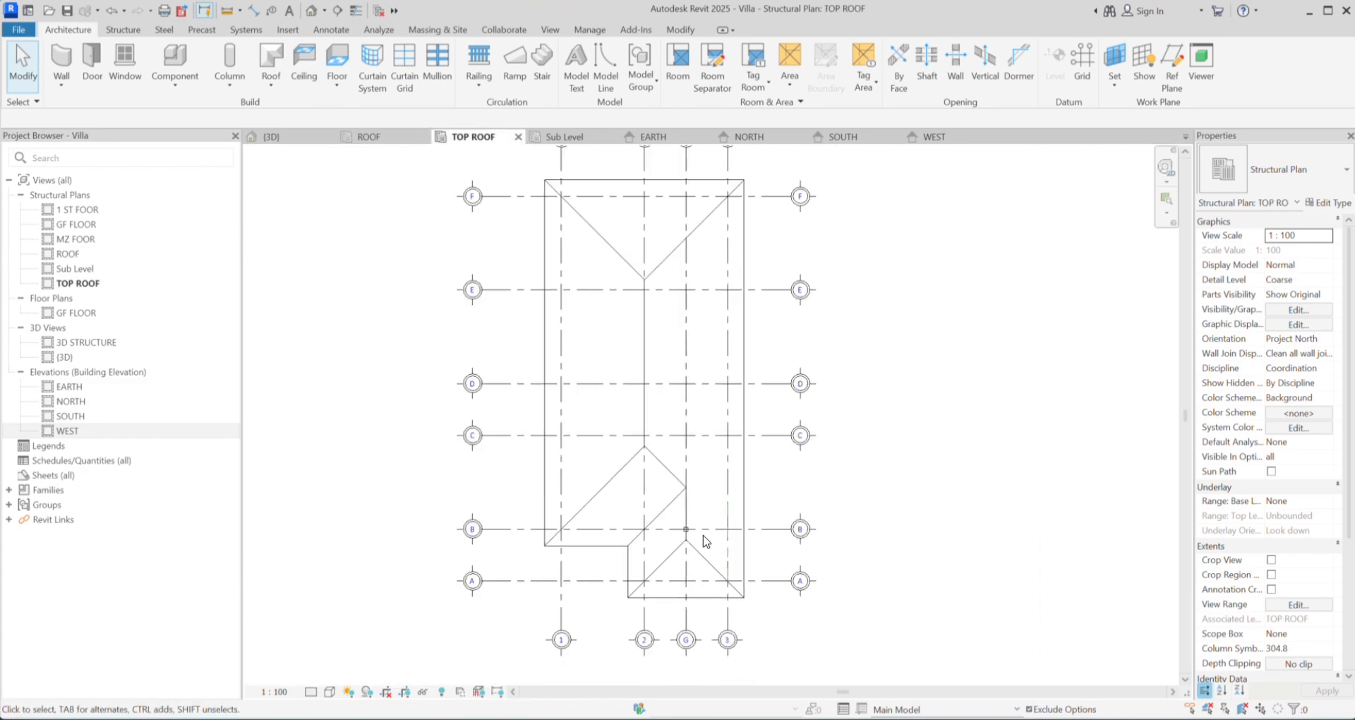
pyautogui.moveTo(721, 529); pyautogui.dragTo(657, 520, button='middle')
pyautogui.scroll(5, 647, 575)
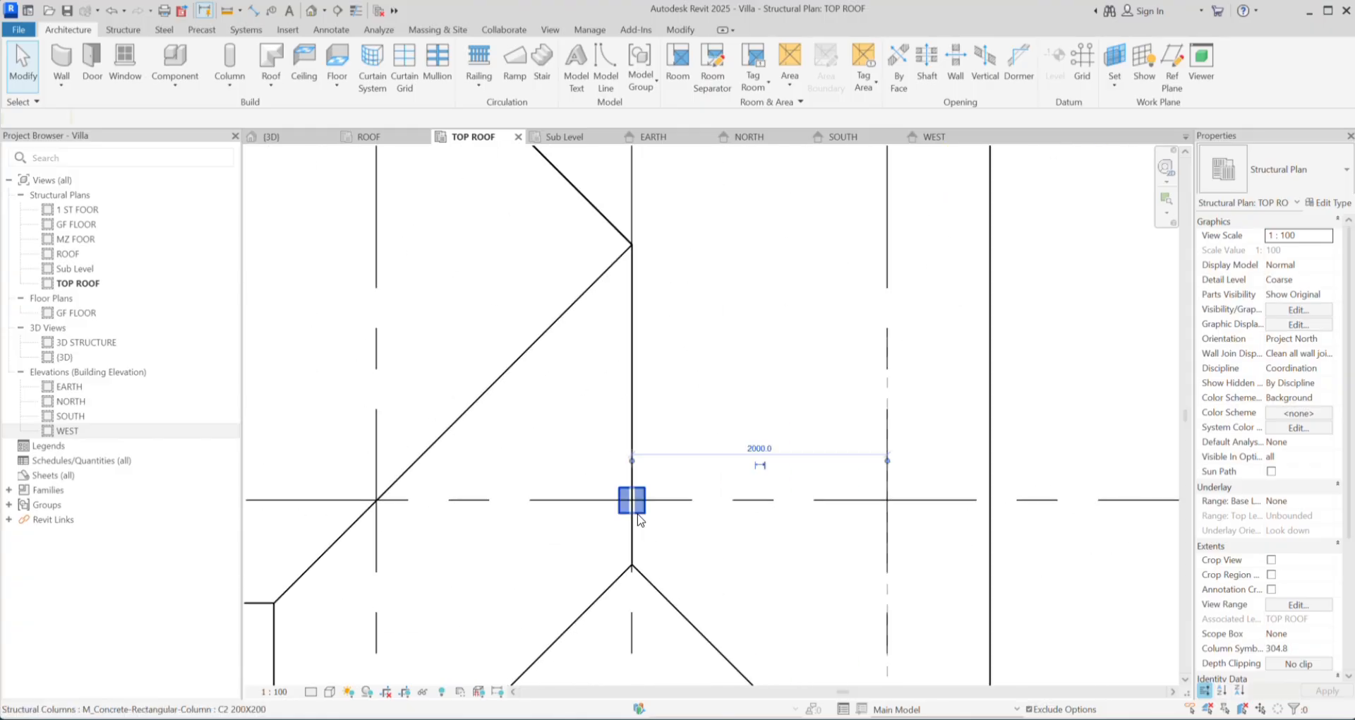
pyautogui.click(639, 518)
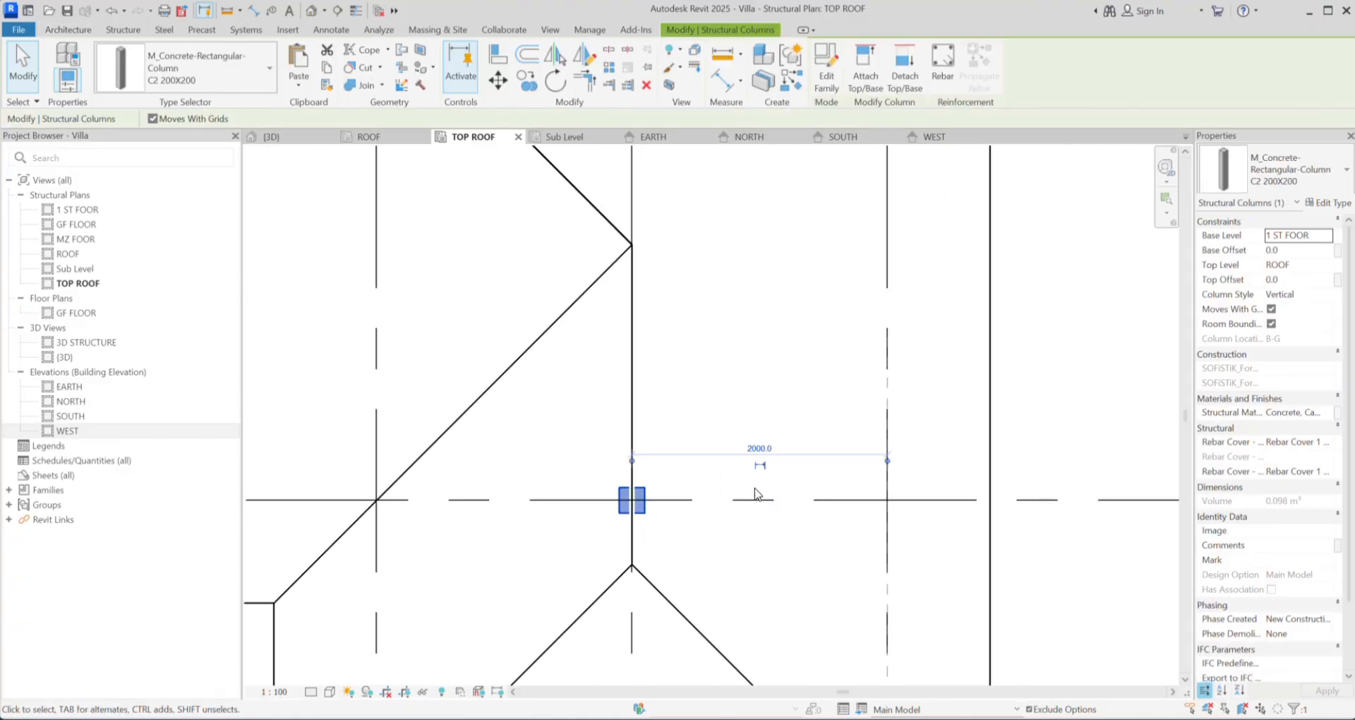
pyautogui.click(498, 79)
pyautogui.scroll(2, 620, 520)
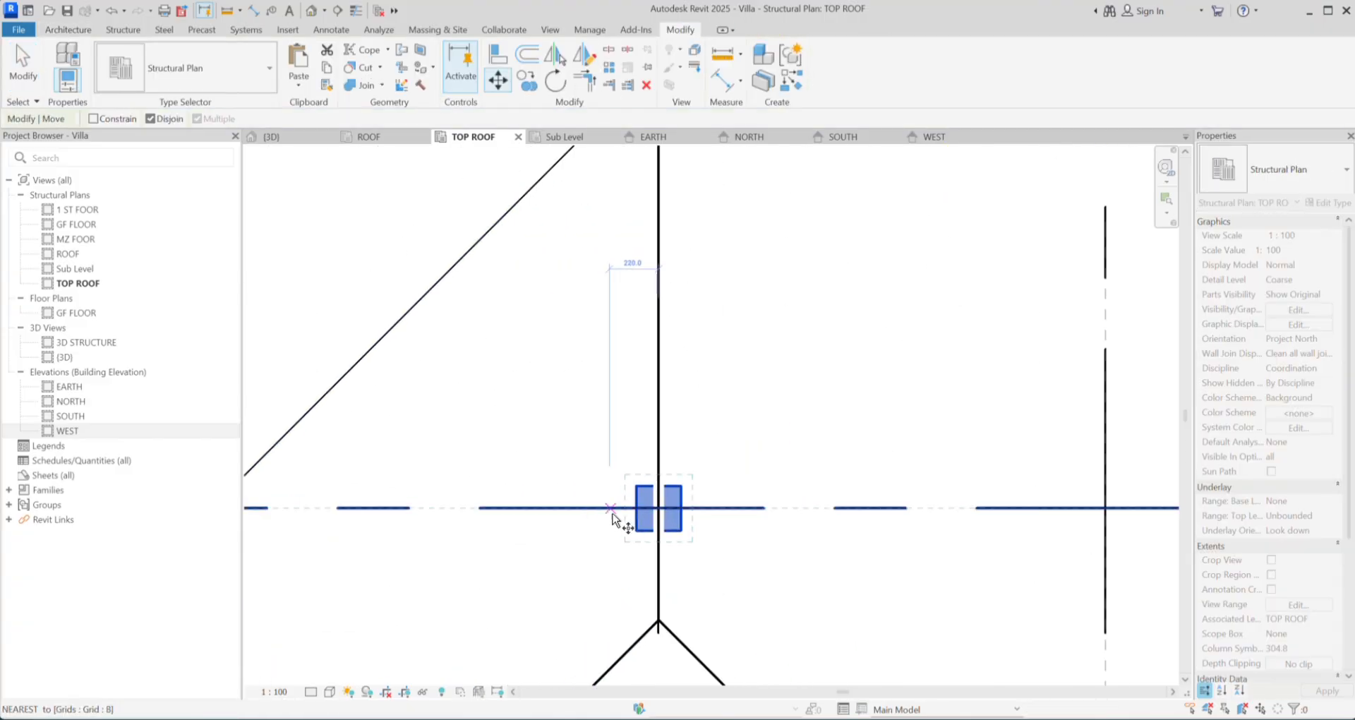
pyautogui.click(662, 512)
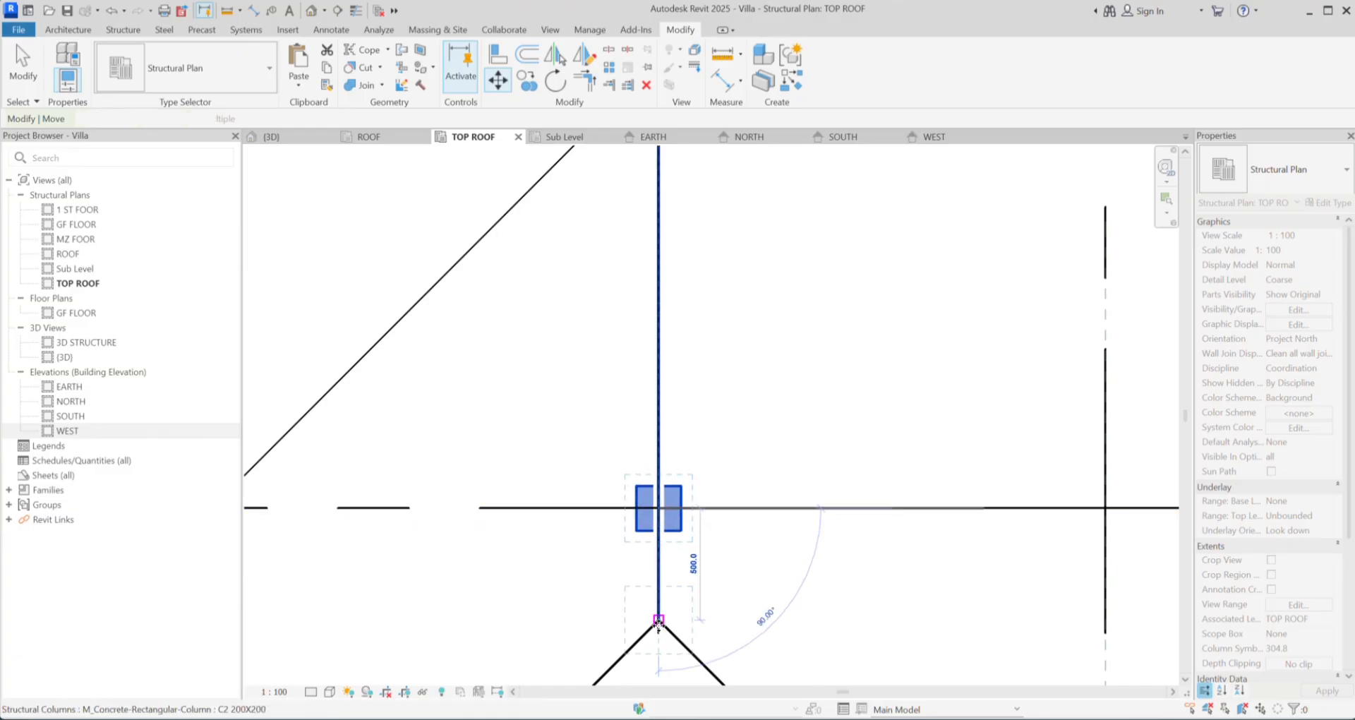
pyautogui.click(659, 619)
pyautogui.scroll(-1, 688, 570)
pyautogui.scroll(-5, 688, 570)
pyautogui.press('Escape')
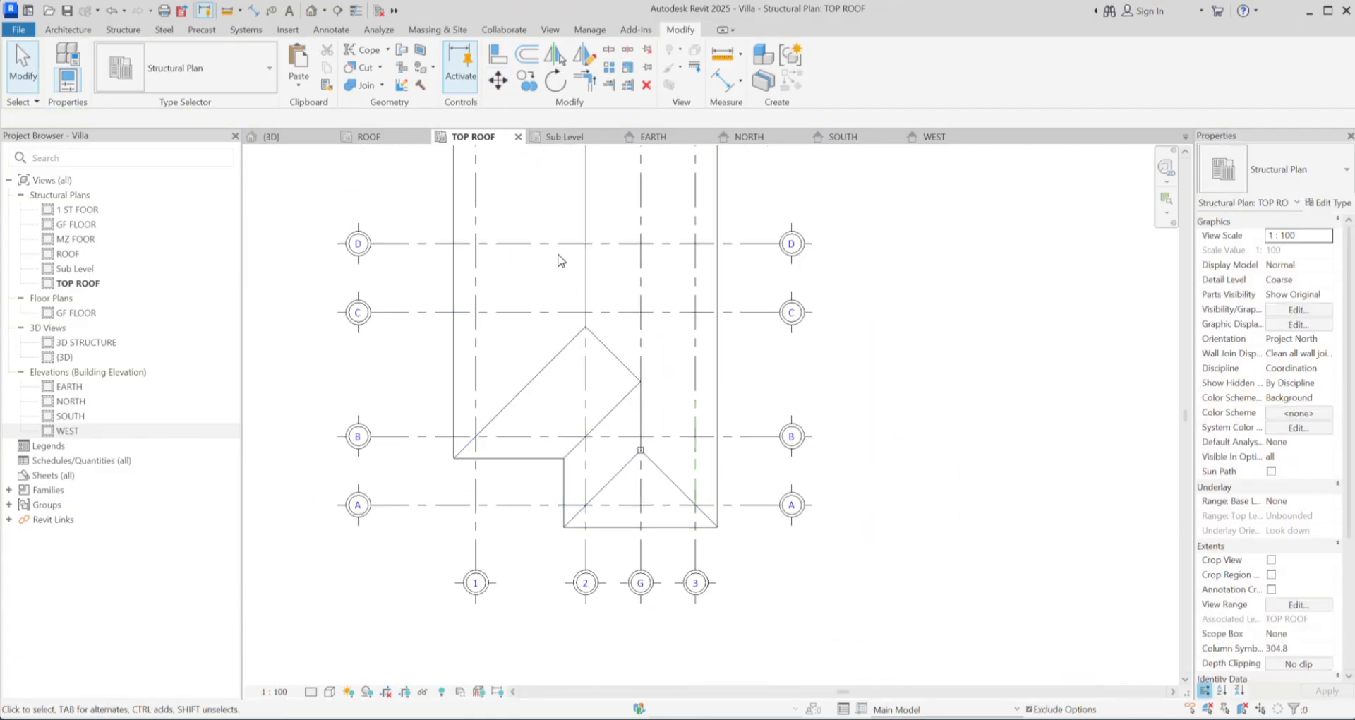
# Step: Examine the moved column and the other roof columns under the sloped roof from several sides in 3D
pyautogui.click(272, 136)
pyautogui.keyDown('shift'); pyautogui.moveTo(536, 558); pyautogui.dragTo(578, 439, button='middle'); pyautogui.keyUp('shift')
pyautogui.scroll(5, 607, 427)
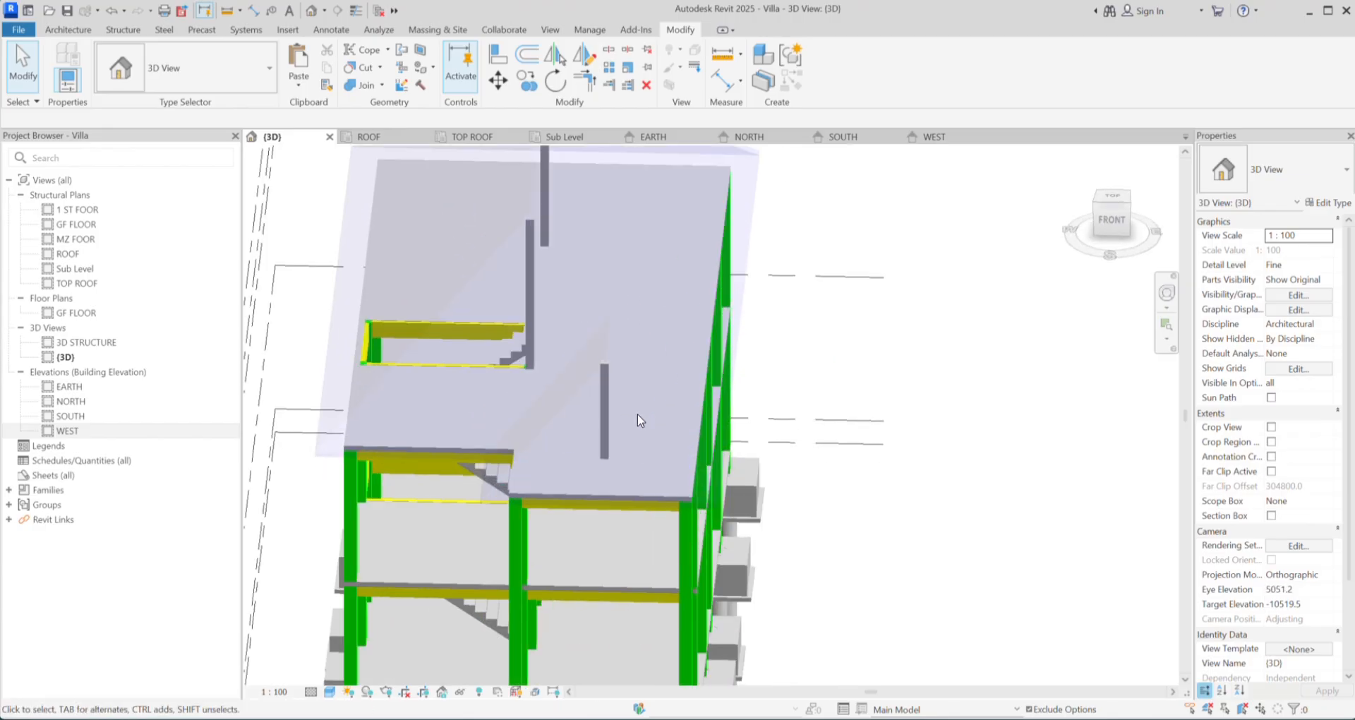
pyautogui.scroll(-4, 935, 439)
pyautogui.keyDown('shift'); pyautogui.moveTo(971, 429); pyautogui.dragTo(1086, 449, button='middle'); pyautogui.keyUp('shift')
pyautogui.scroll(5, 995, 470)
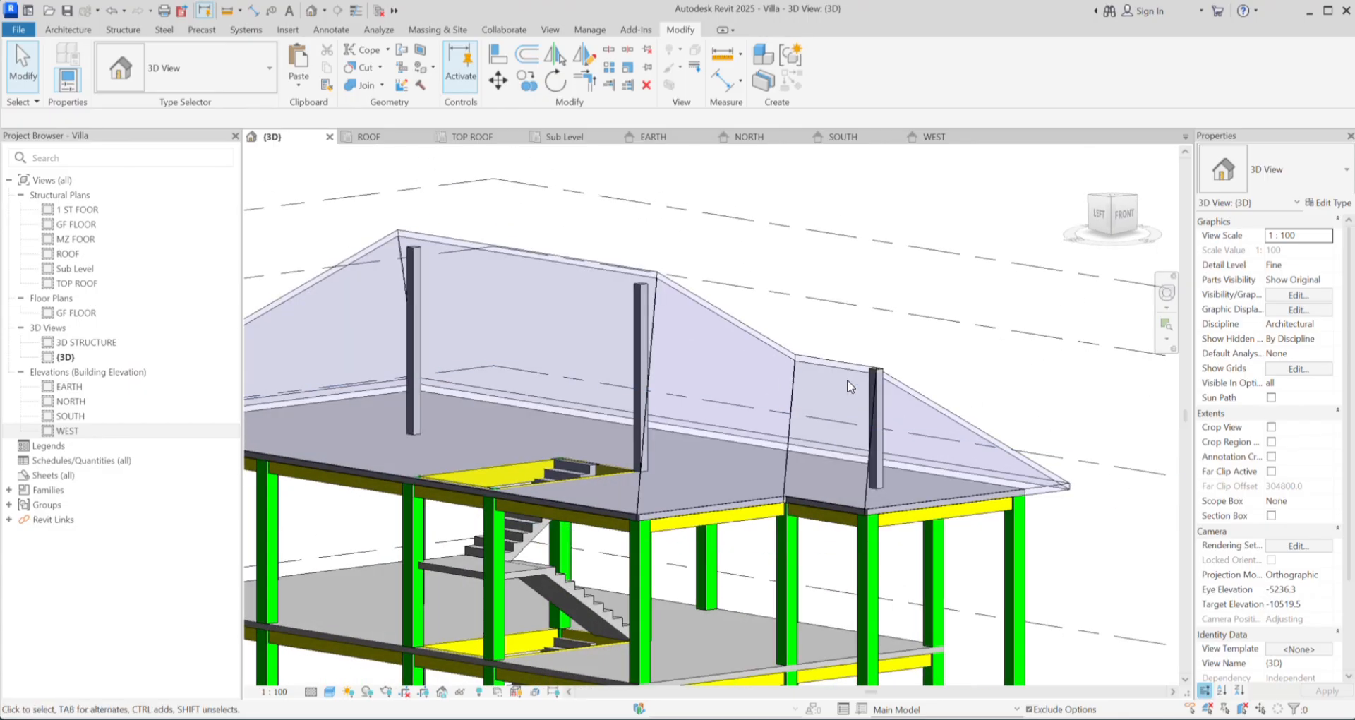
pyautogui.keyDown('shift'); pyautogui.moveTo(755, 364); pyautogui.dragTo(807, 332, button='middle'); pyautogui.keyUp('shift')
pyautogui.keyDown('shift'); pyautogui.moveTo(704, 291); pyautogui.dragTo(689, 387, button='middle'); pyautogui.keyUp('shift')
pyautogui.scroll(-2, 689, 387)
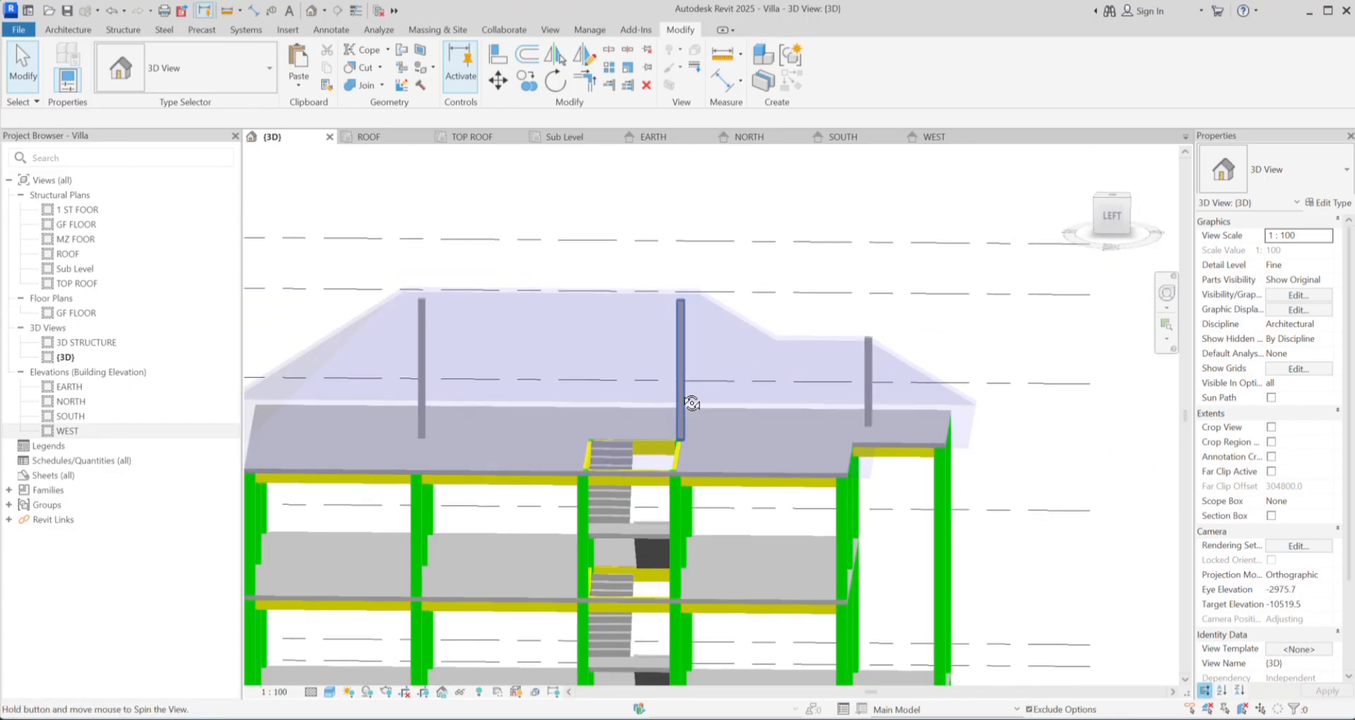
pyautogui.keyDown('shift'); pyautogui.moveTo(605, 402); pyautogui.dragTo(573, 317, button='middle'); pyautogui.keyUp('shift')
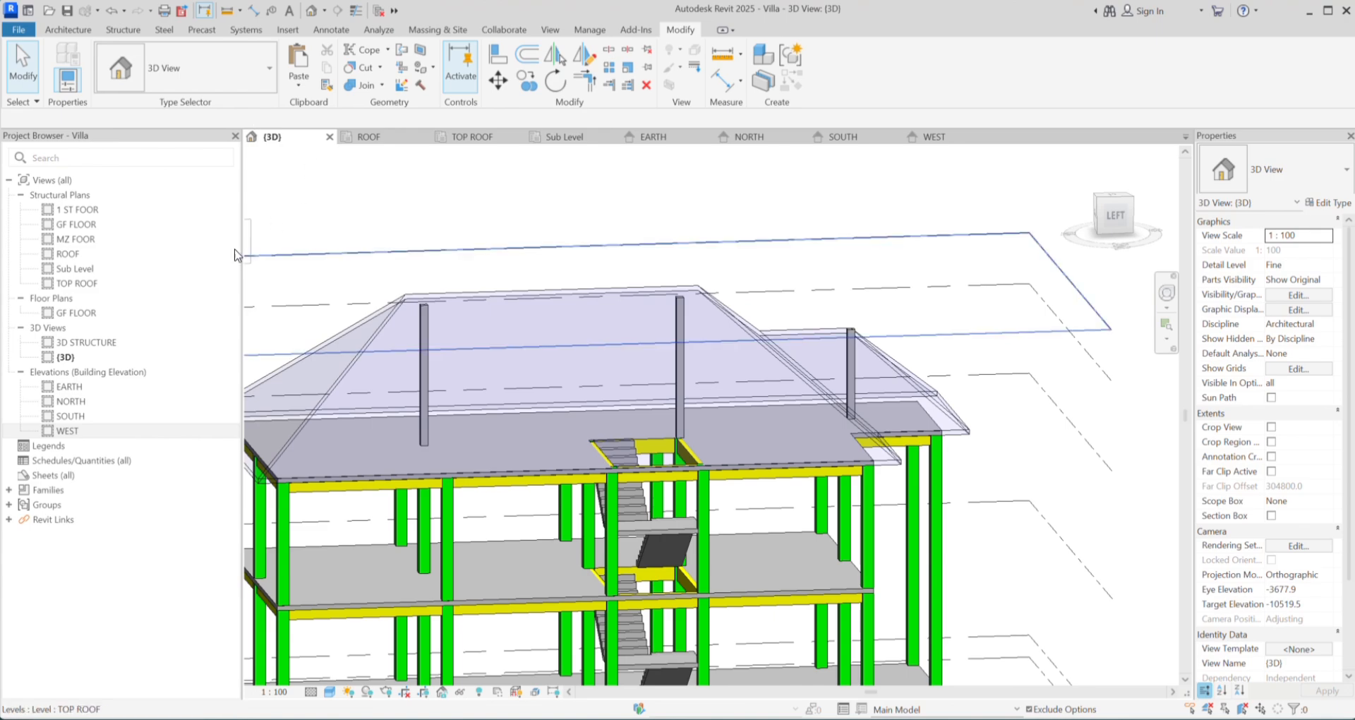
# Step: In the WEST elevation, lower the roof's main ridge with its shape handle so it aligns with the TOP ROOF level
pyautogui.doubleClick(138, 416)
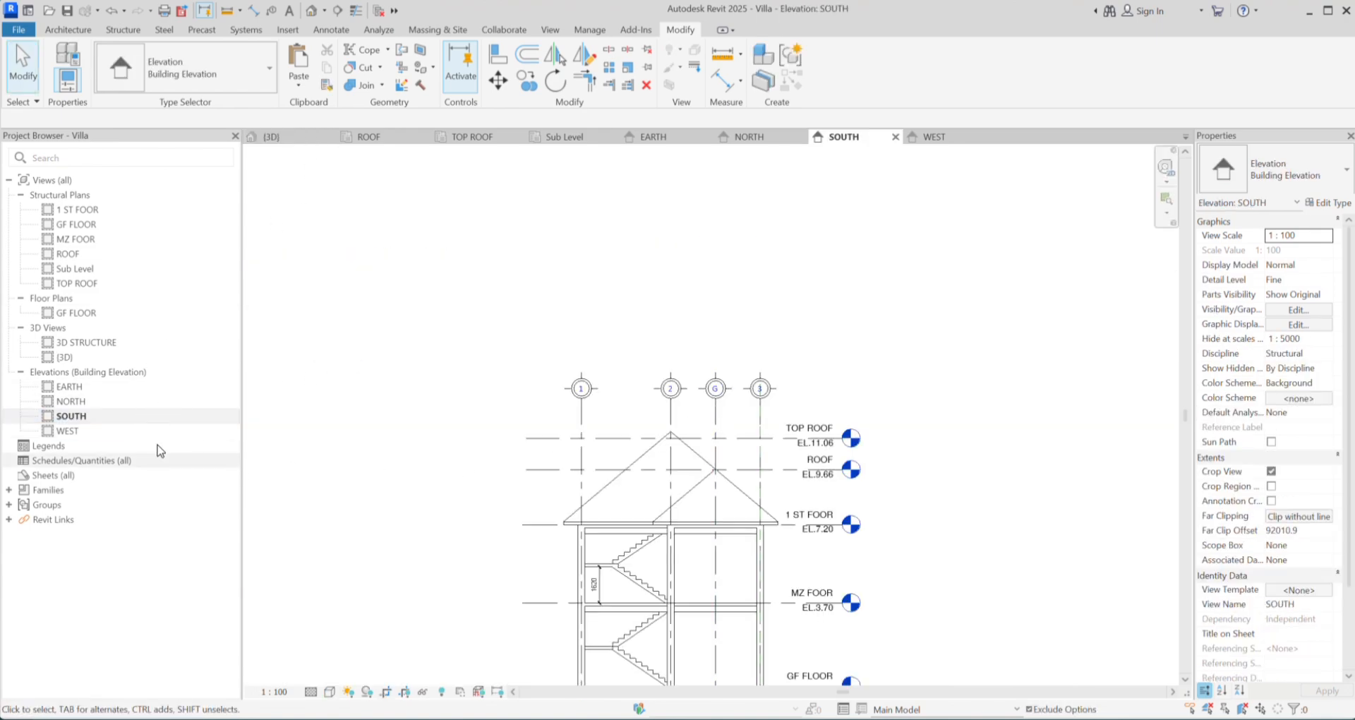
pyautogui.doubleClick(69, 431)
pyautogui.scroll(1, 438, 415)
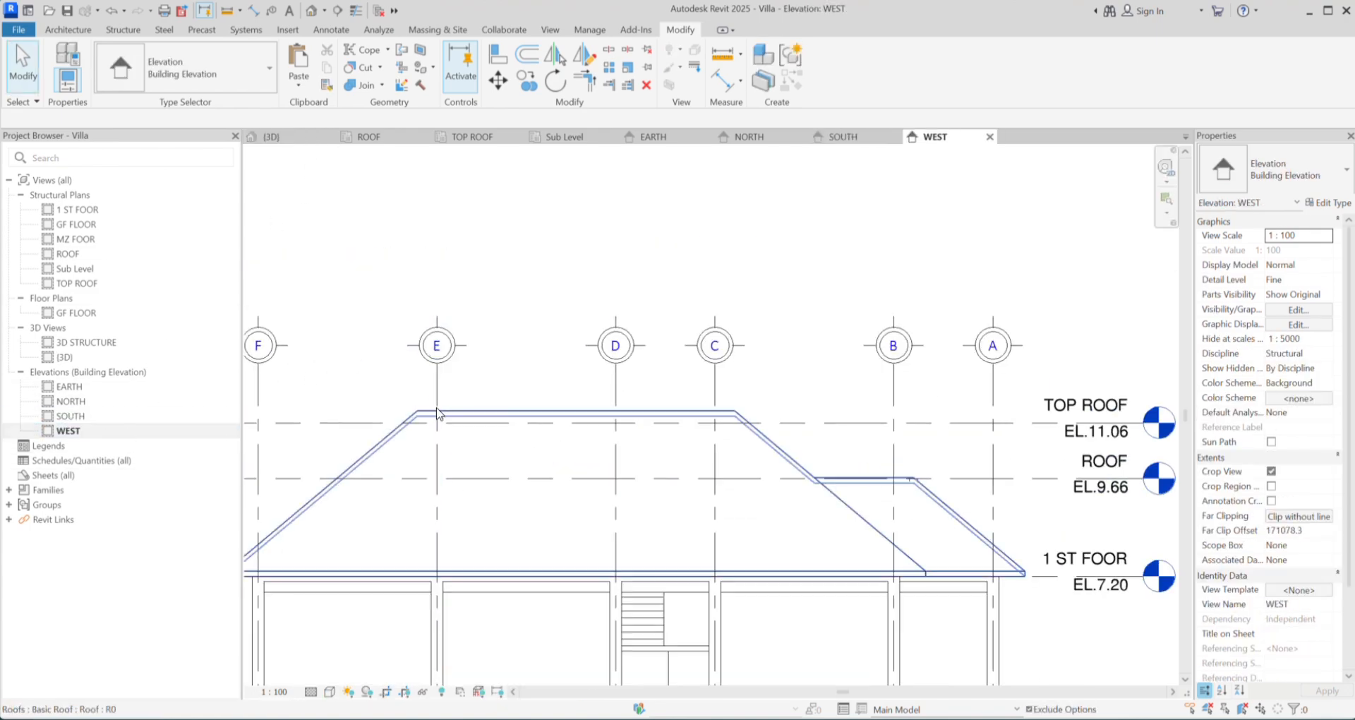
pyautogui.click(448, 417)
pyautogui.scroll(2, 586, 462)
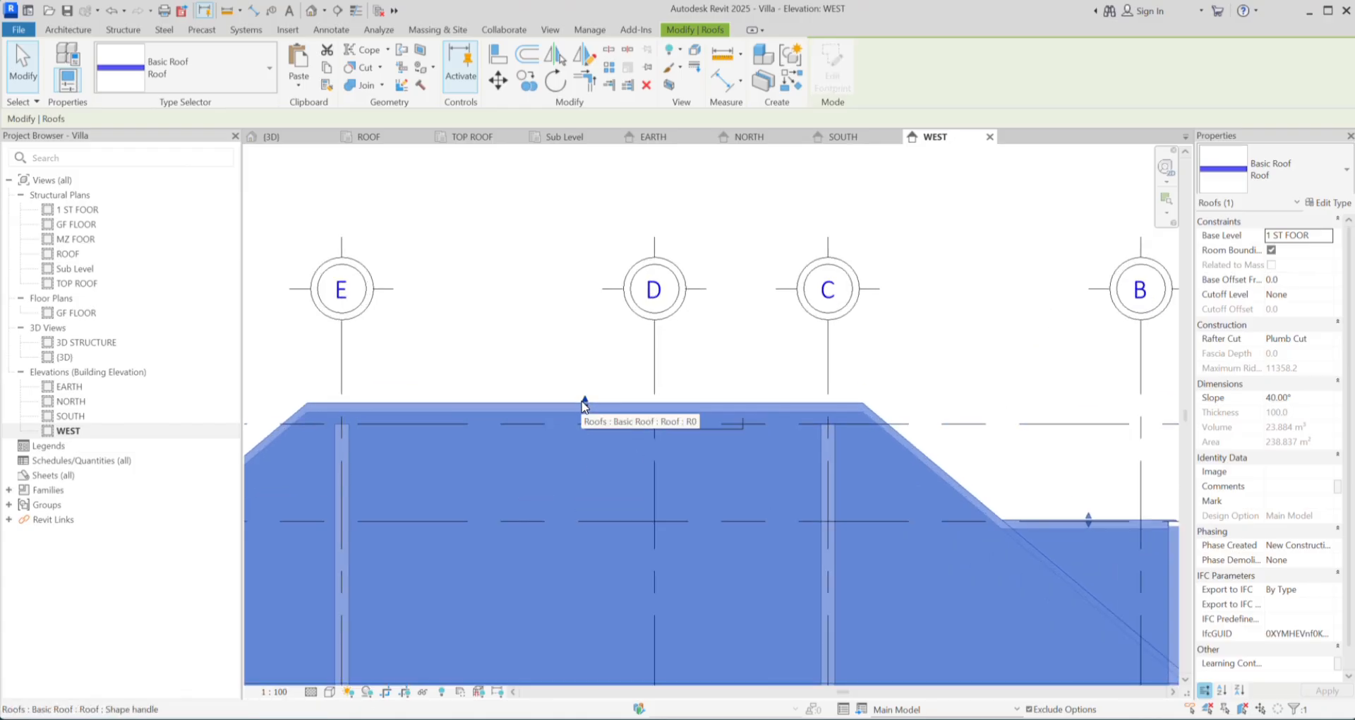
pyautogui.moveTo(582, 401); pyautogui.dragTo(591, 420)
pyautogui.scroll(2, 584, 423)
pyautogui.press('Escape')
pyautogui.scroll(-5, 583, 418)
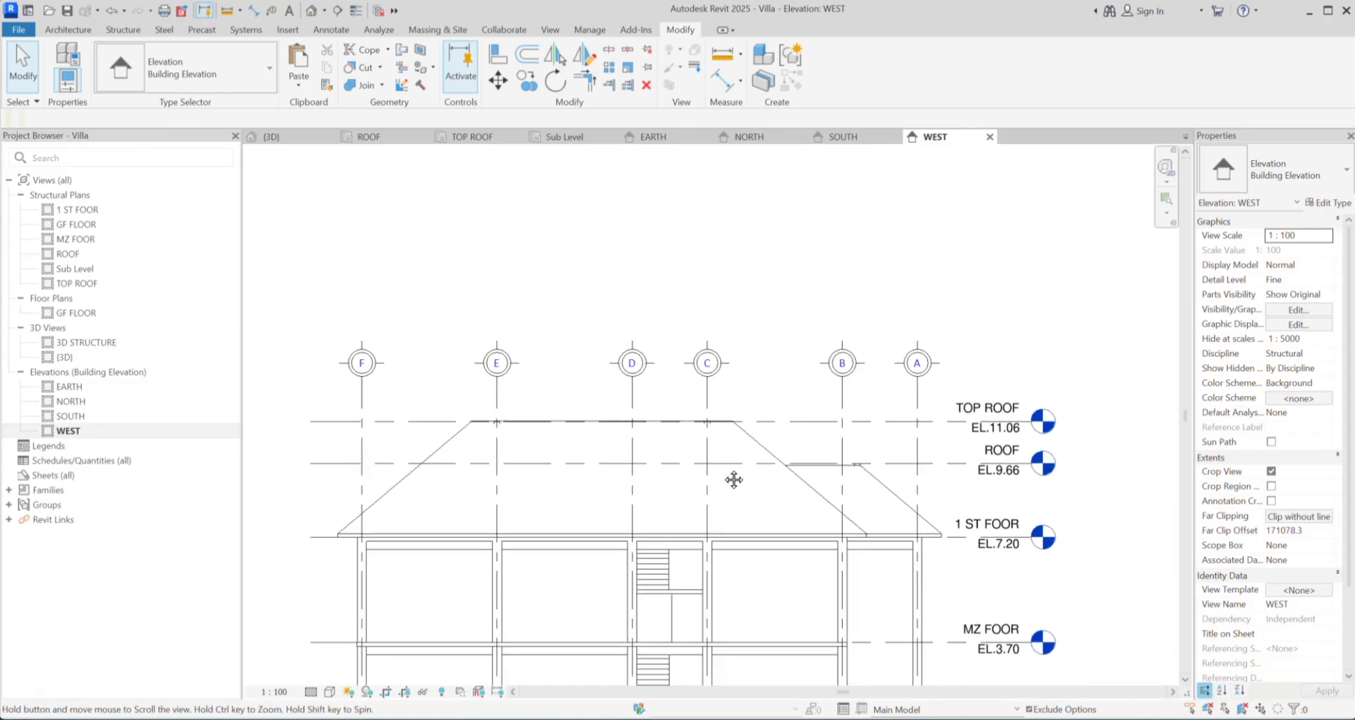
pyautogui.scroll(2, 823, 468)
pyautogui.scroll(-4, 741, 357)
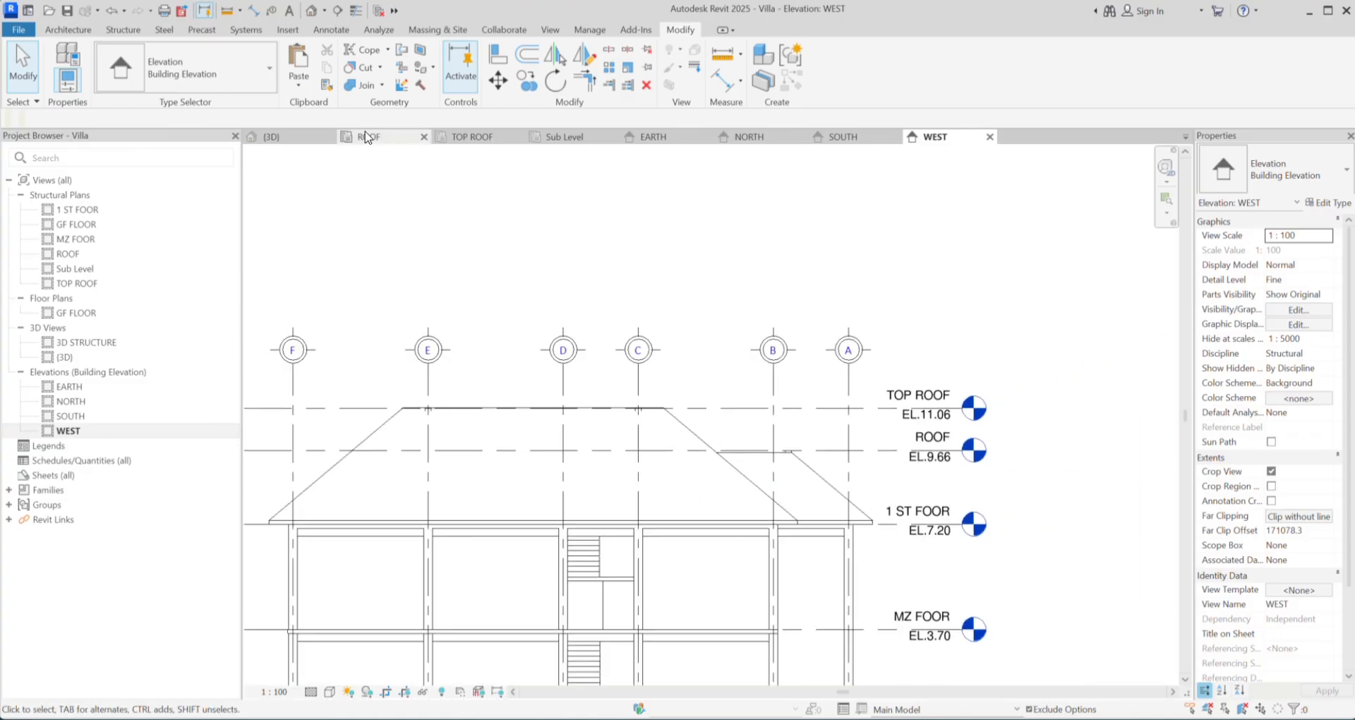
# Step: Examine the lowered main ridge and the column tops beneath it in the 3D view
pyautogui.click(279, 139)
pyautogui.keyDown('shift'); pyautogui.moveTo(385, 418); pyautogui.dragTo(558, 392, button='middle'); pyautogui.keyUp('shift')
pyautogui.scroll(3, 714, 414)
pyautogui.scroll(4, 370, 411)
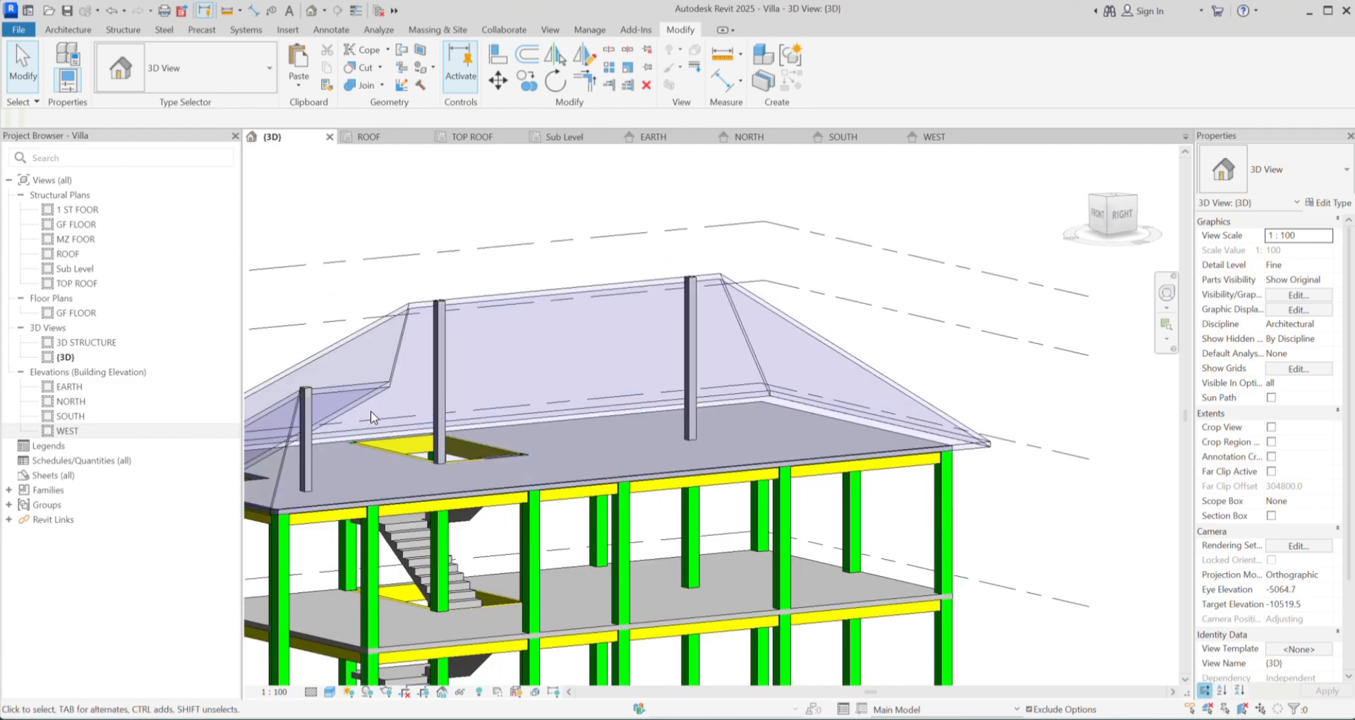
# Step: Set up structural beam placement with the M_Concrete-Rectangular Beam B2 200X200 type and check its section dimensions
pyautogui.scroll(-1, 358, 404)
pyautogui.moveTo(358, 403); pyautogui.dragTo(447, 381, button='middle')
pyautogui.keyDown('shift'); pyautogui.moveTo(487, 439); pyautogui.dragTo(761, 410, button='middle'); pyautogui.keyUp('shift')
pyautogui.scroll(-2, 617, 442)
pyautogui.keyDown('shift'); pyautogui.moveTo(662, 411); pyautogui.dragTo(783, 424, button='middle'); pyautogui.keyUp('shift')
pyautogui.scroll(2, 671, 366)
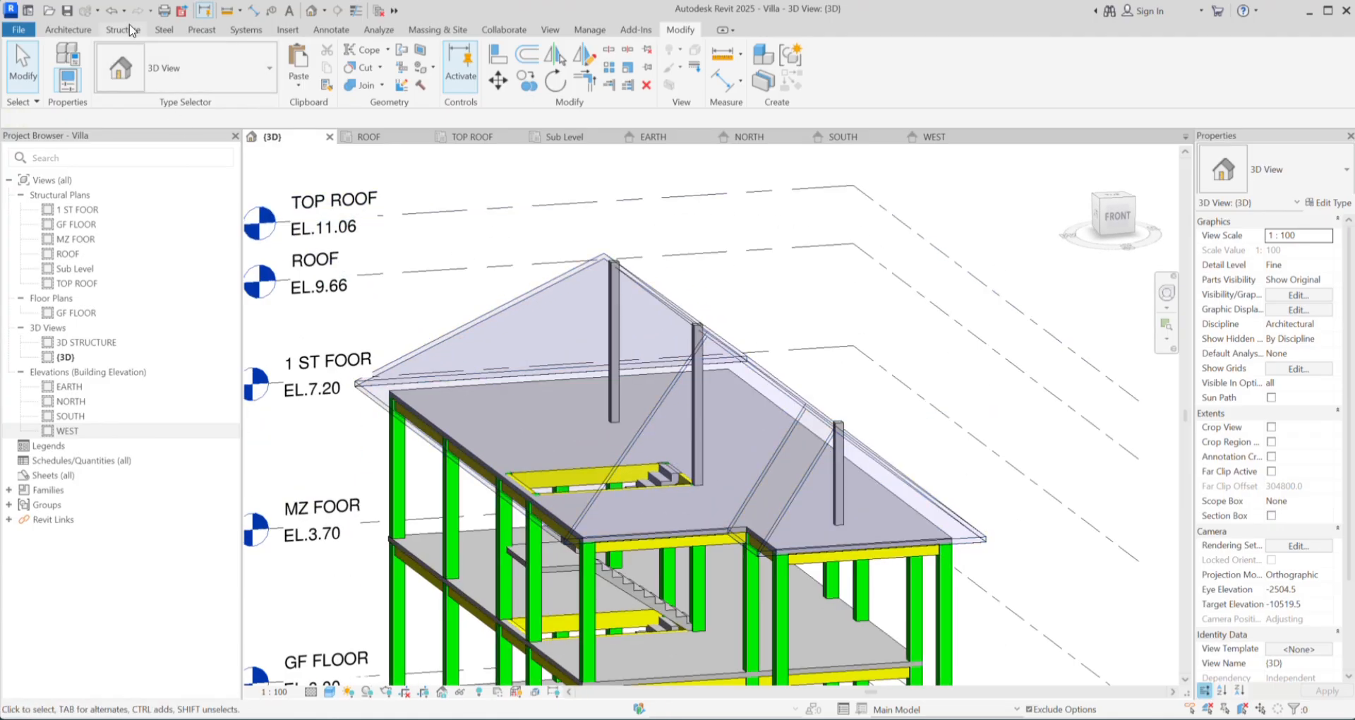
pyautogui.click(131, 30)
pyautogui.keyDown('shift'); pyautogui.moveTo(748, 396); pyautogui.dragTo(581, 354, button='middle'); pyautogui.keyUp('shift')
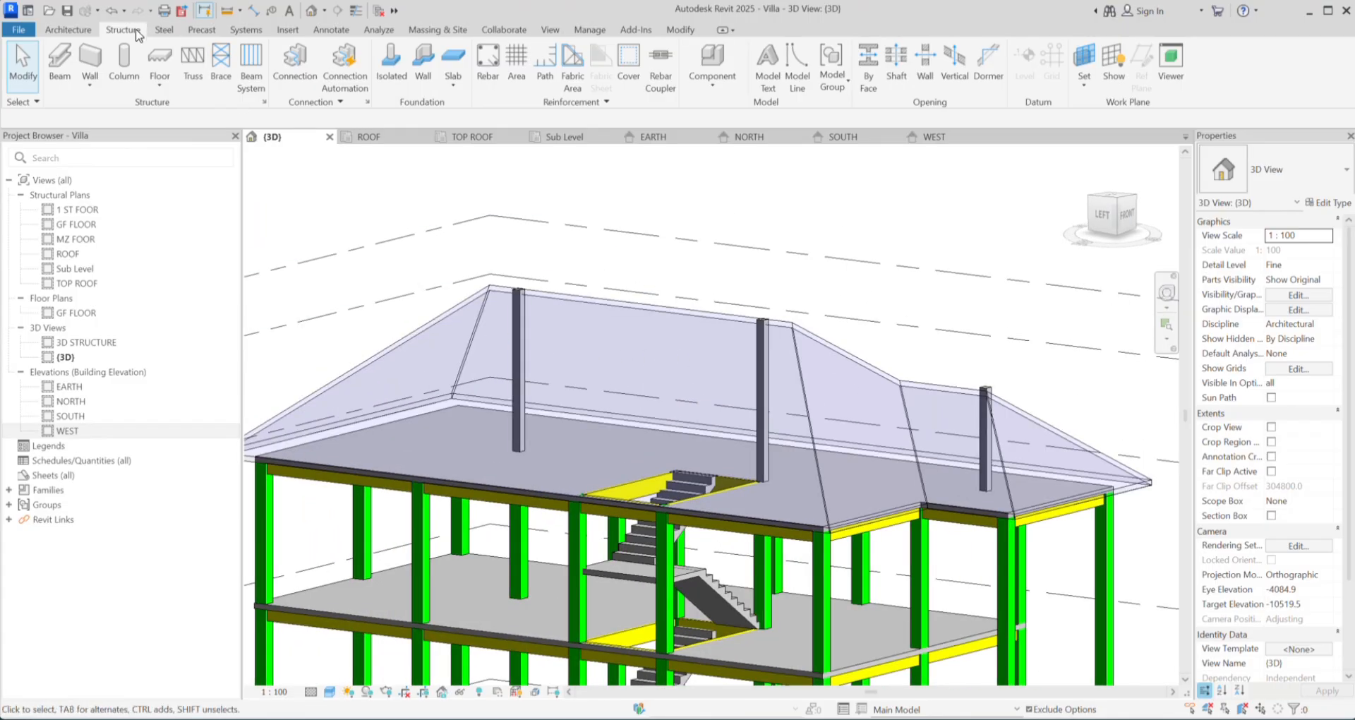
pyautogui.click(67, 84)
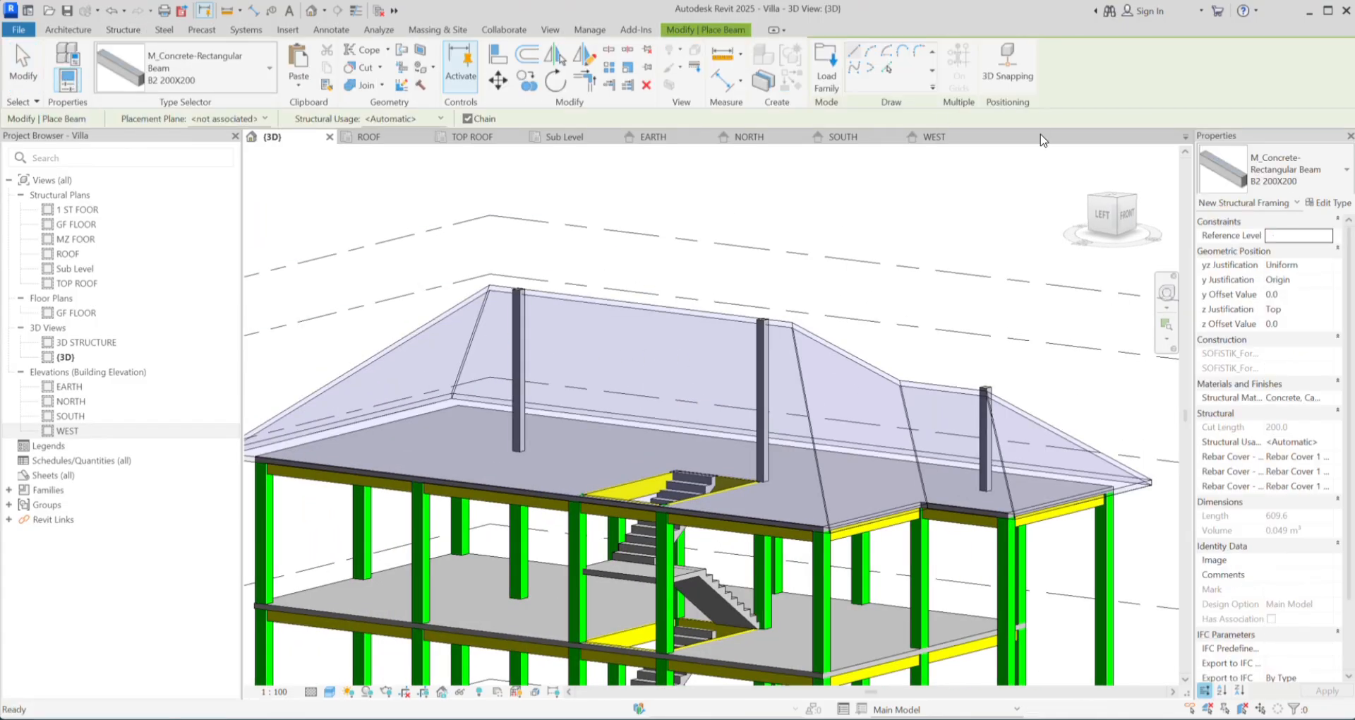
pyautogui.click(1277, 184)
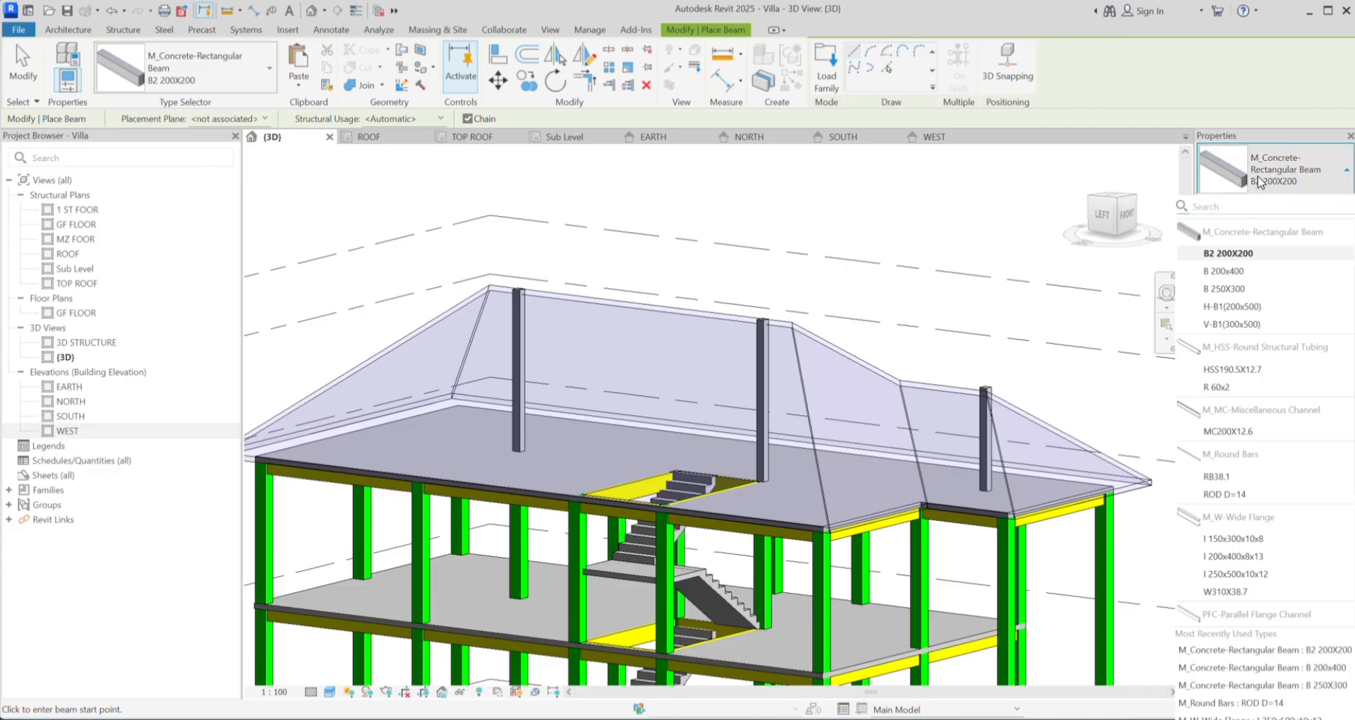
pyautogui.click(1297, 185)
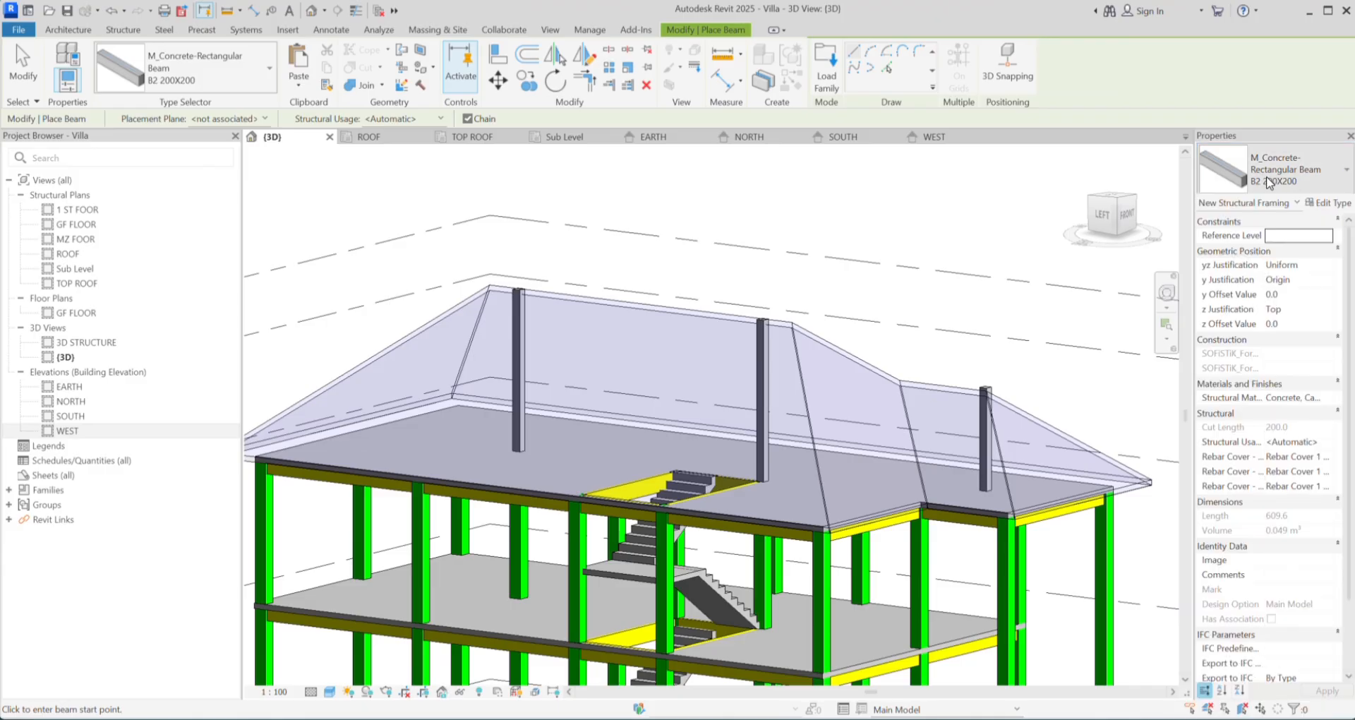
pyautogui.click(1317, 204)
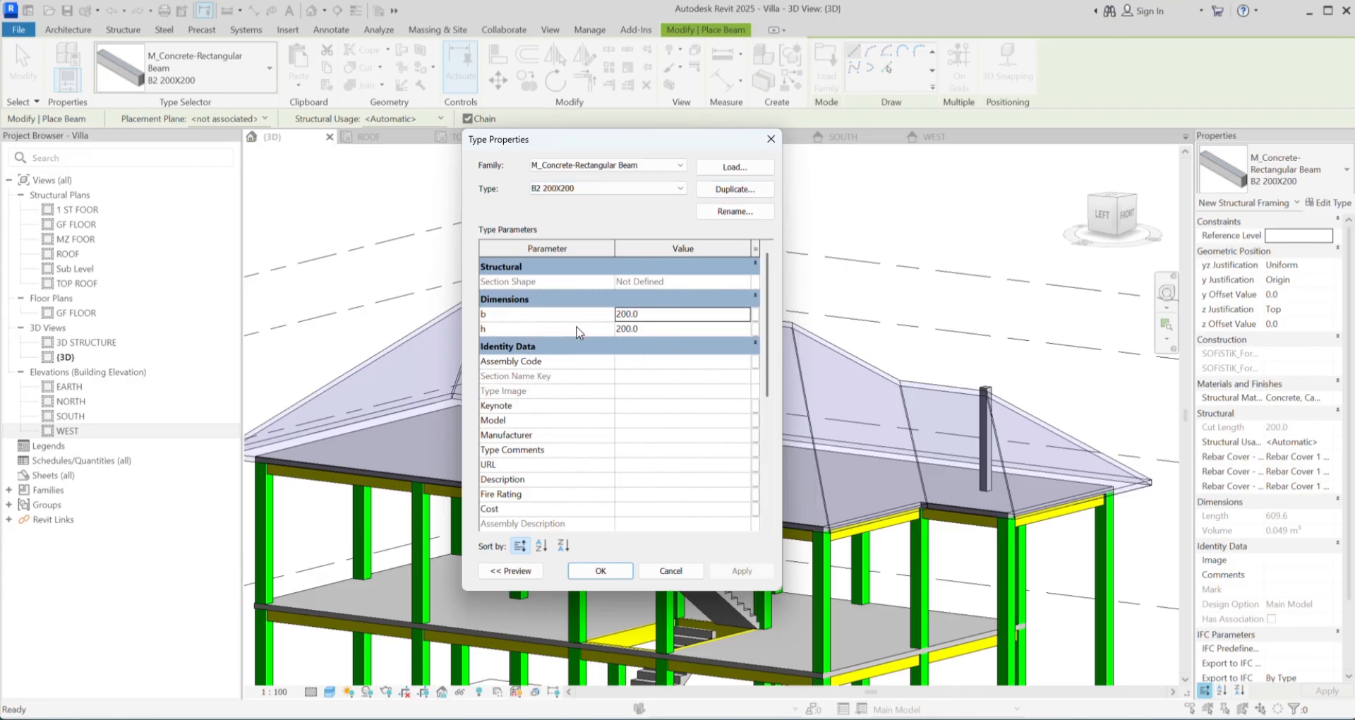
pyautogui.click(601, 571)
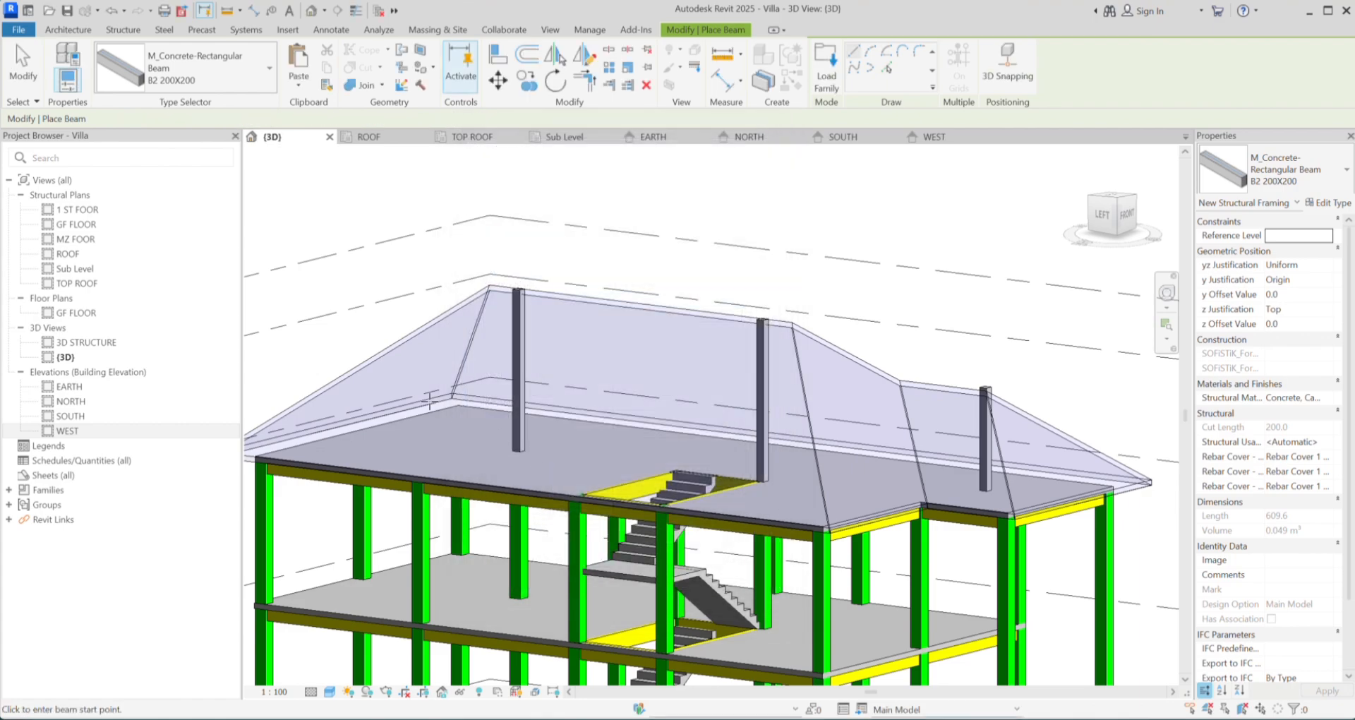
# Step: In the ROOF plan, place a B2 200X200 beam along grid 2 between the roof columns at grids E and C
pyautogui.click(368, 136)
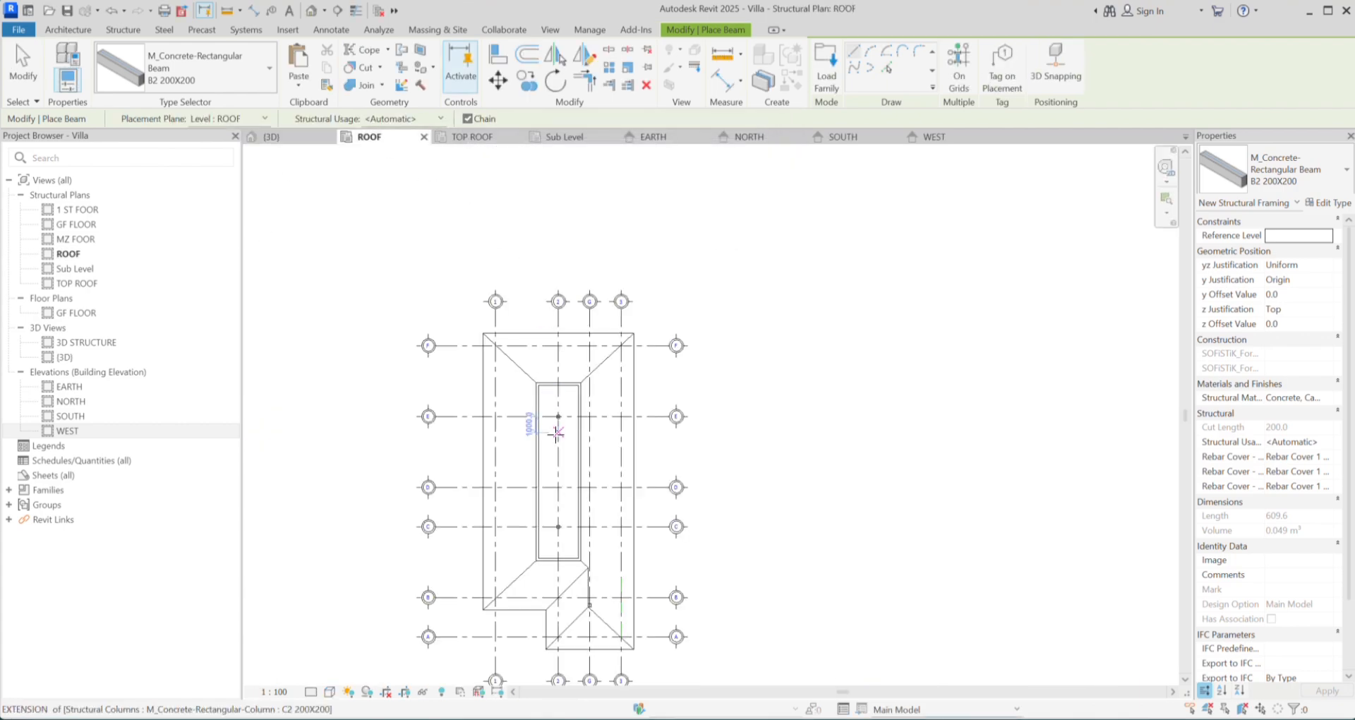
pyautogui.scroll(2, 572, 425)
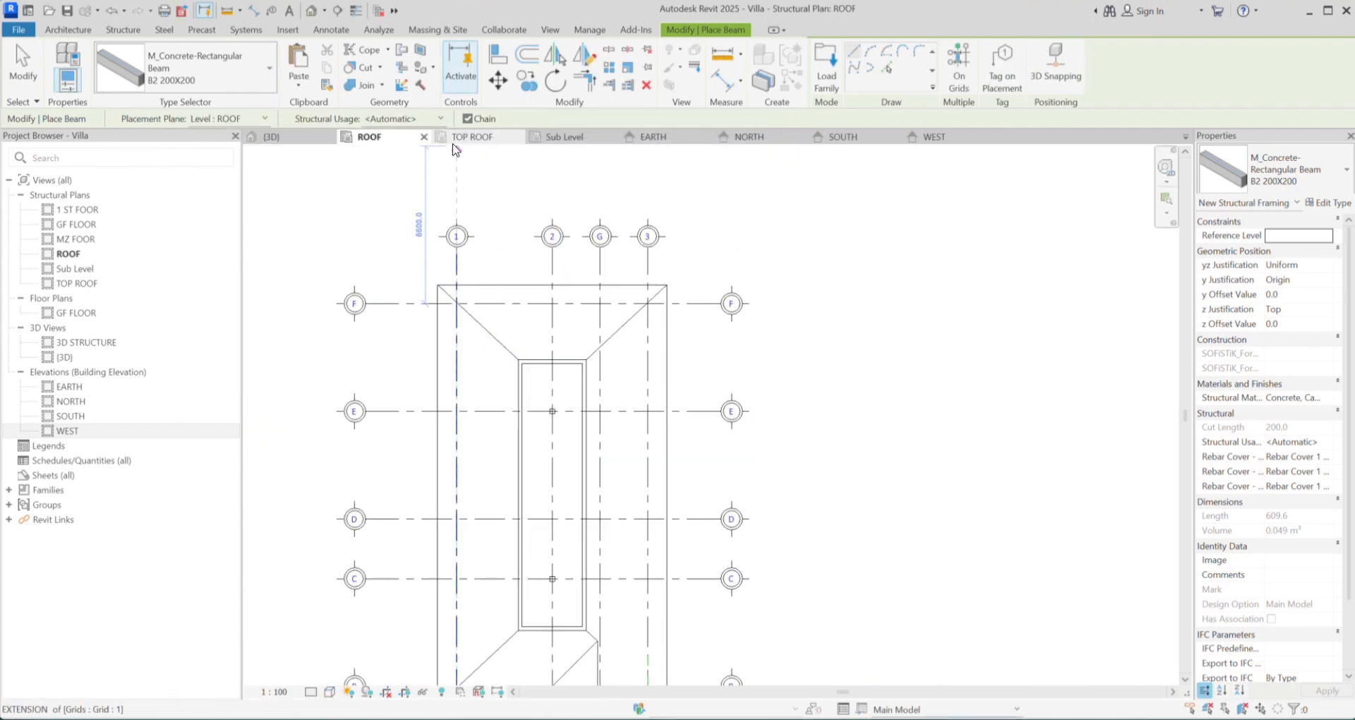
pyautogui.scroll(5, 544, 459)
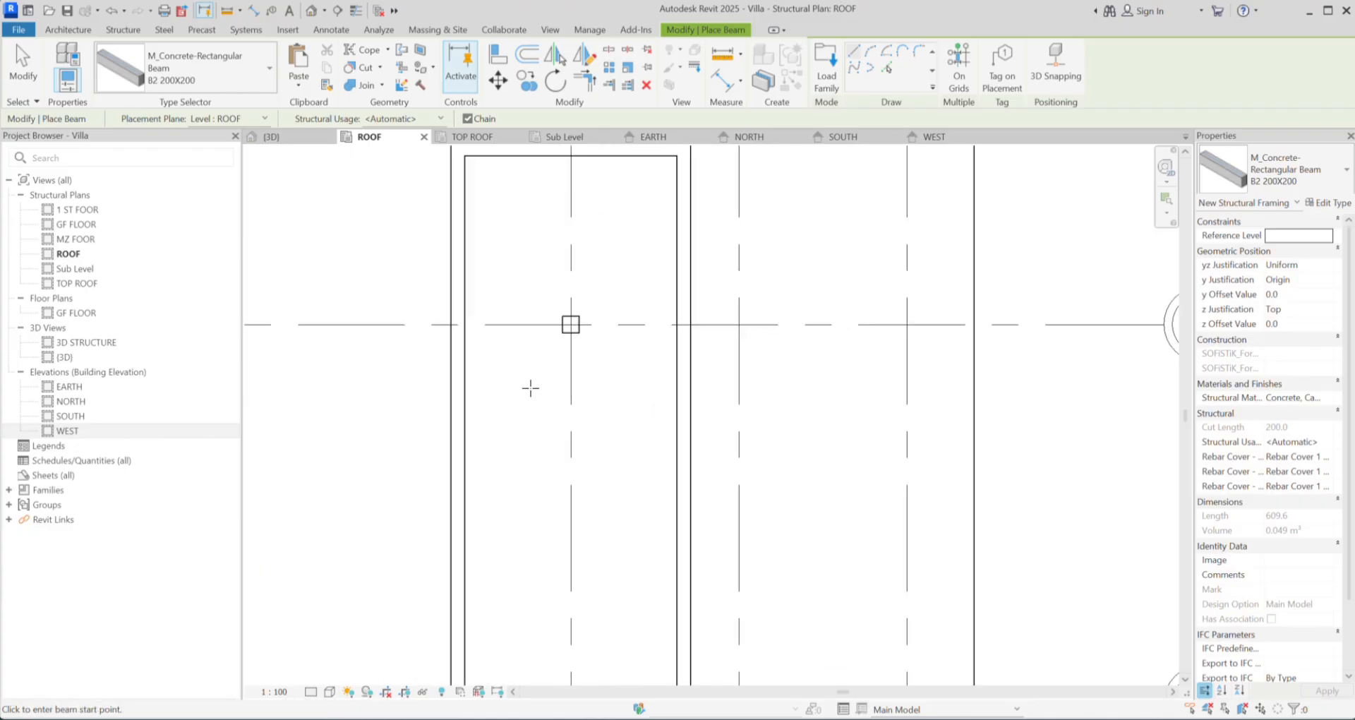
pyautogui.scroll(1, 561, 332)
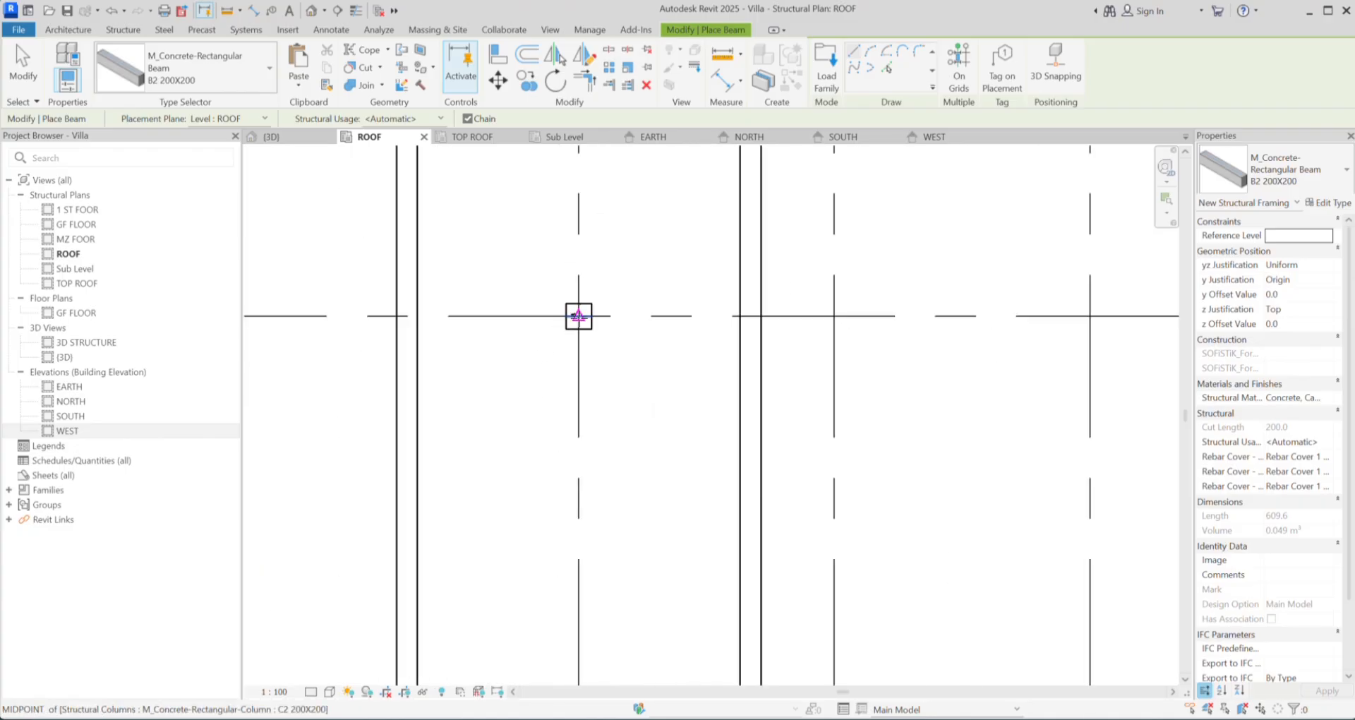
pyautogui.click(578, 315)
pyautogui.scroll(-3, 565, 459)
pyautogui.moveTo(517, 507); pyautogui.dragTo(576, 248, button='middle')
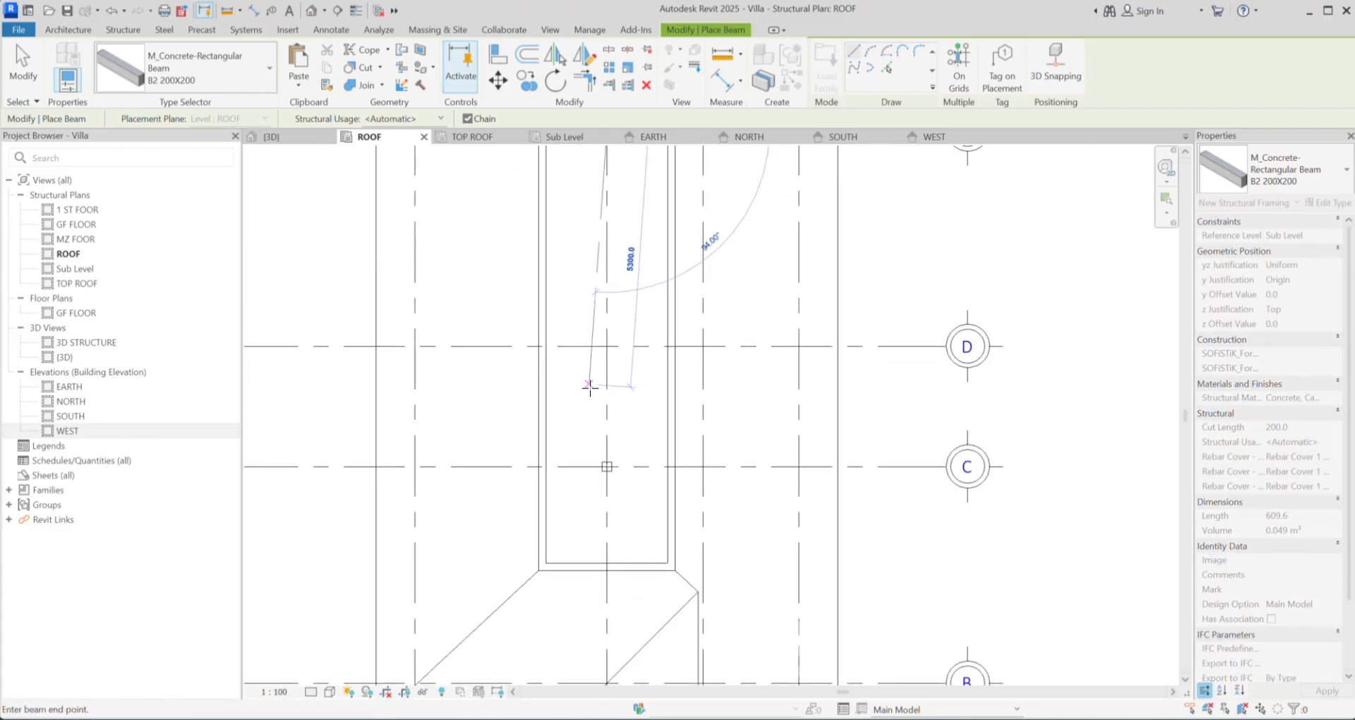
pyautogui.scroll(2, 599, 472)
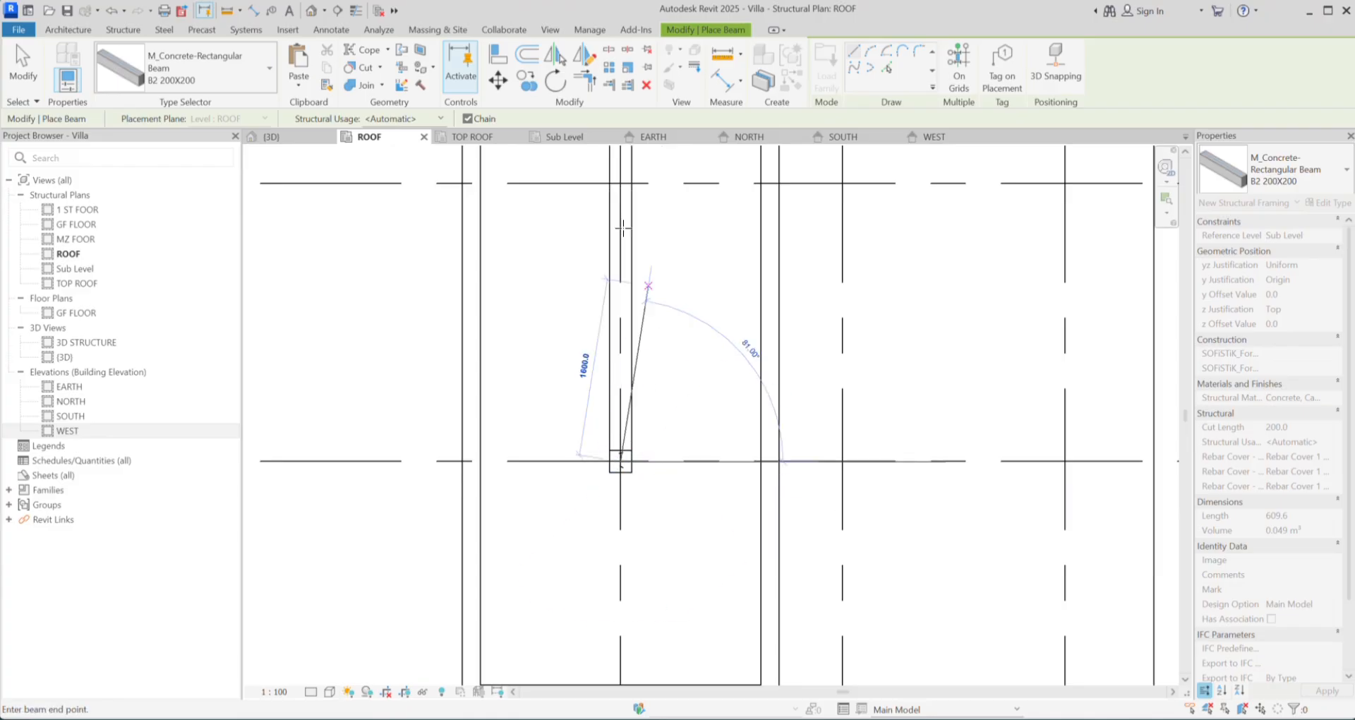
pyautogui.click(273, 137)
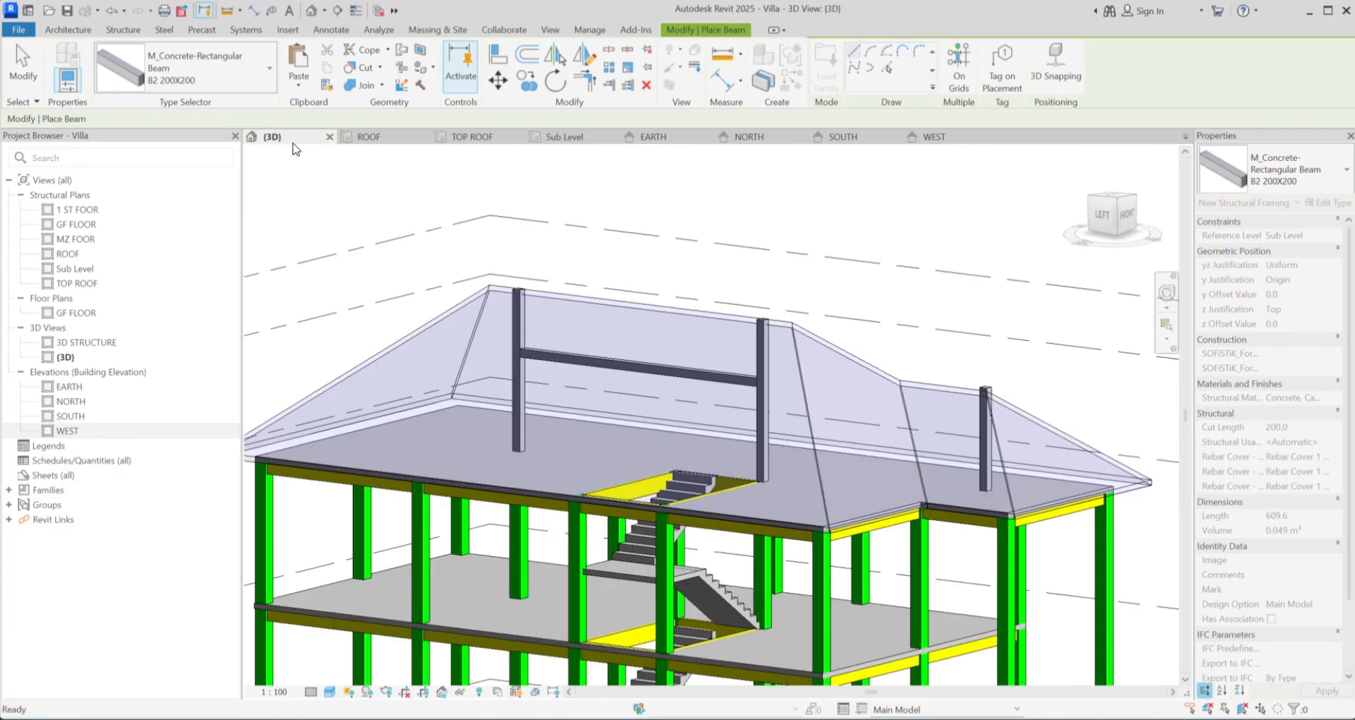
pyautogui.scroll(2, 660, 410)
pyautogui.press('Escape')
pyautogui.press('Escape')
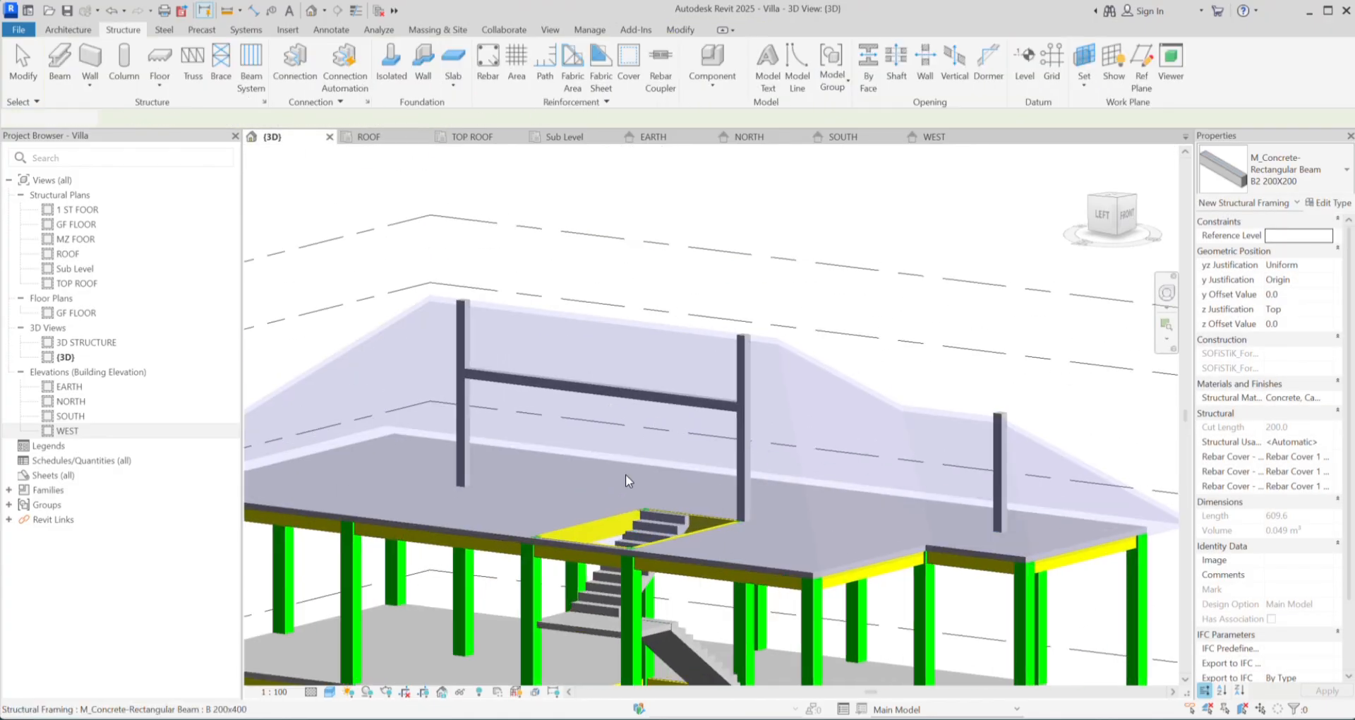
# Step: Copy the ROOF-level beam and paste it aligned to the TOP ROOF level
pyautogui.scroll(3, 621, 398)
pyautogui.click(633, 404)
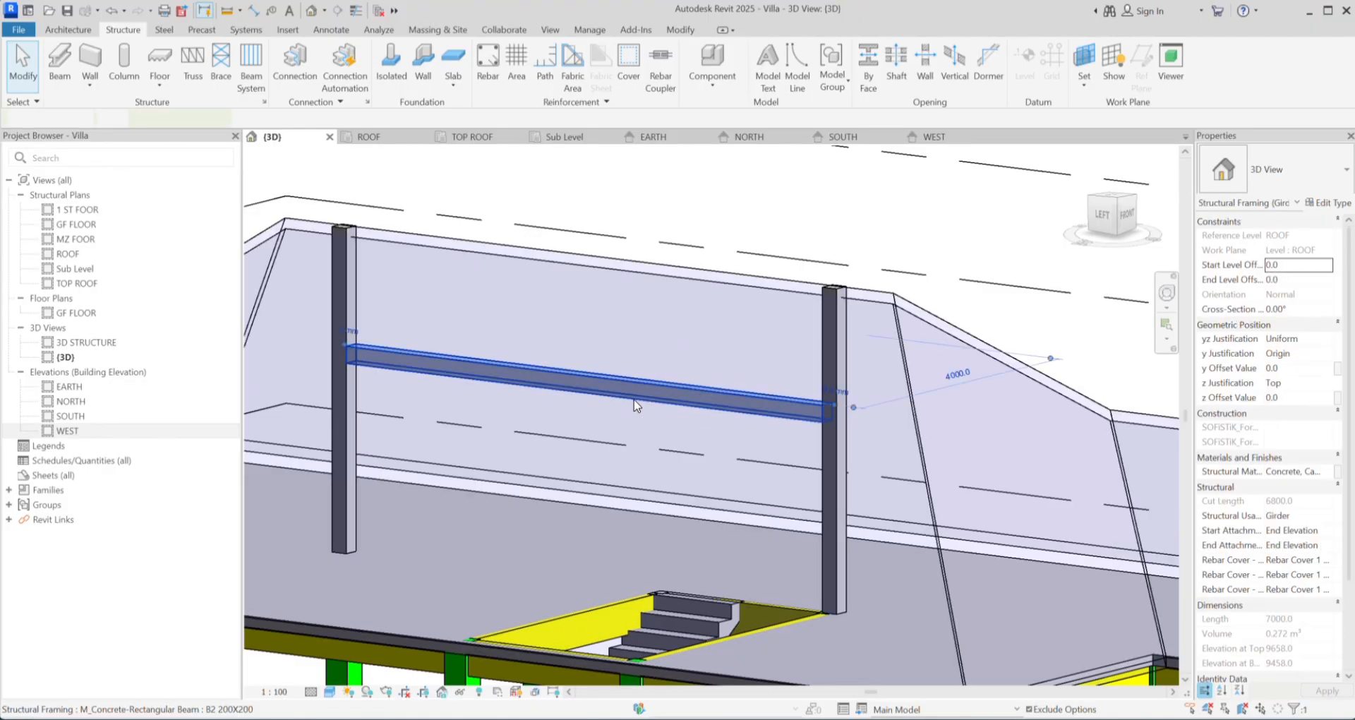
pyautogui.scroll(-4, 617, 515)
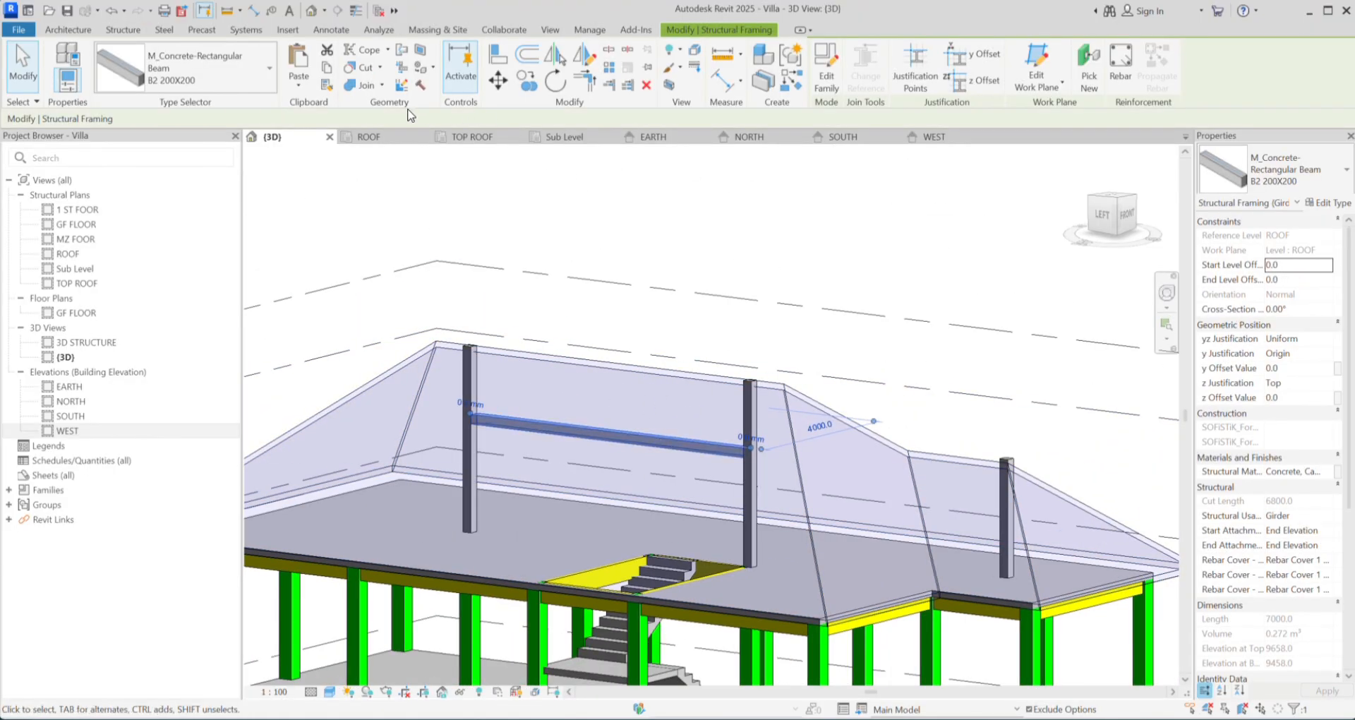
pyautogui.click(313, 86)
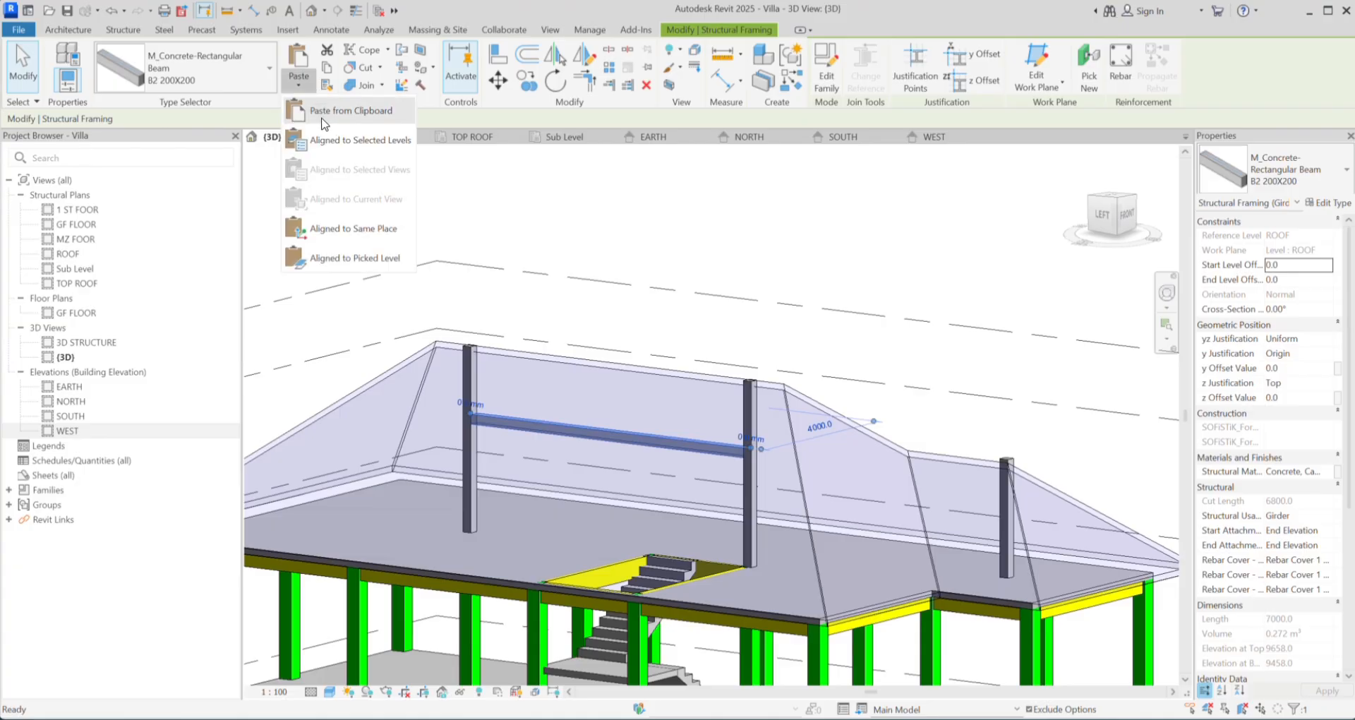
pyautogui.click(332, 138)
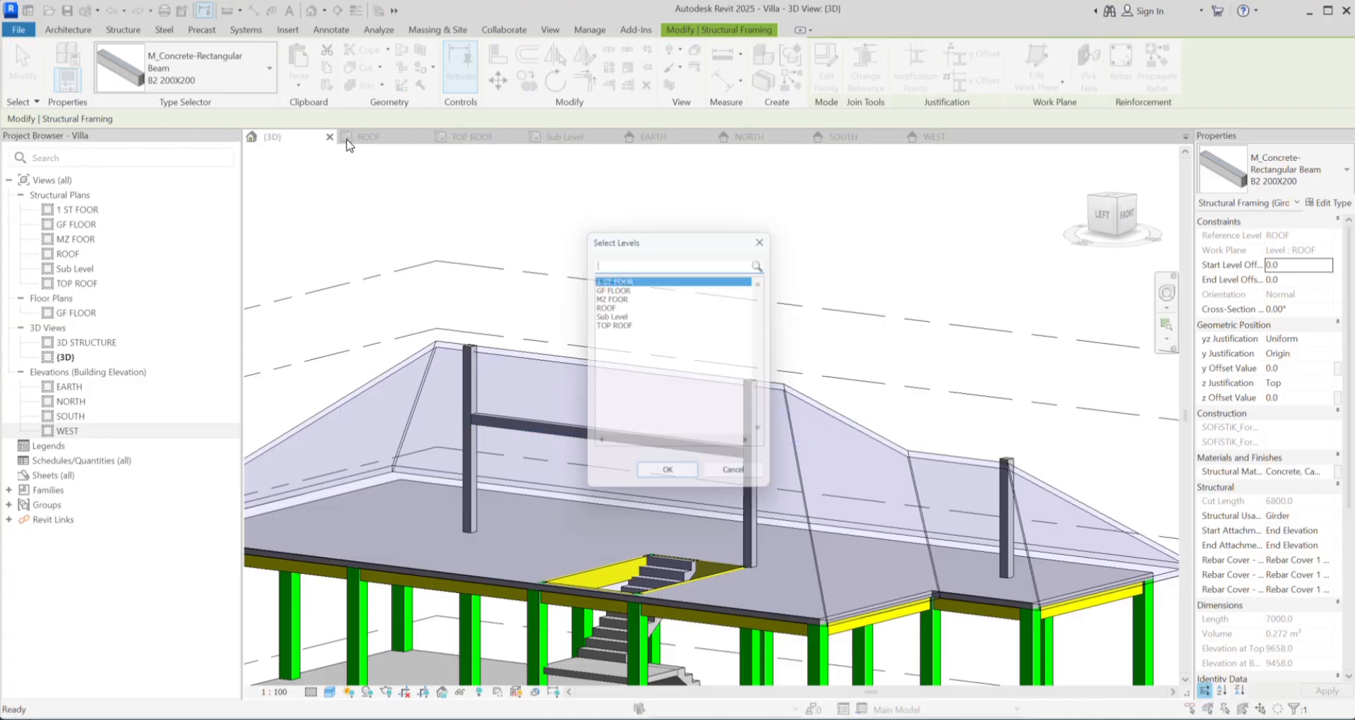
pyautogui.click(611, 320)
pyautogui.click(664, 474)
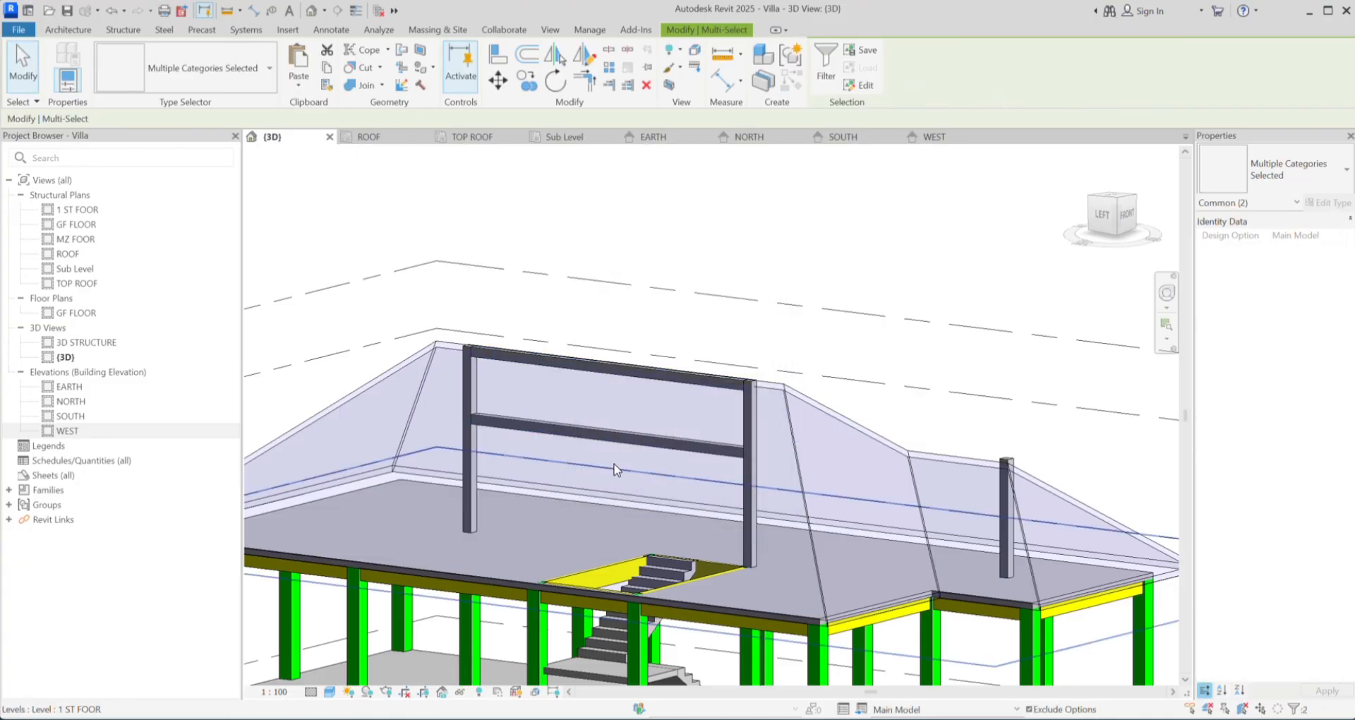
pyautogui.press('Escape')
# Step: Delete the original beam at the ROOF level, keeping the copy at the column tops
pyautogui.click(630, 444)
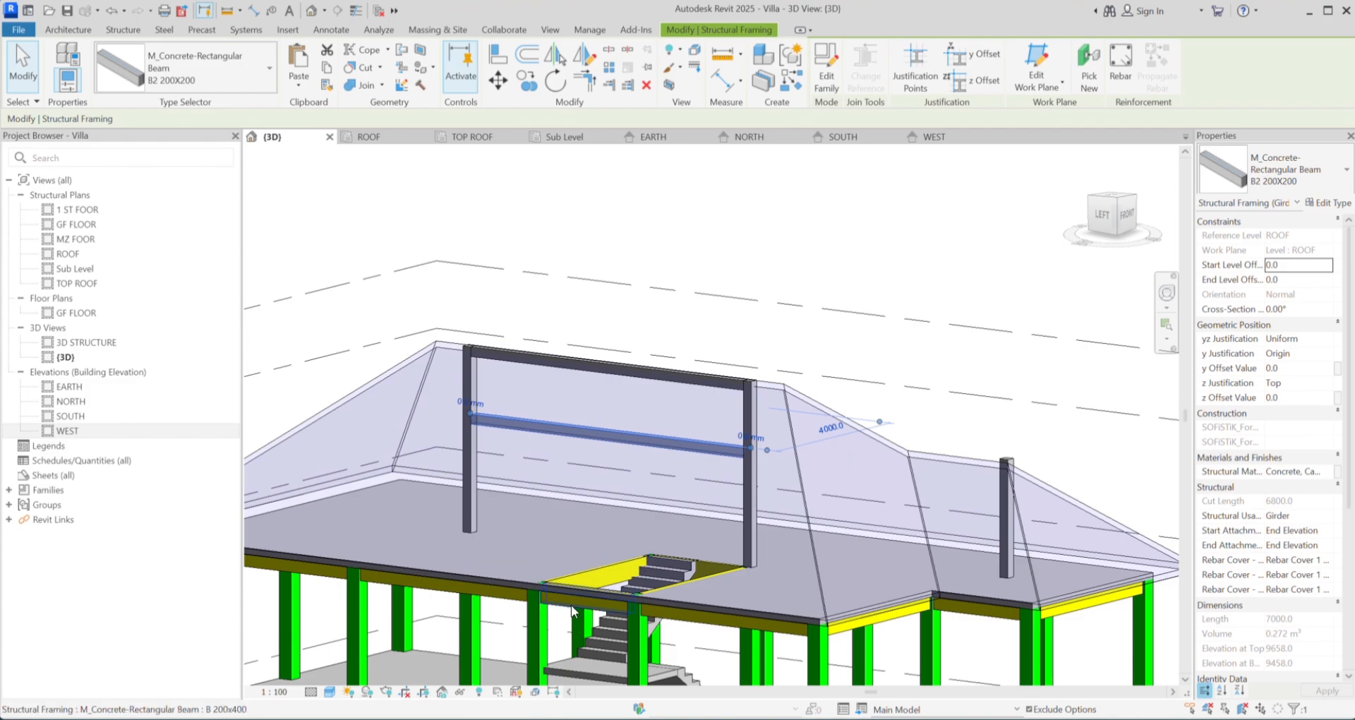
pyautogui.press('Escape')
pyautogui.scroll(-4, 727, 250)
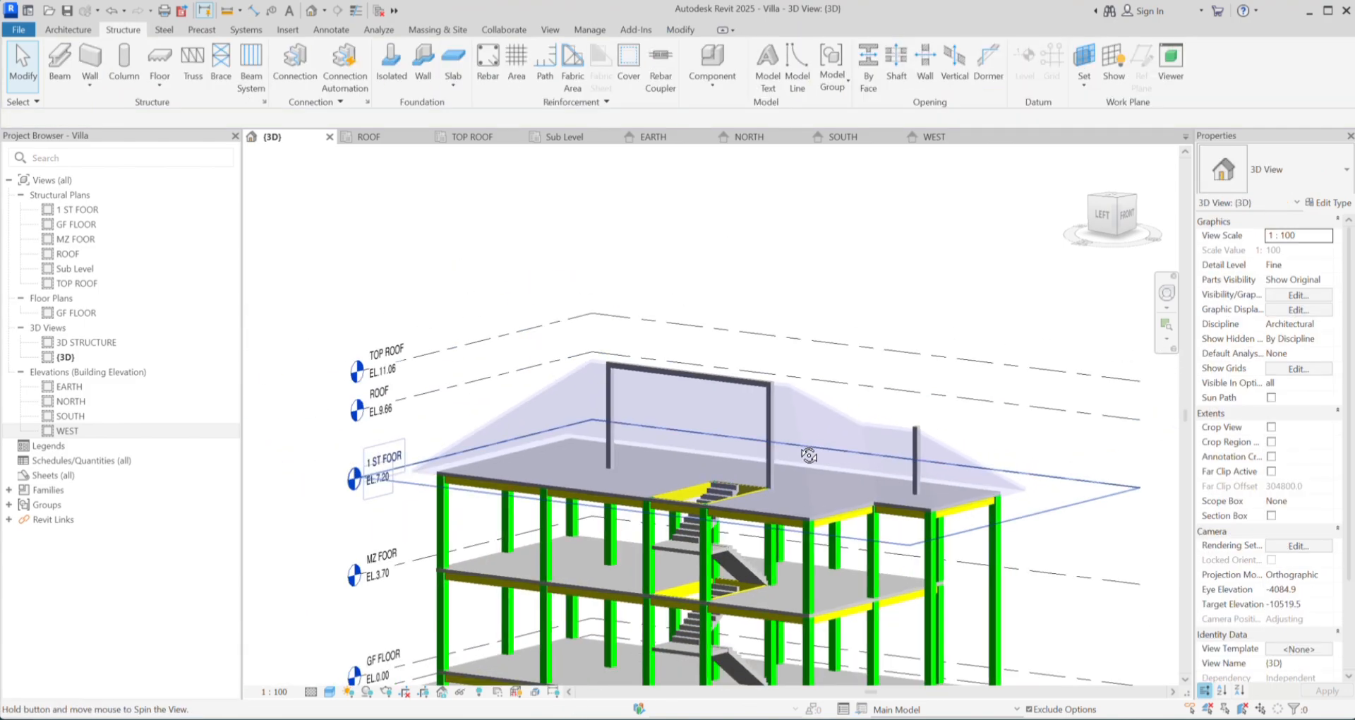
# Step: Change the sloped roof's type to SG Metal Panels roof and check it in the 3D view
pyautogui.keyDown('shift'); pyautogui.moveTo(811, 454); pyautogui.dragTo(762, 569, button='middle'); pyautogui.keyUp('shift')
pyautogui.scroll(-2, 752, 477)
pyautogui.scroll(5, 853, 537)
pyautogui.keyDown('shift'); pyautogui.moveTo(853, 536); pyautogui.dragTo(637, 489, button='middle'); pyautogui.keyUp('shift')
pyautogui.scroll(-3, 637, 490)
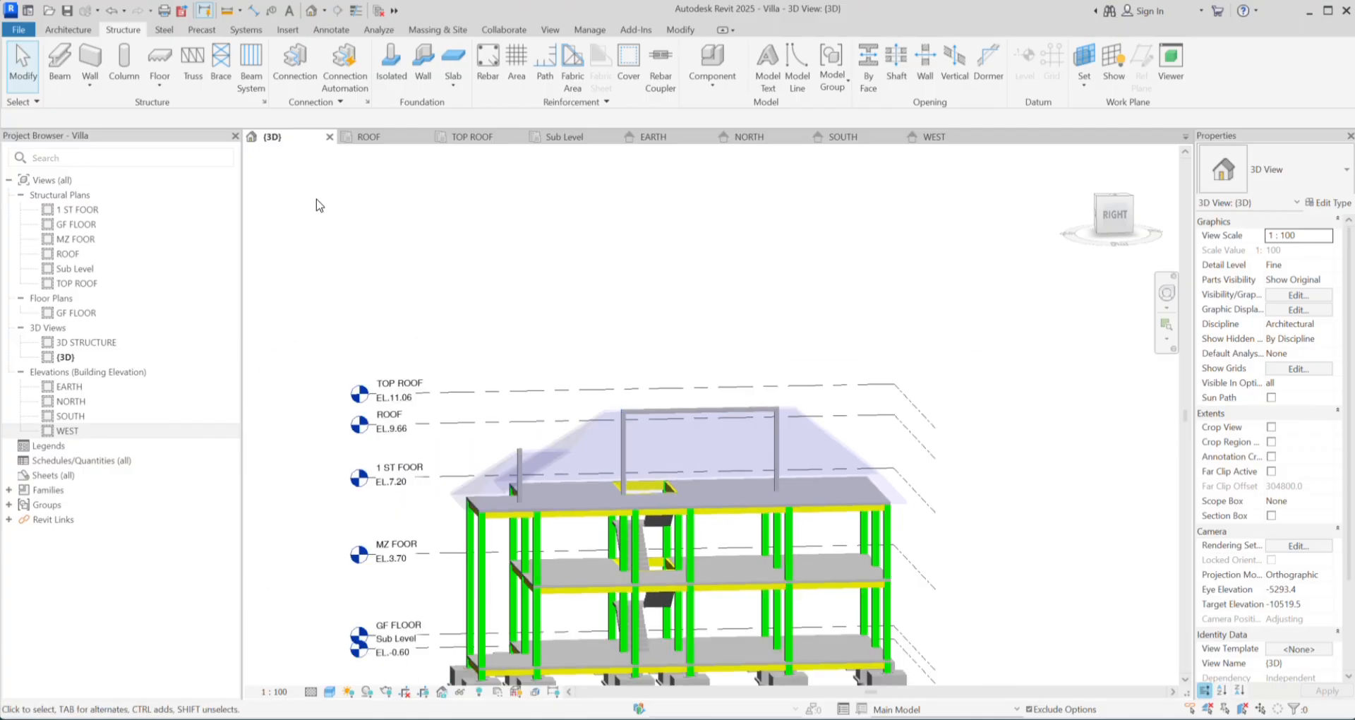
pyautogui.click(590, 437)
pyautogui.click(194, 85)
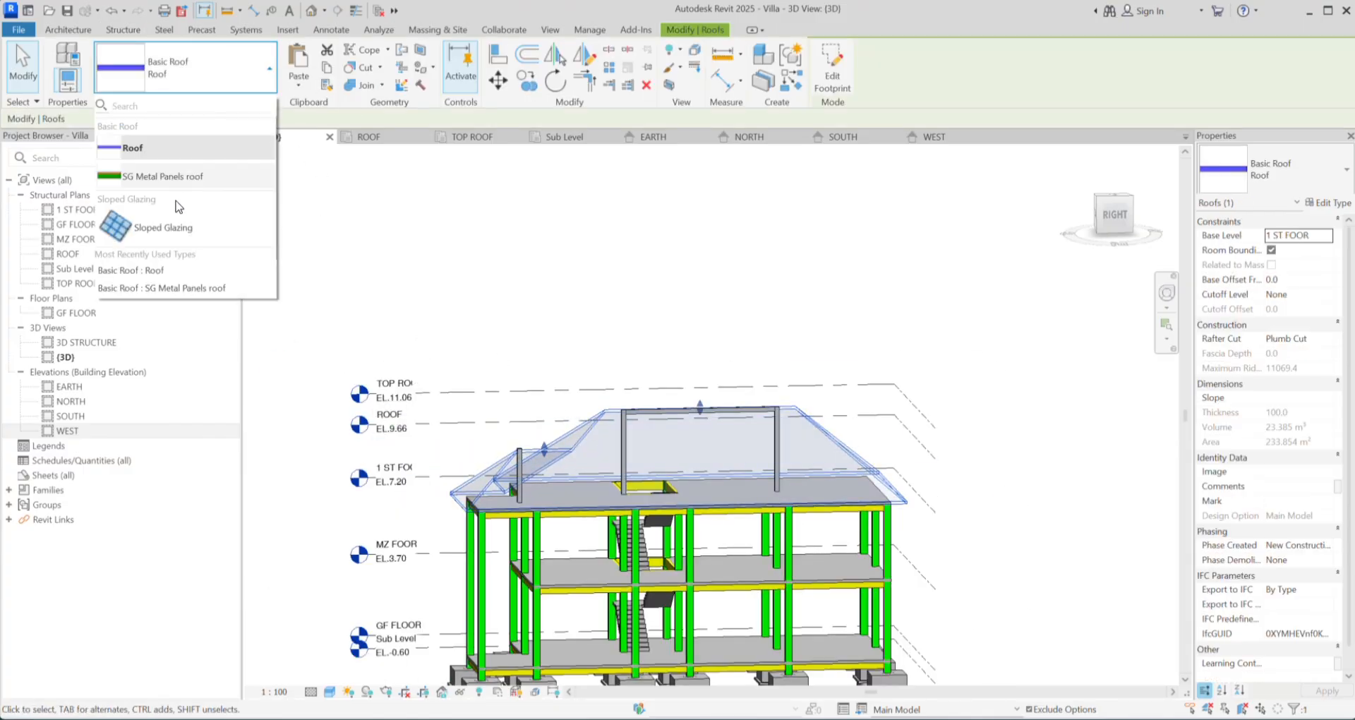
pyautogui.click(176, 177)
pyautogui.keyDown('shift'); pyautogui.moveTo(429, 272); pyautogui.dragTo(771, 288, button='middle'); pyautogui.keyUp('shift')
pyautogui.press('Escape')
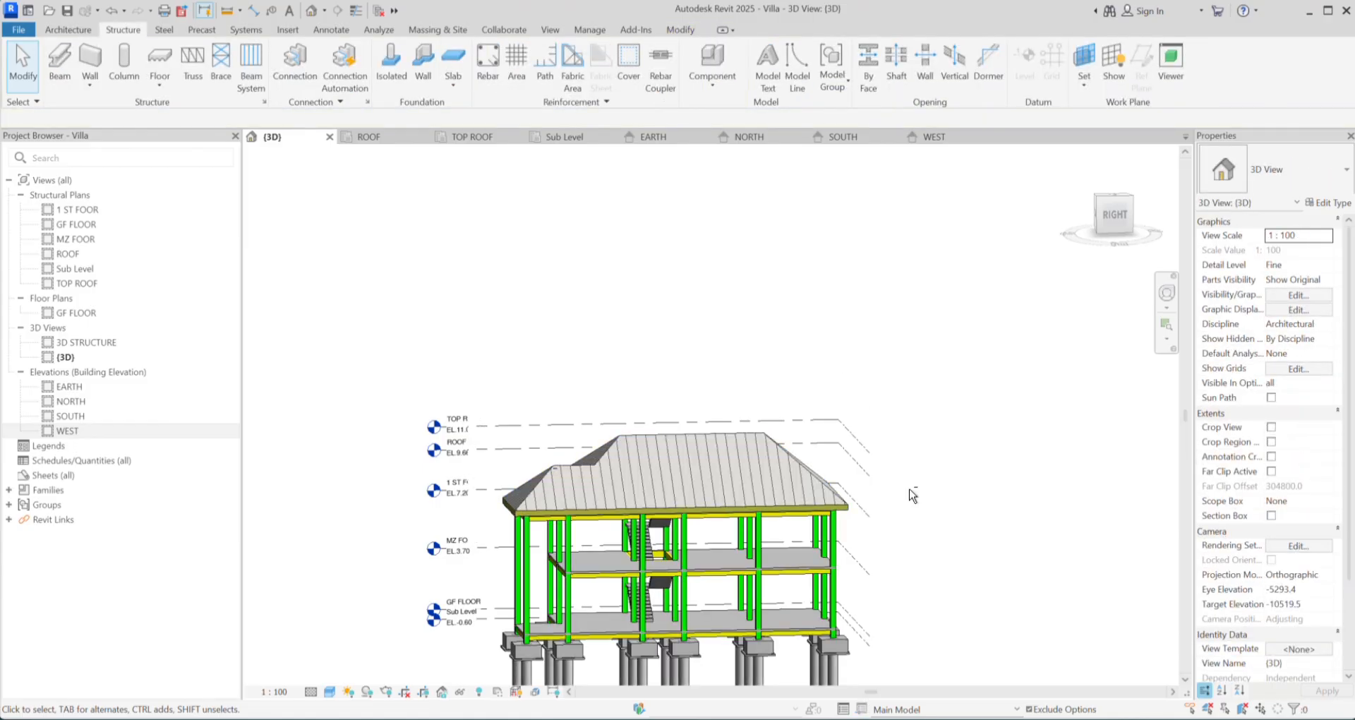
pyautogui.keyDown('shift'); pyautogui.moveTo(912, 492); pyautogui.dragTo(1066, 596, button='middle'); pyautogui.keyUp('shift')
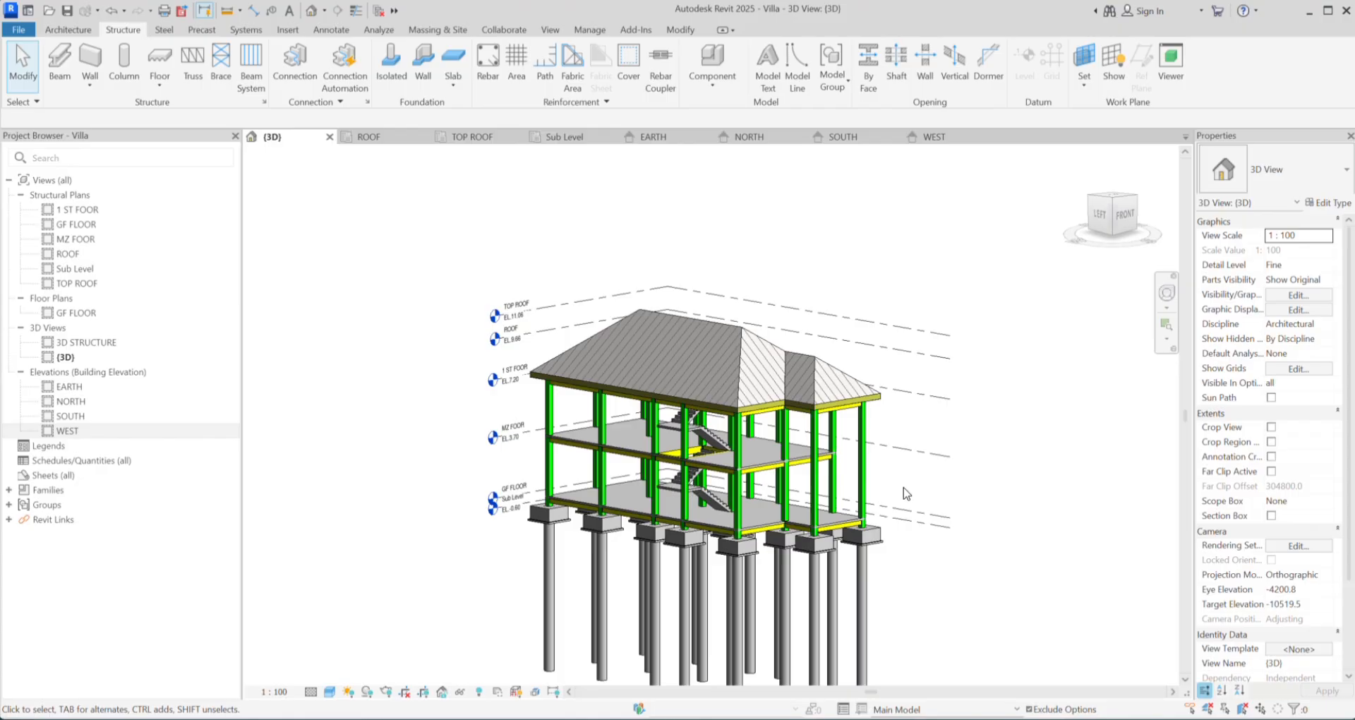
pyautogui.keyDown('shift'); pyautogui.moveTo(826, 456); pyautogui.dragTo(784, 314, button='middle'); pyautogui.keyUp('shift')
pyautogui.scroll(3, 590, 343)
# Step: Switch to AutoCAD and examine the roof framing and roof covering plans in villa.dwg, including the small side gable, then return to Revit
pyautogui.hotkey('alt', 'Tab')
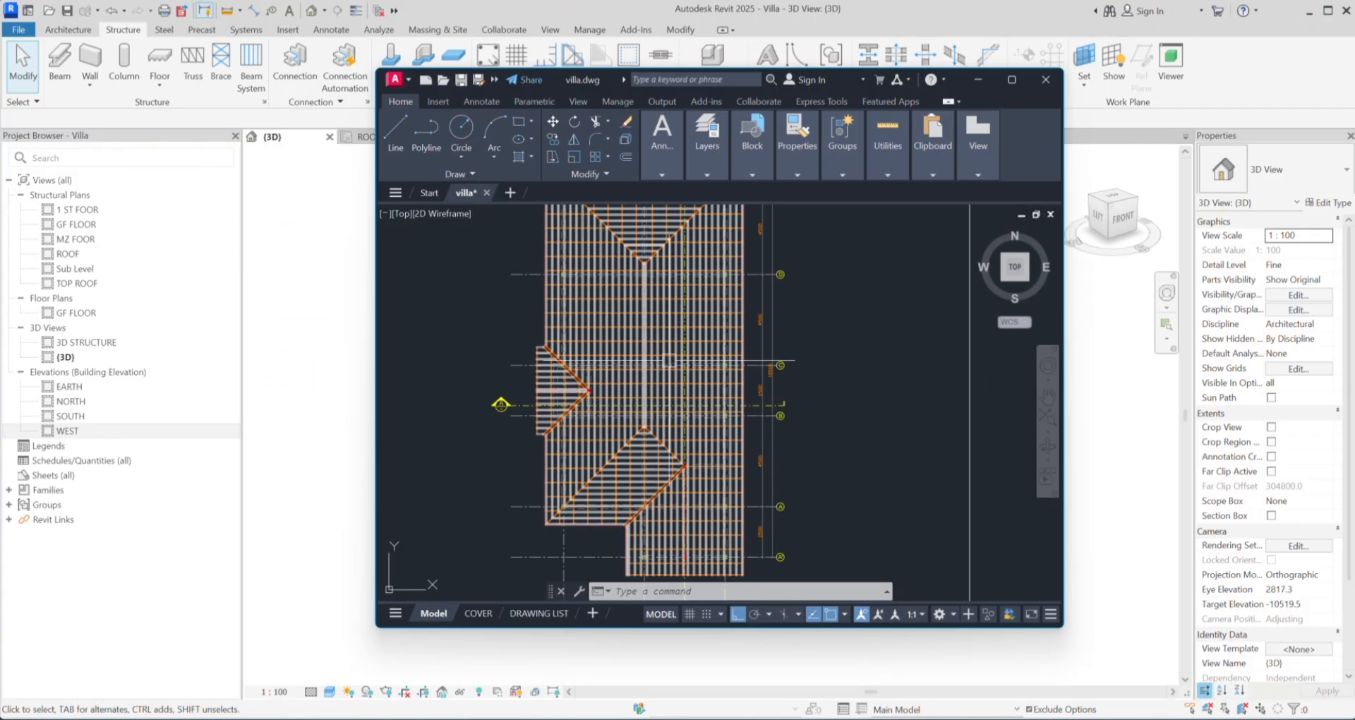
pyautogui.scroll(-4, 688, 389)
pyautogui.scroll(4, 688, 389)
pyautogui.scroll(-3, 641, 384)
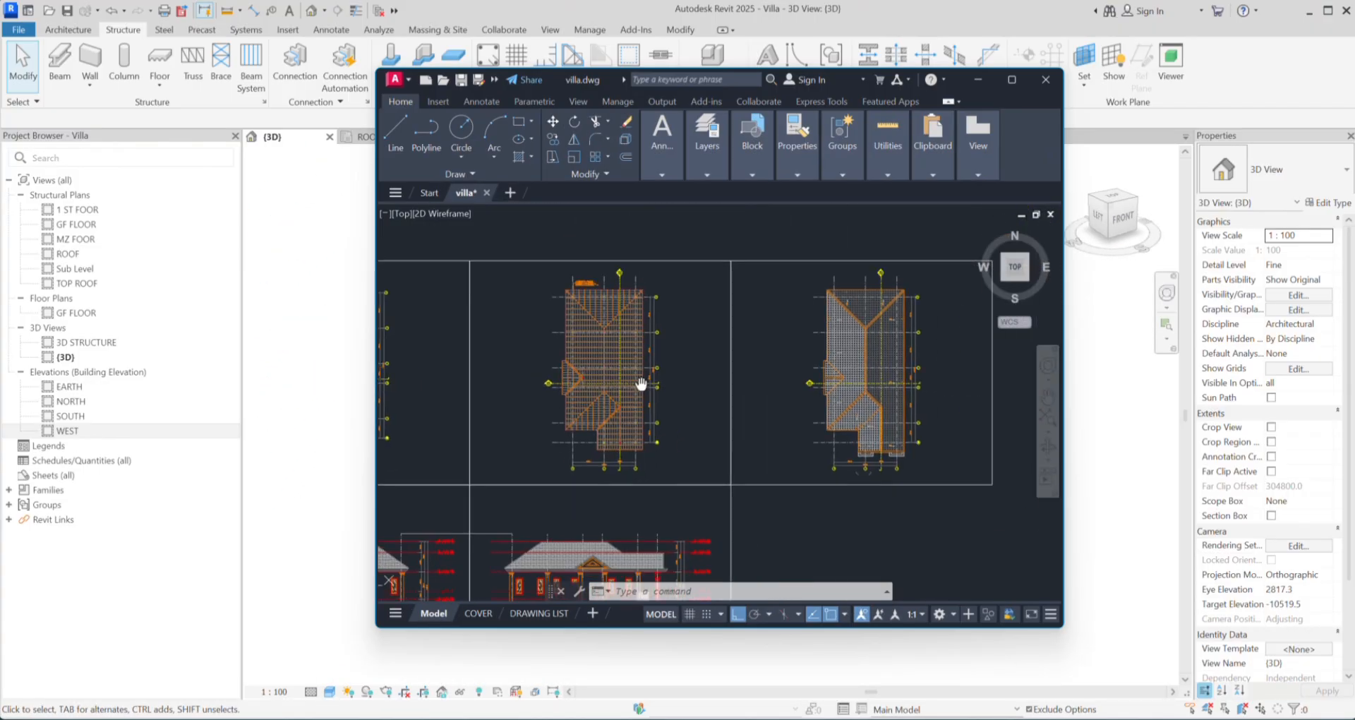
pyautogui.scroll(5, 775, 390)
pyautogui.scroll(-4, 826, 399)
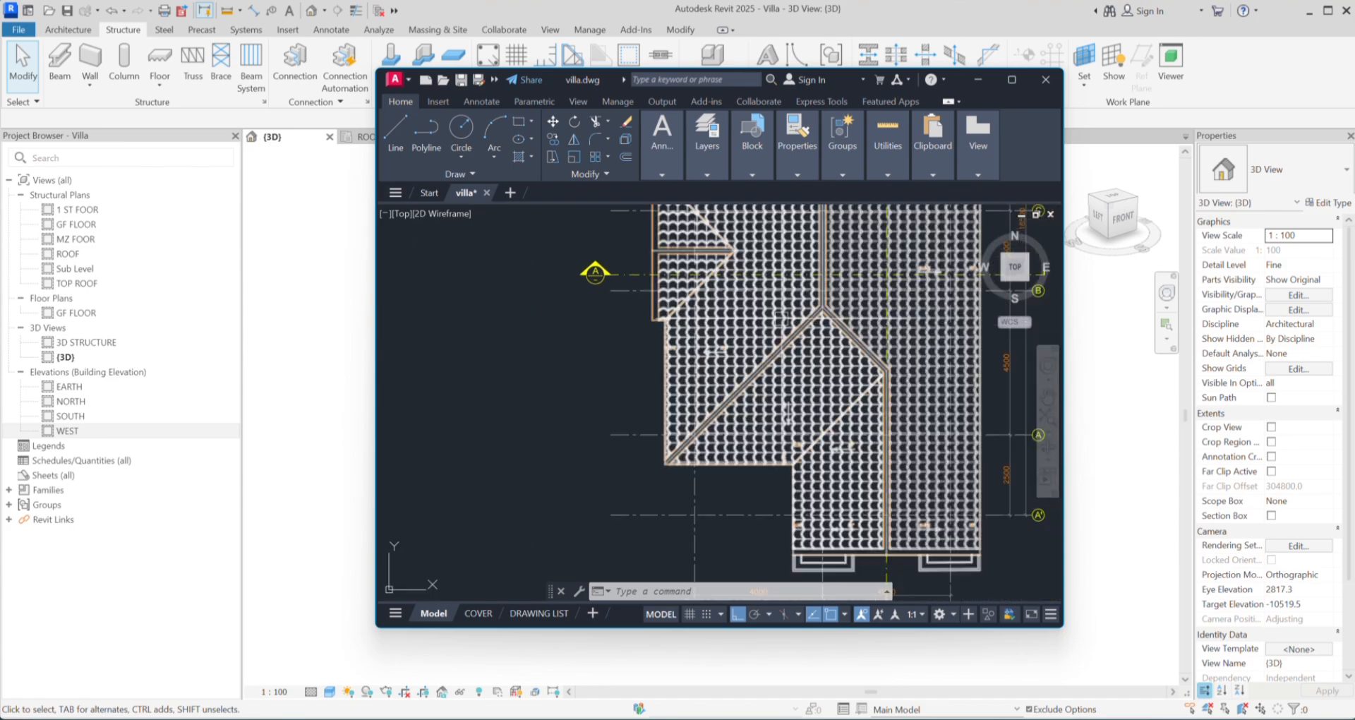
pyautogui.moveTo(665, 289)
pyautogui.mouseDown(button='middle')
pyautogui.moveTo(793, 360)
pyautogui.moveTo(720, 404)
pyautogui.mouseUp(button='middle')
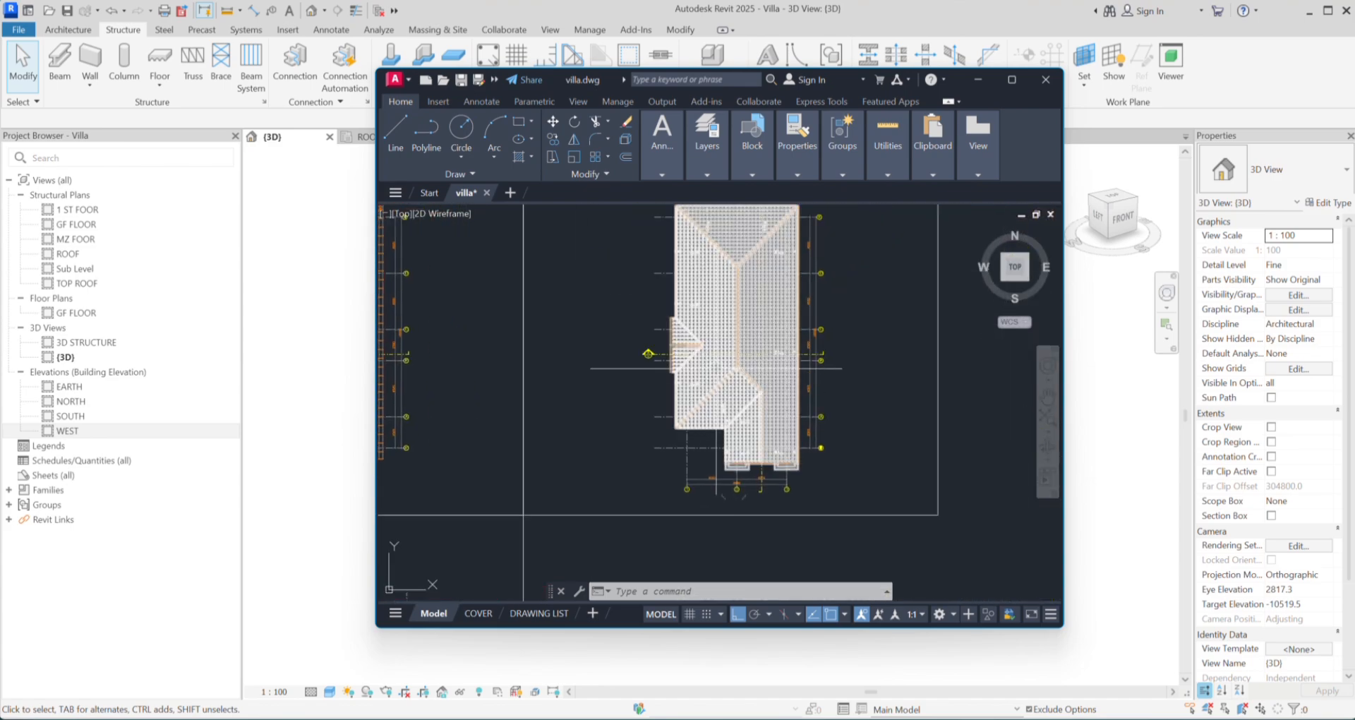
pyautogui.scroll(-3, 620, 459)
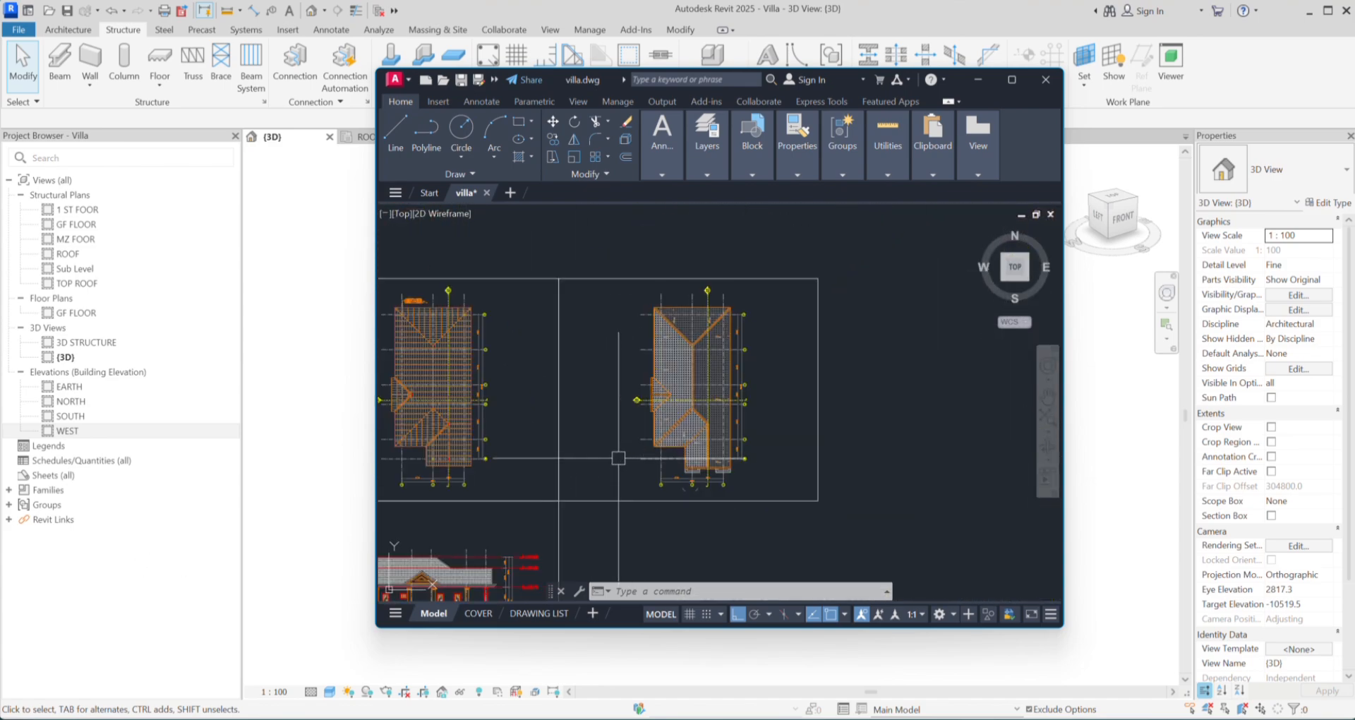
pyautogui.moveTo(620, 463); pyautogui.dragTo(658, 444, button='middle')
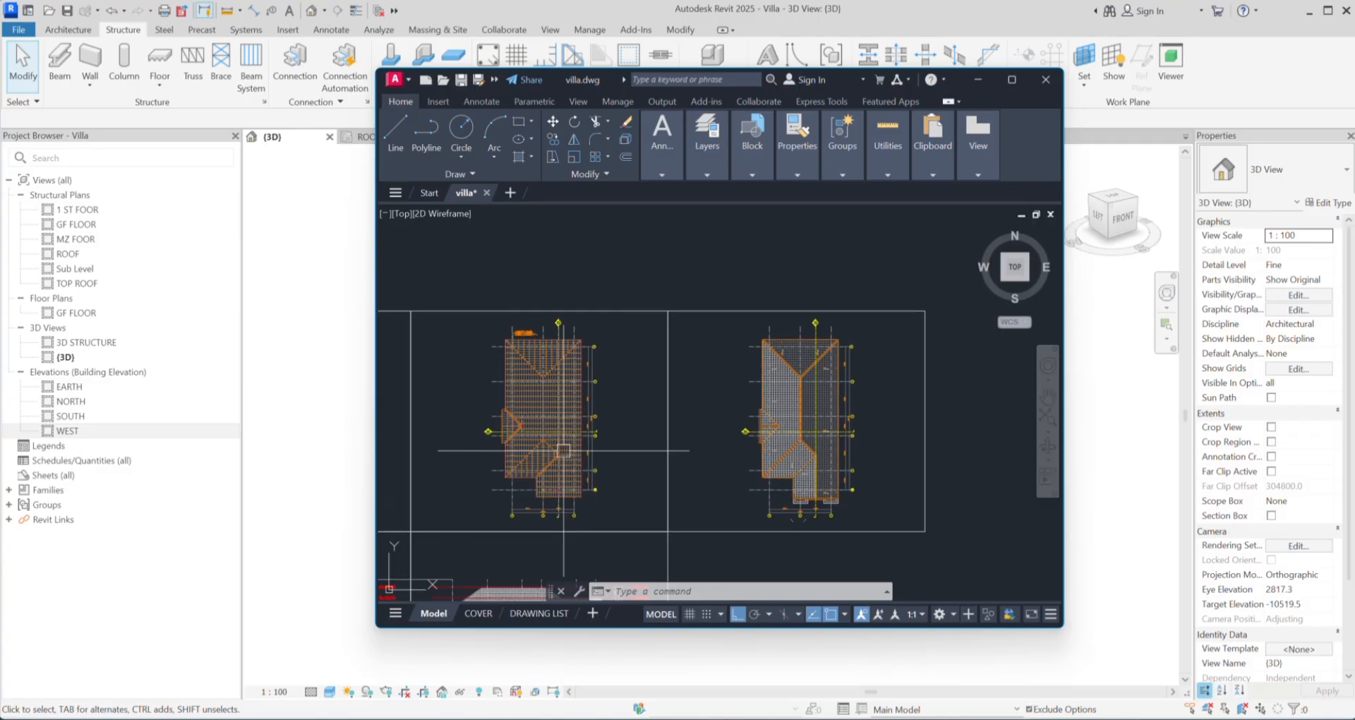
pyautogui.scroll(2, 555, 416)
pyautogui.scroll(3, 556, 438)
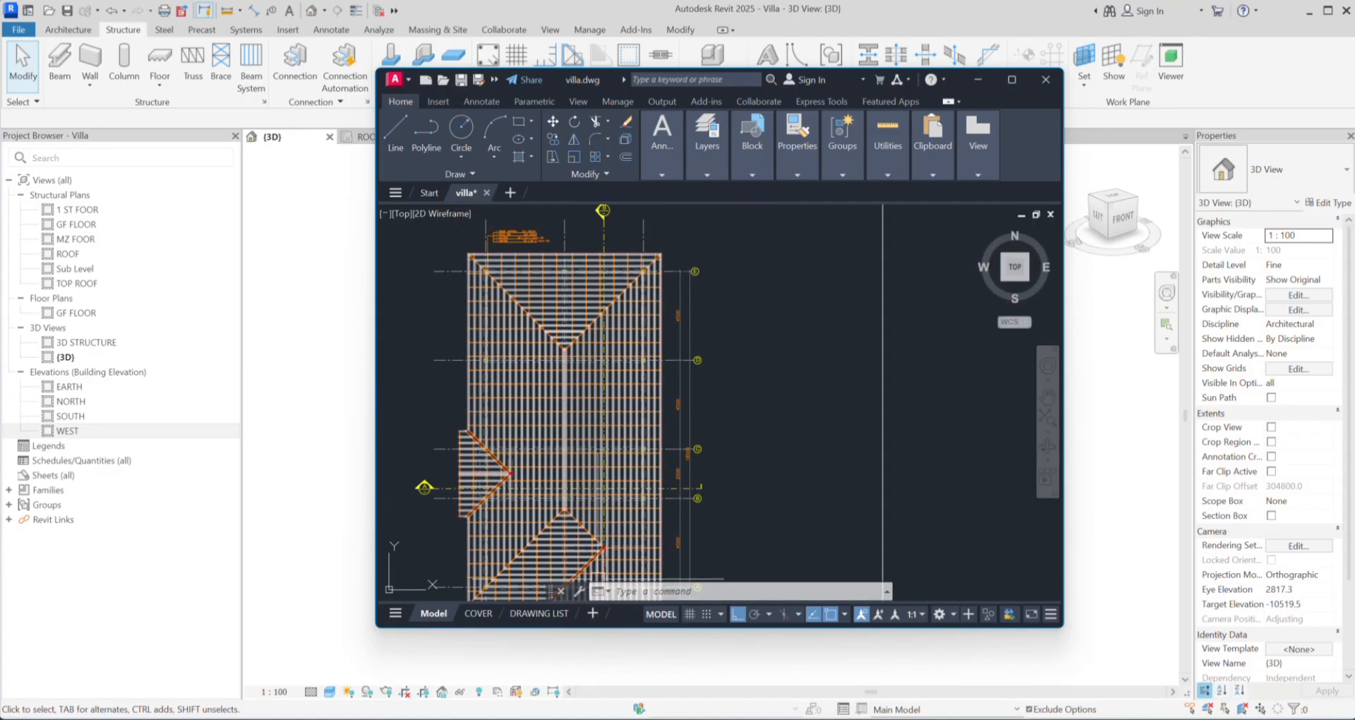
pyautogui.scroll(-3, 593, 466)
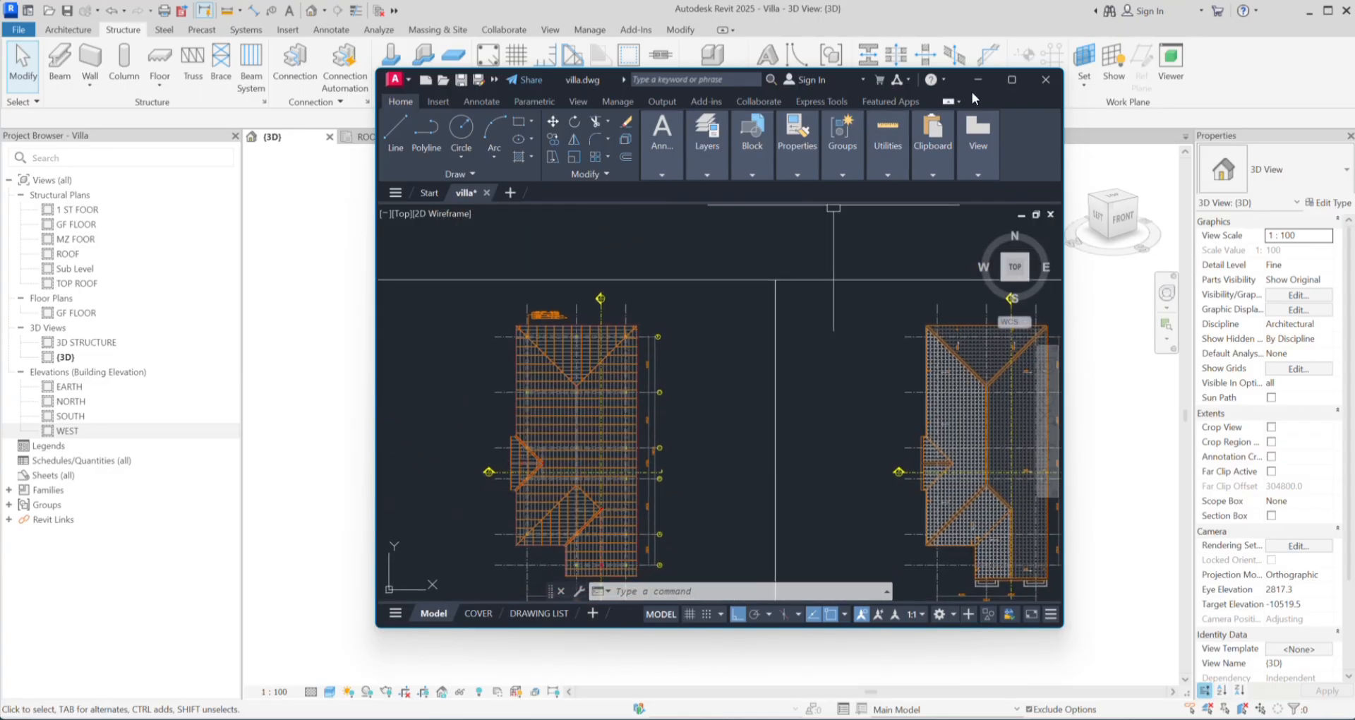
pyautogui.click(978, 80)
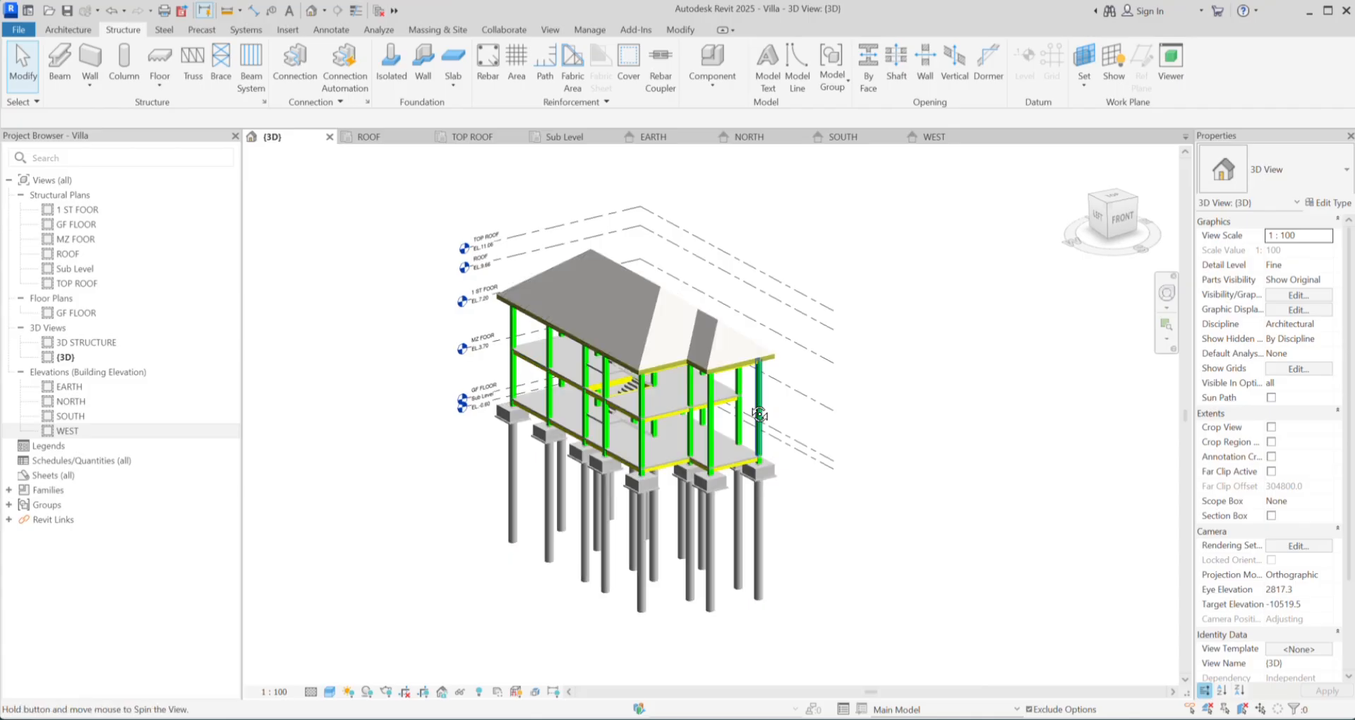
# Step: Examine the finished villa structure in 3D from the front and side, including the metal panel roof, its small side gable and the supporting columns
pyautogui.keyDown('shift'); pyautogui.moveTo(759, 414); pyautogui.dragTo(681, 353, button='middle'); pyautogui.keyUp('shift')
pyautogui.scroll(3, 698, 381)
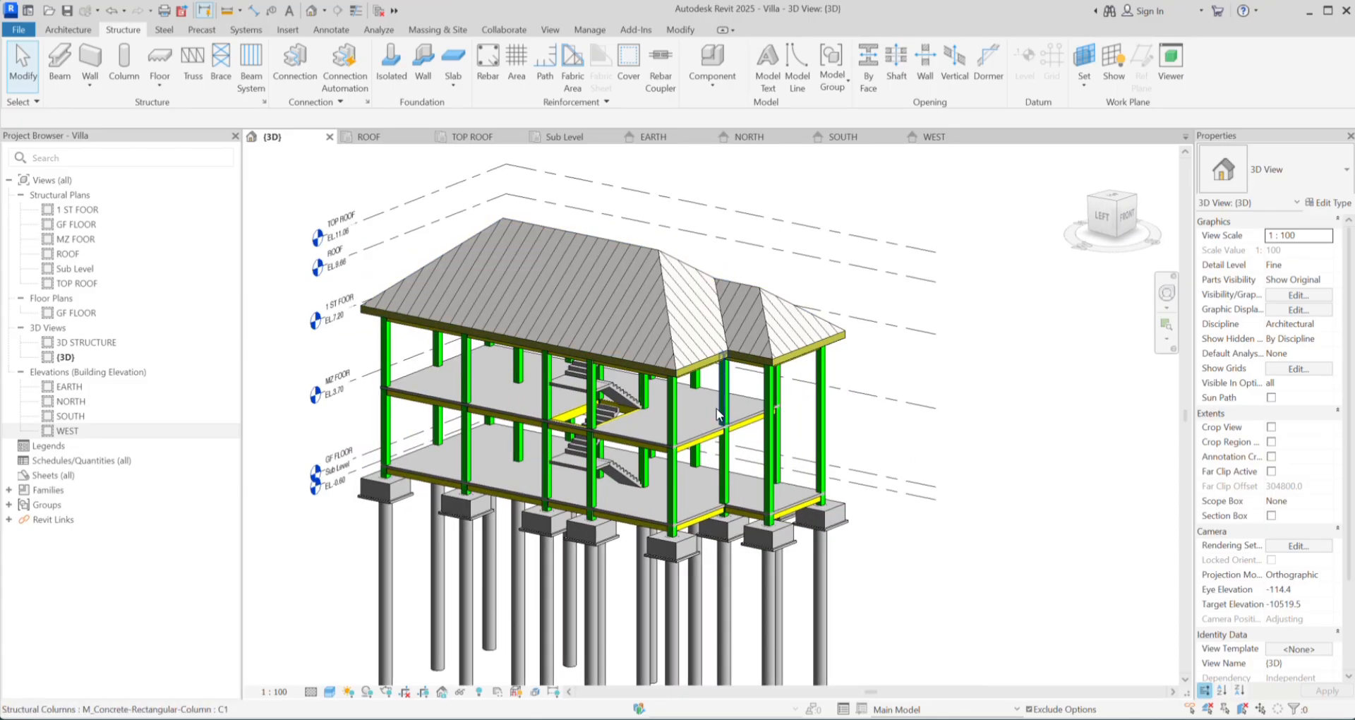
pyautogui.scroll(-3, 718, 415)
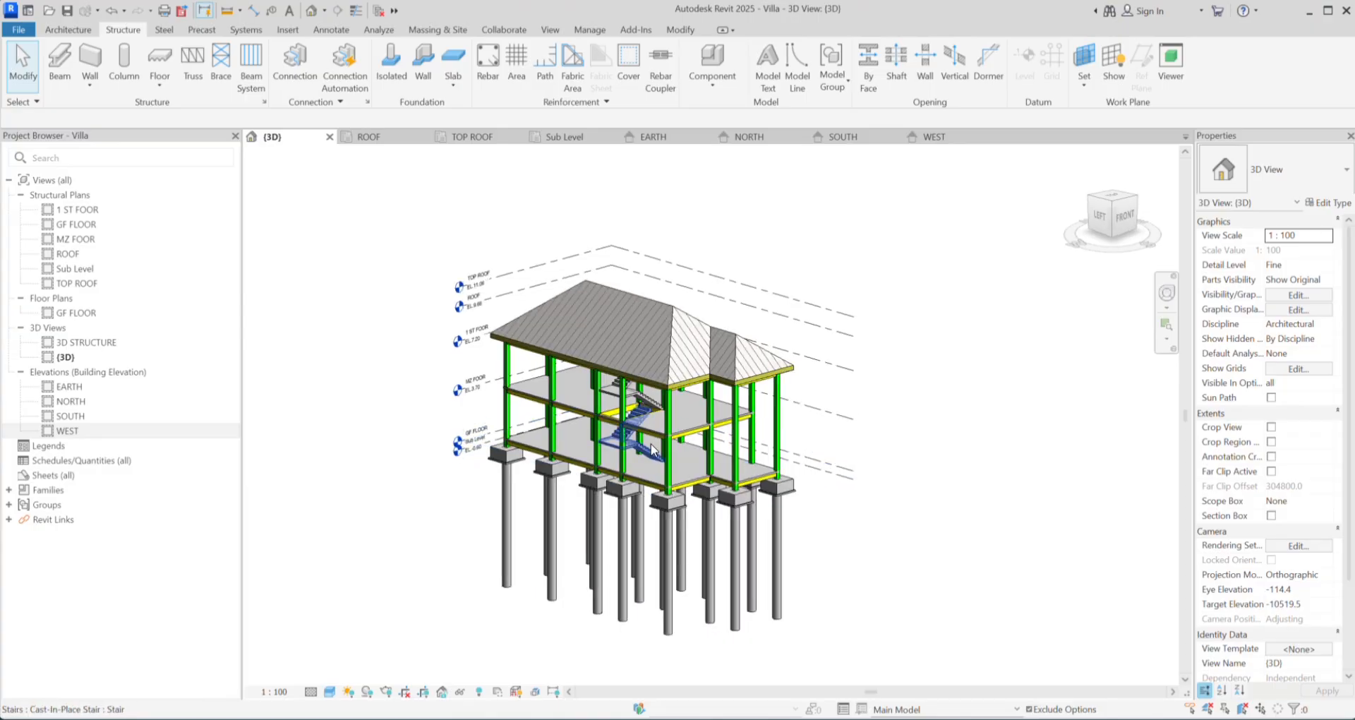
pyautogui.scroll(2, 645, 446)
pyautogui.scroll(-1, 639, 446)
pyautogui.moveTo(639, 446); pyautogui.dragTo(515, 450, button='middle')
pyautogui.keyDown('shift'); pyautogui.moveTo(784, 414); pyautogui.dragTo(396, 434, button='middle'); pyautogui.keyUp('shift')
pyautogui.scroll(4, 458, 345)
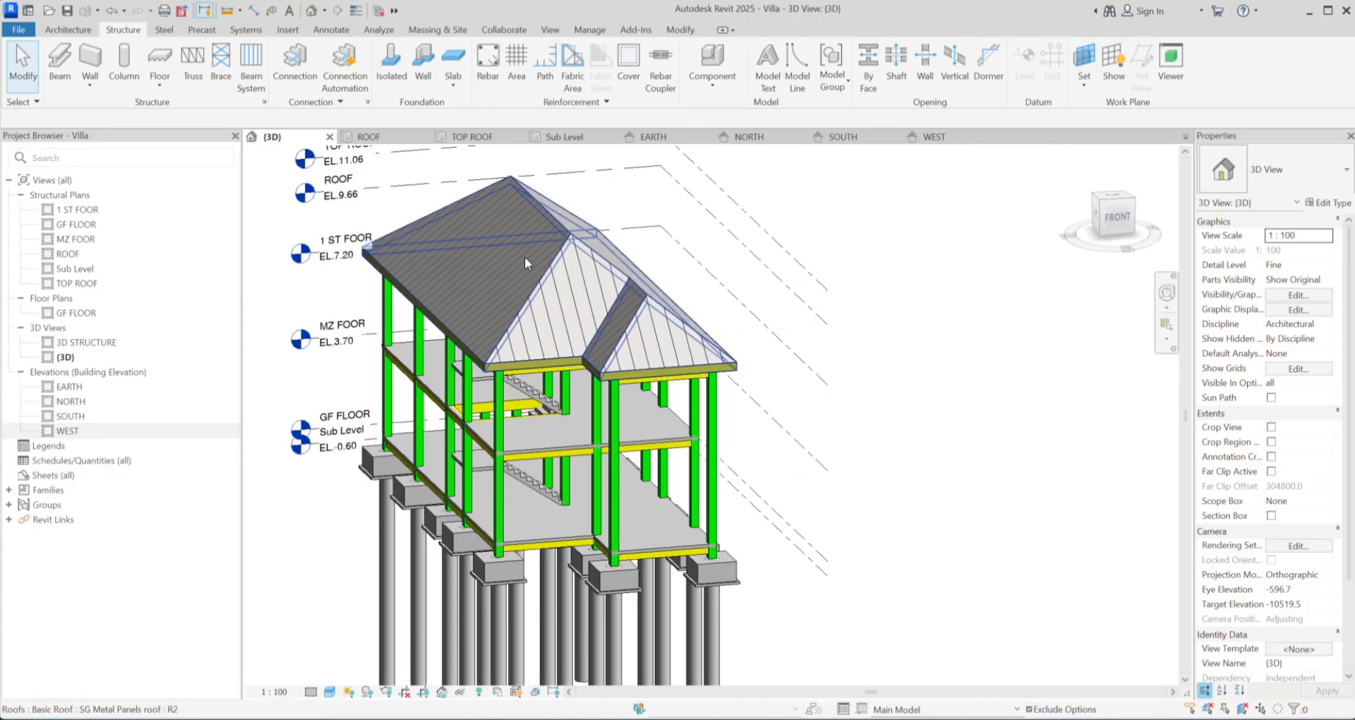
pyautogui.scroll(-1, 592, 360)
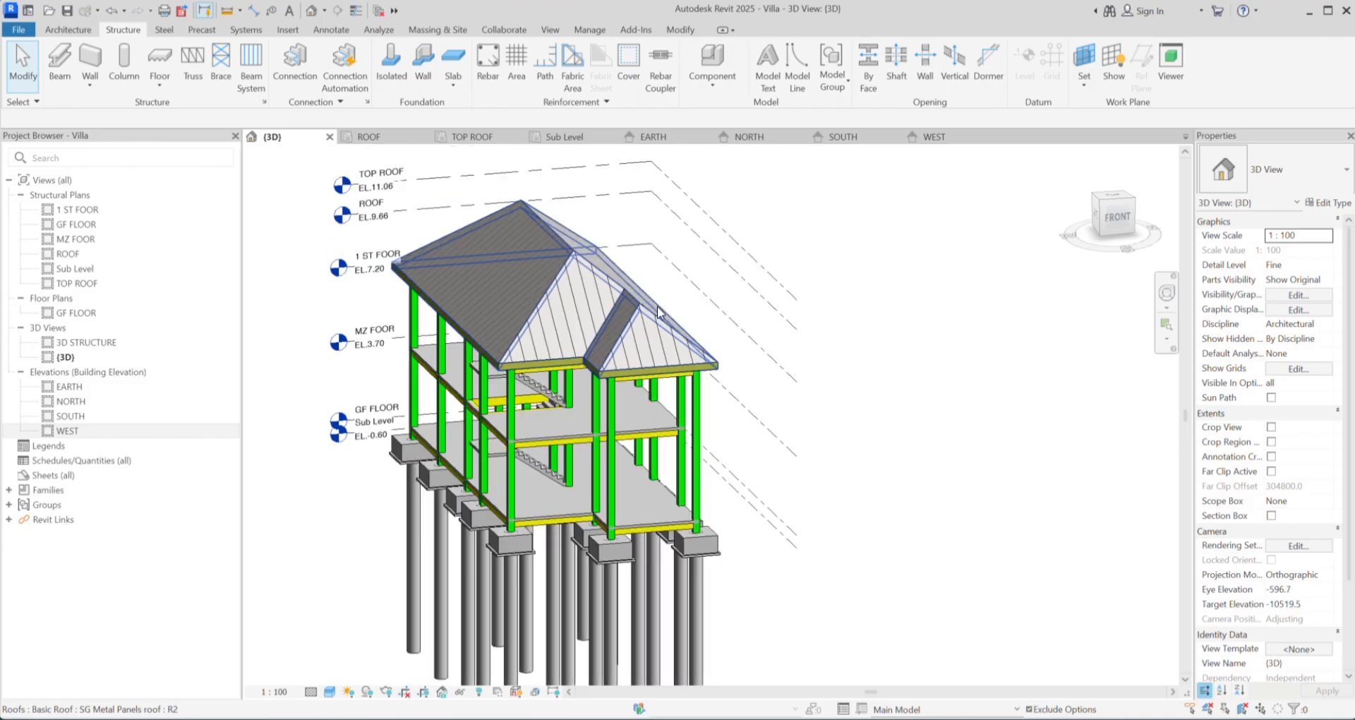
pyautogui.keyDown('shift'); pyautogui.moveTo(797, 395); pyautogui.dragTo(902, 361, button='middle'); pyautogui.keyUp('shift')
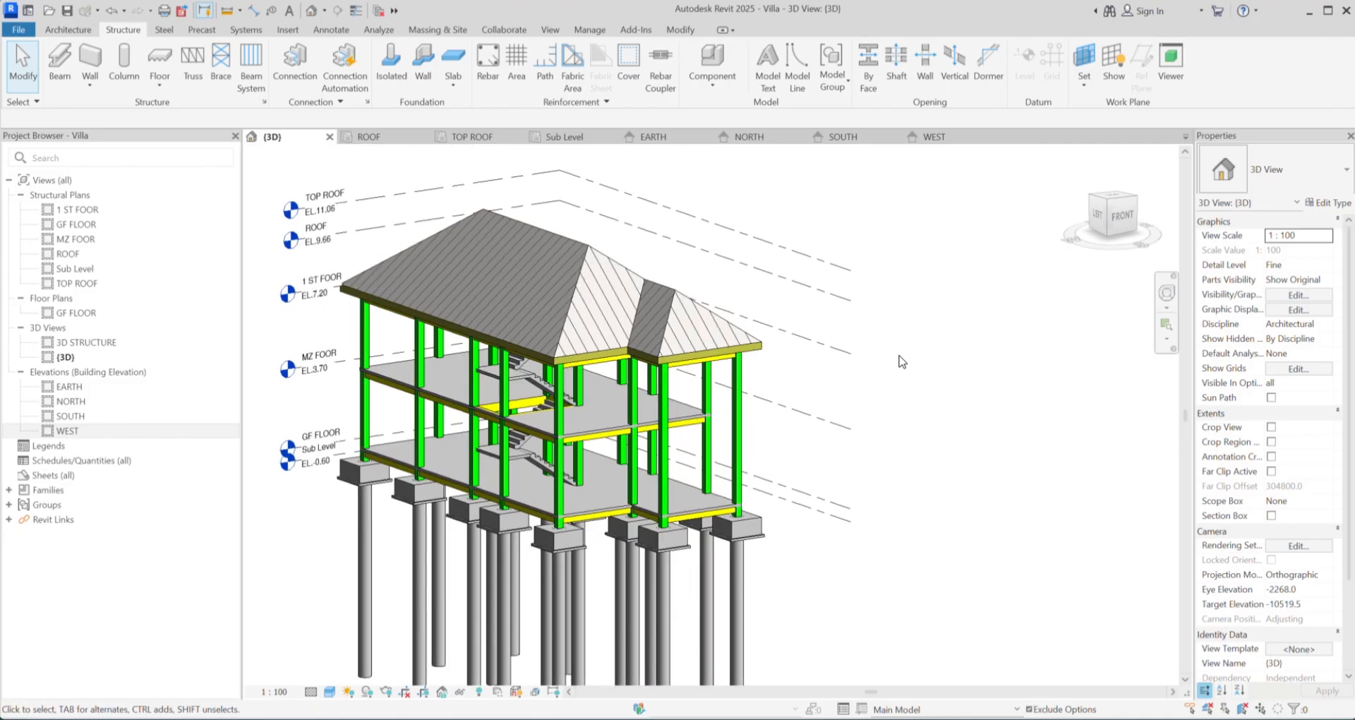
pyautogui.scroll(-1, 759, 393)
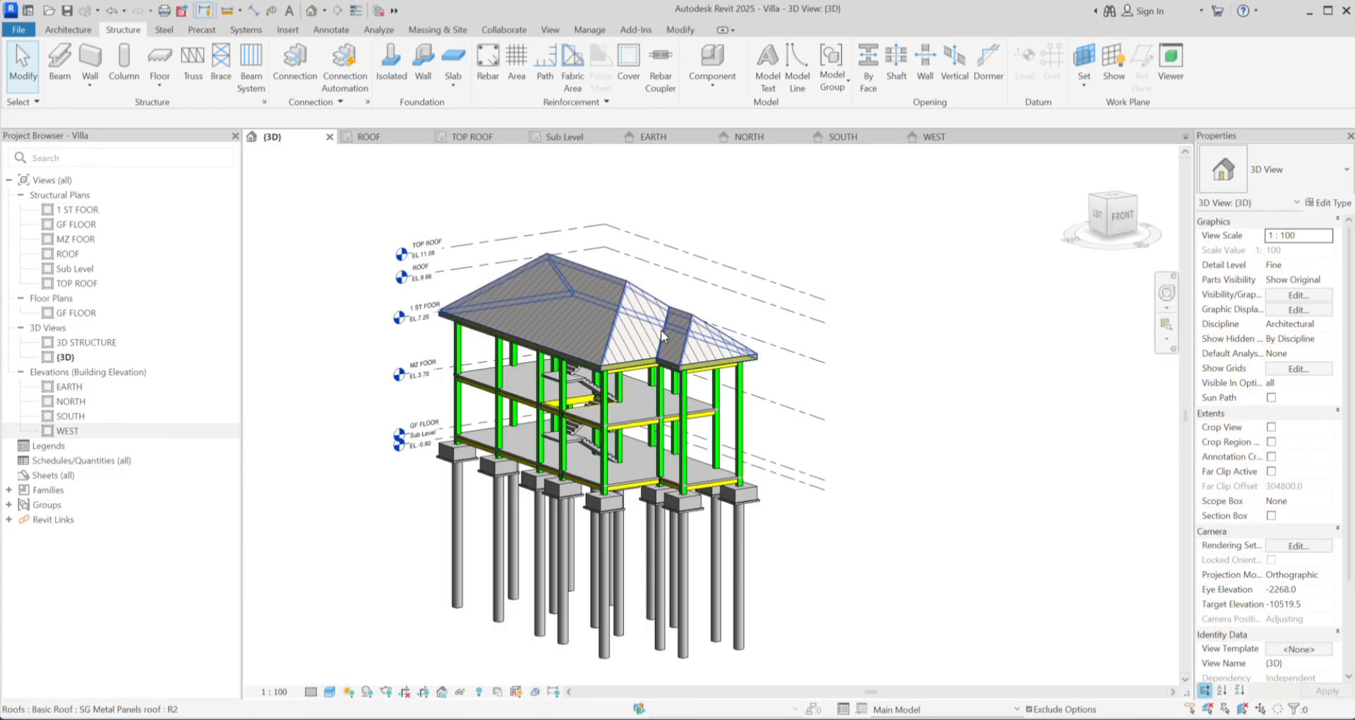
pyautogui.scroll(-1, 739, 346)
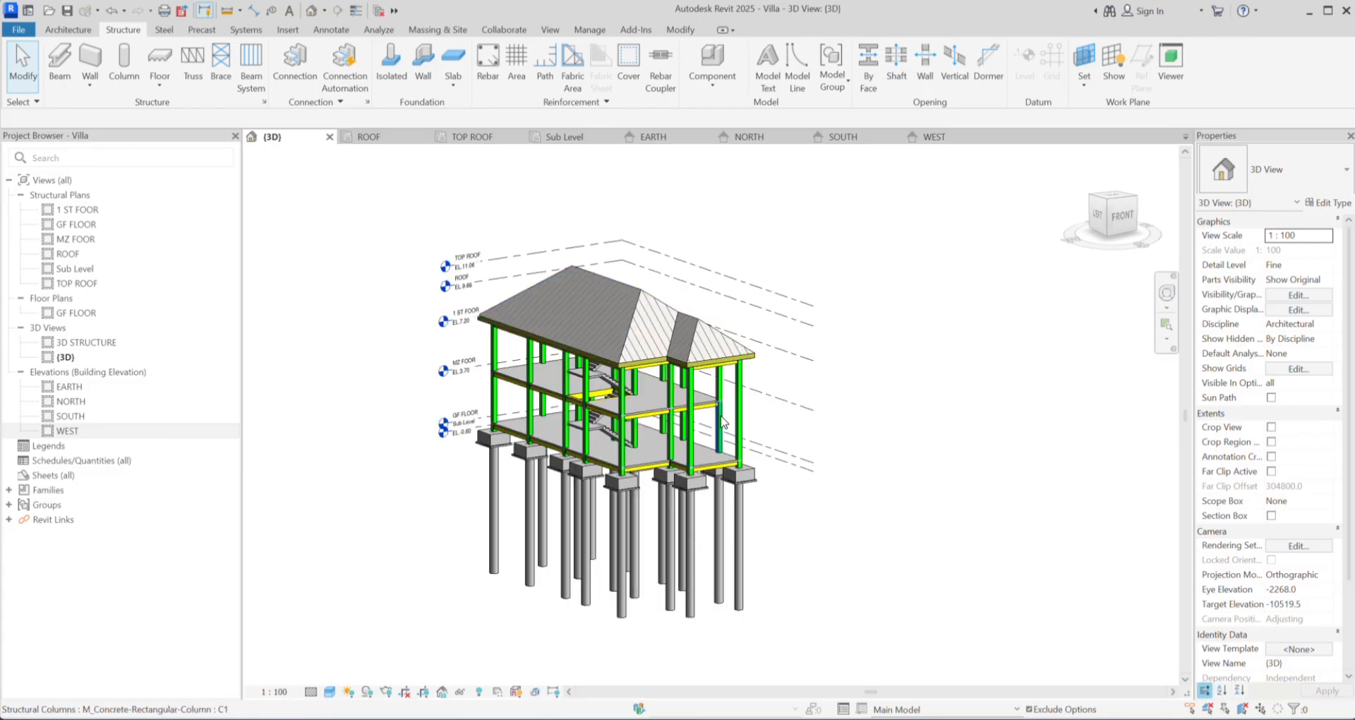
pyautogui.keyDown('shift'); pyautogui.moveTo(869, 406); pyautogui.dragTo(763, 405, button='middle'); pyautogui.keyUp('shift')
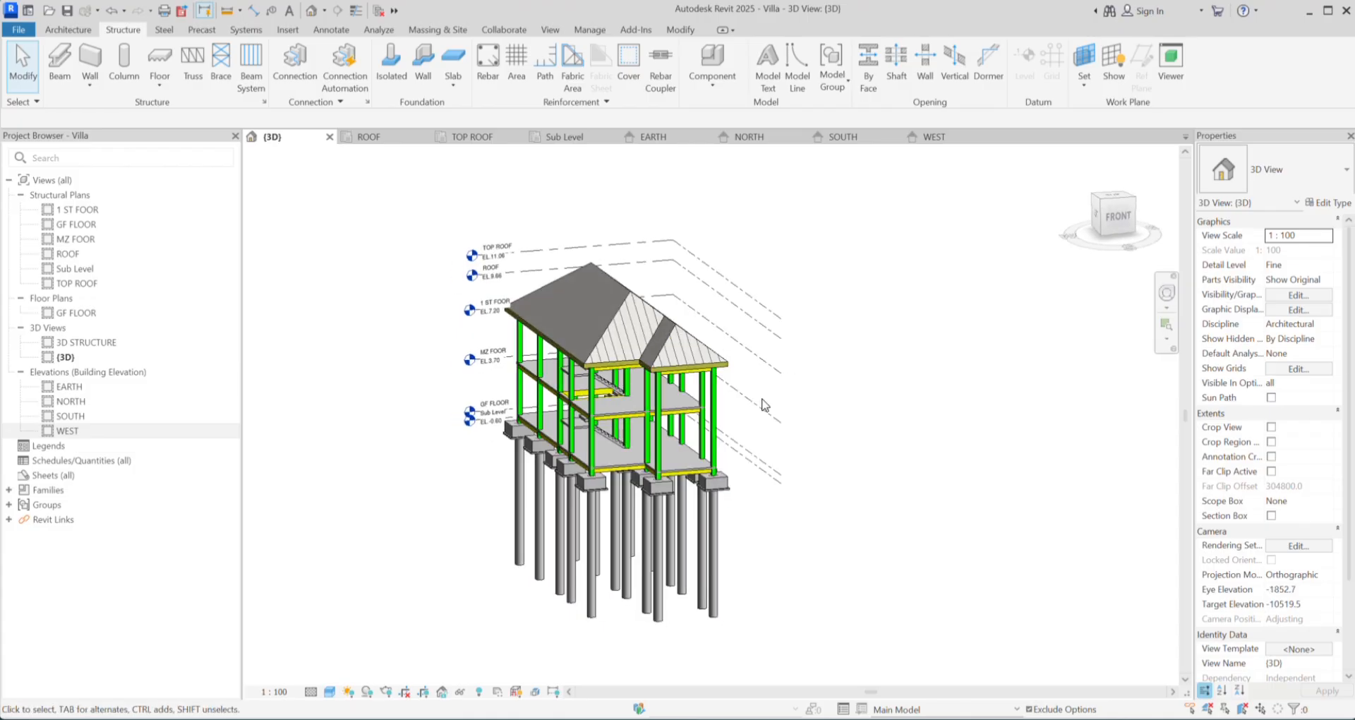
pyautogui.scroll(1, 642, 451)
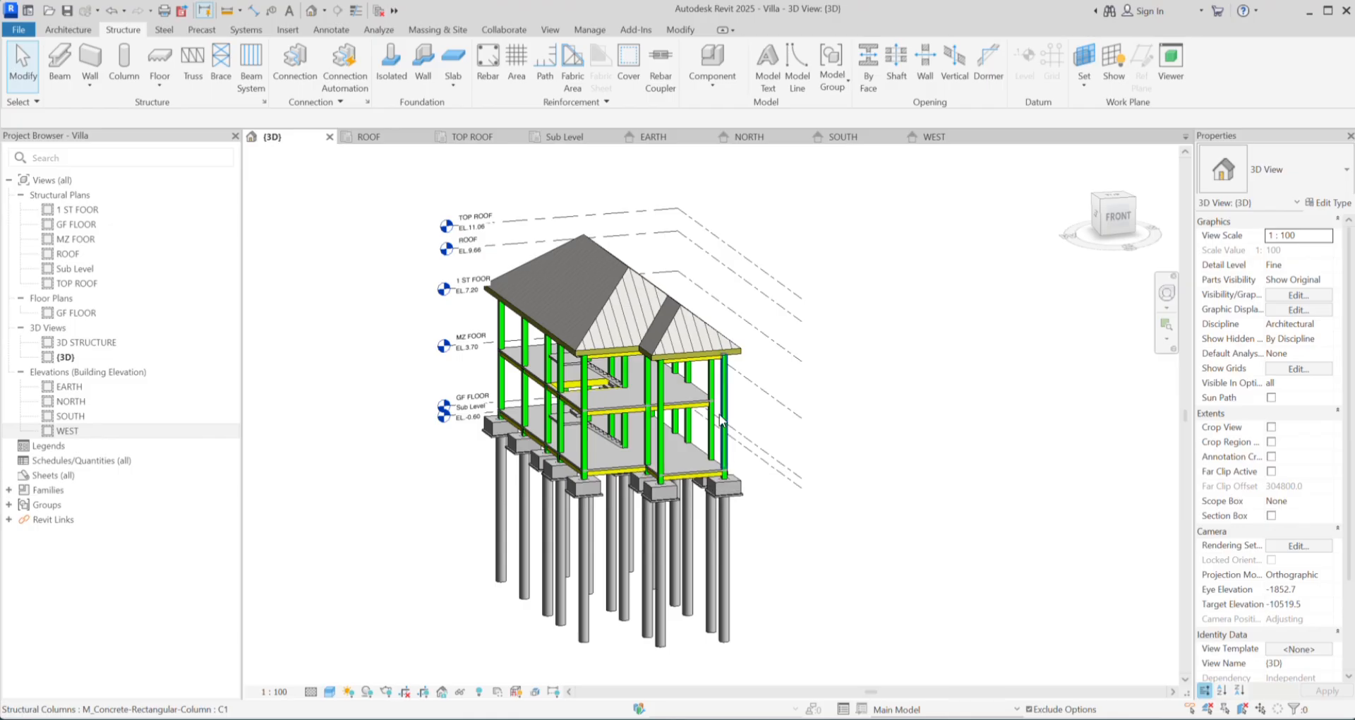
pyautogui.scroll(1, 689, 333)
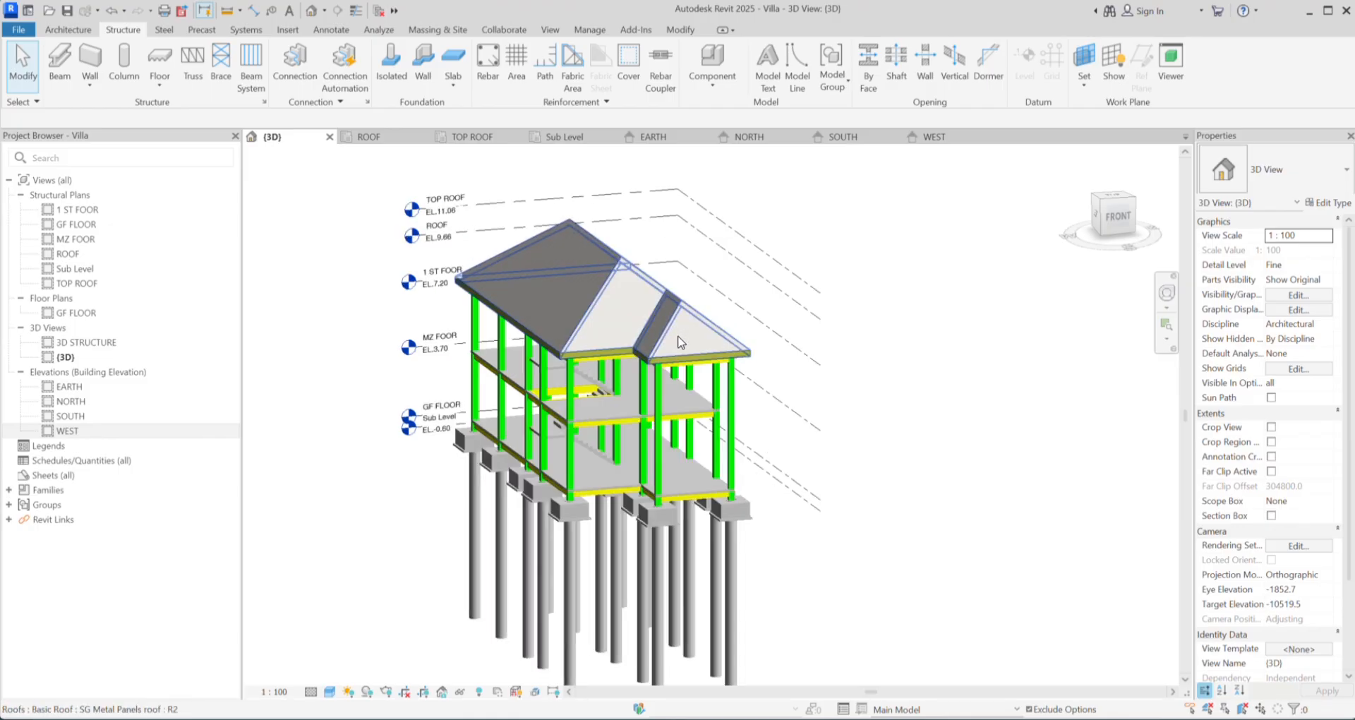